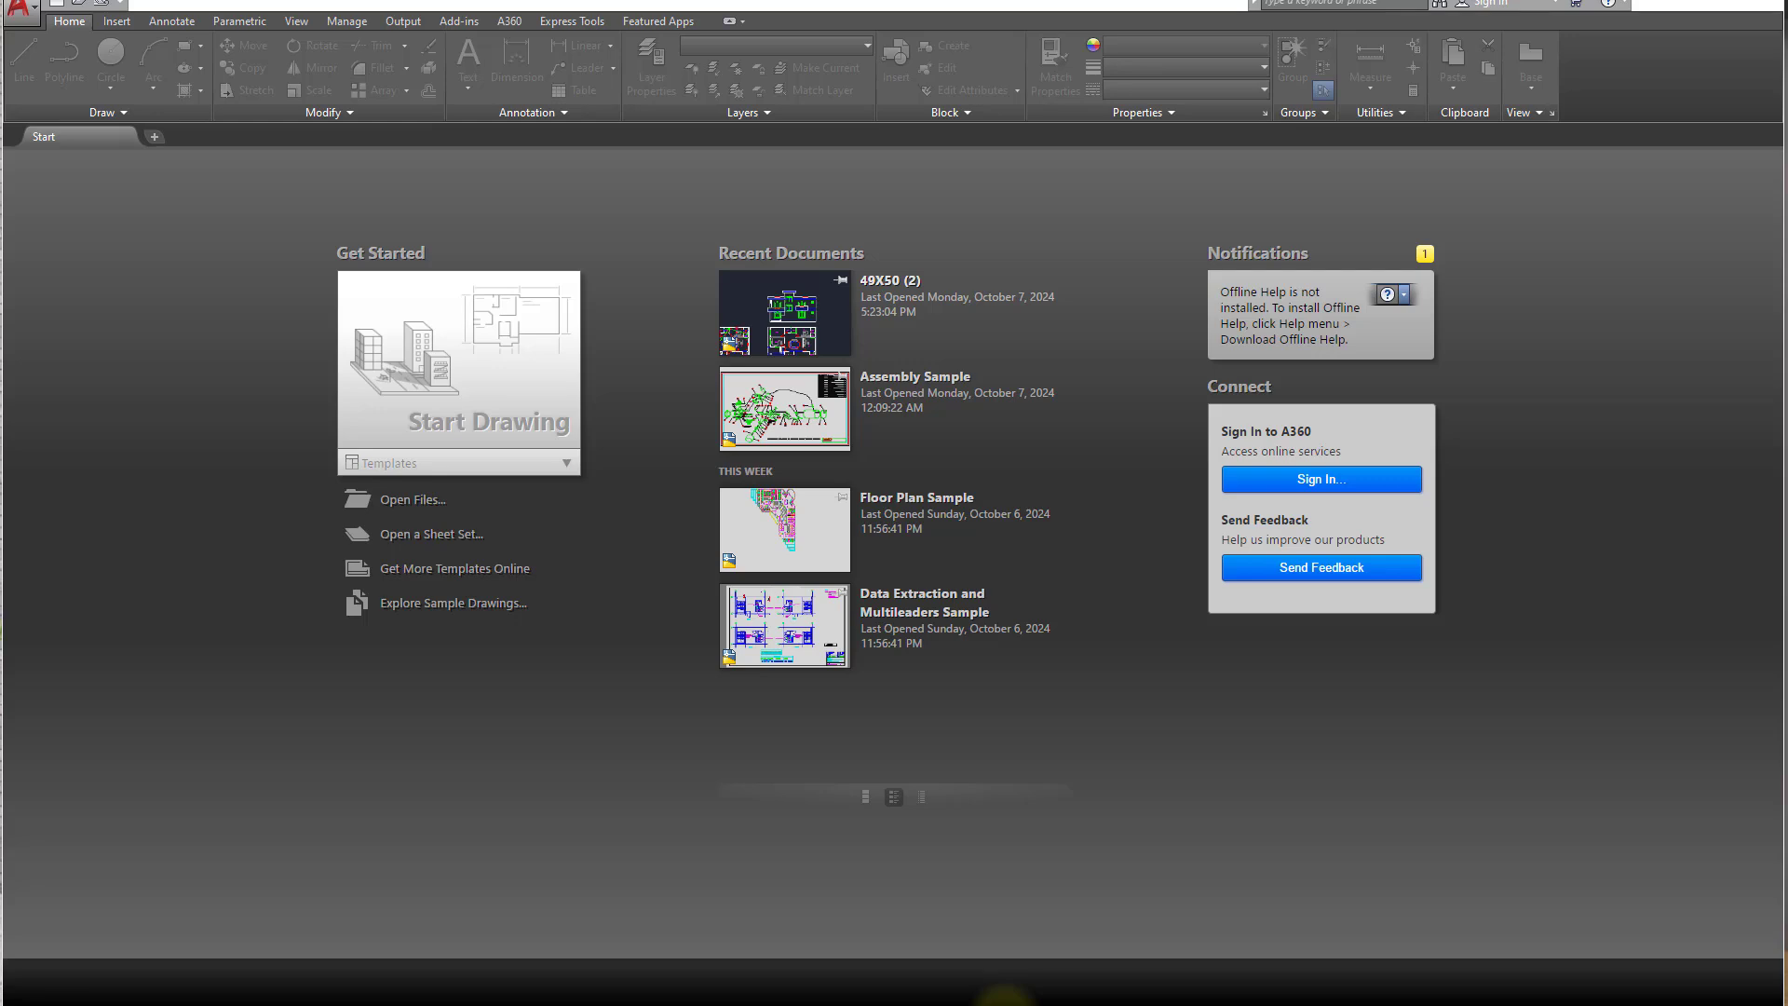
- Start a new drawing, set the STARTUP system variable to 1, and close the drawing
click(500, 410)
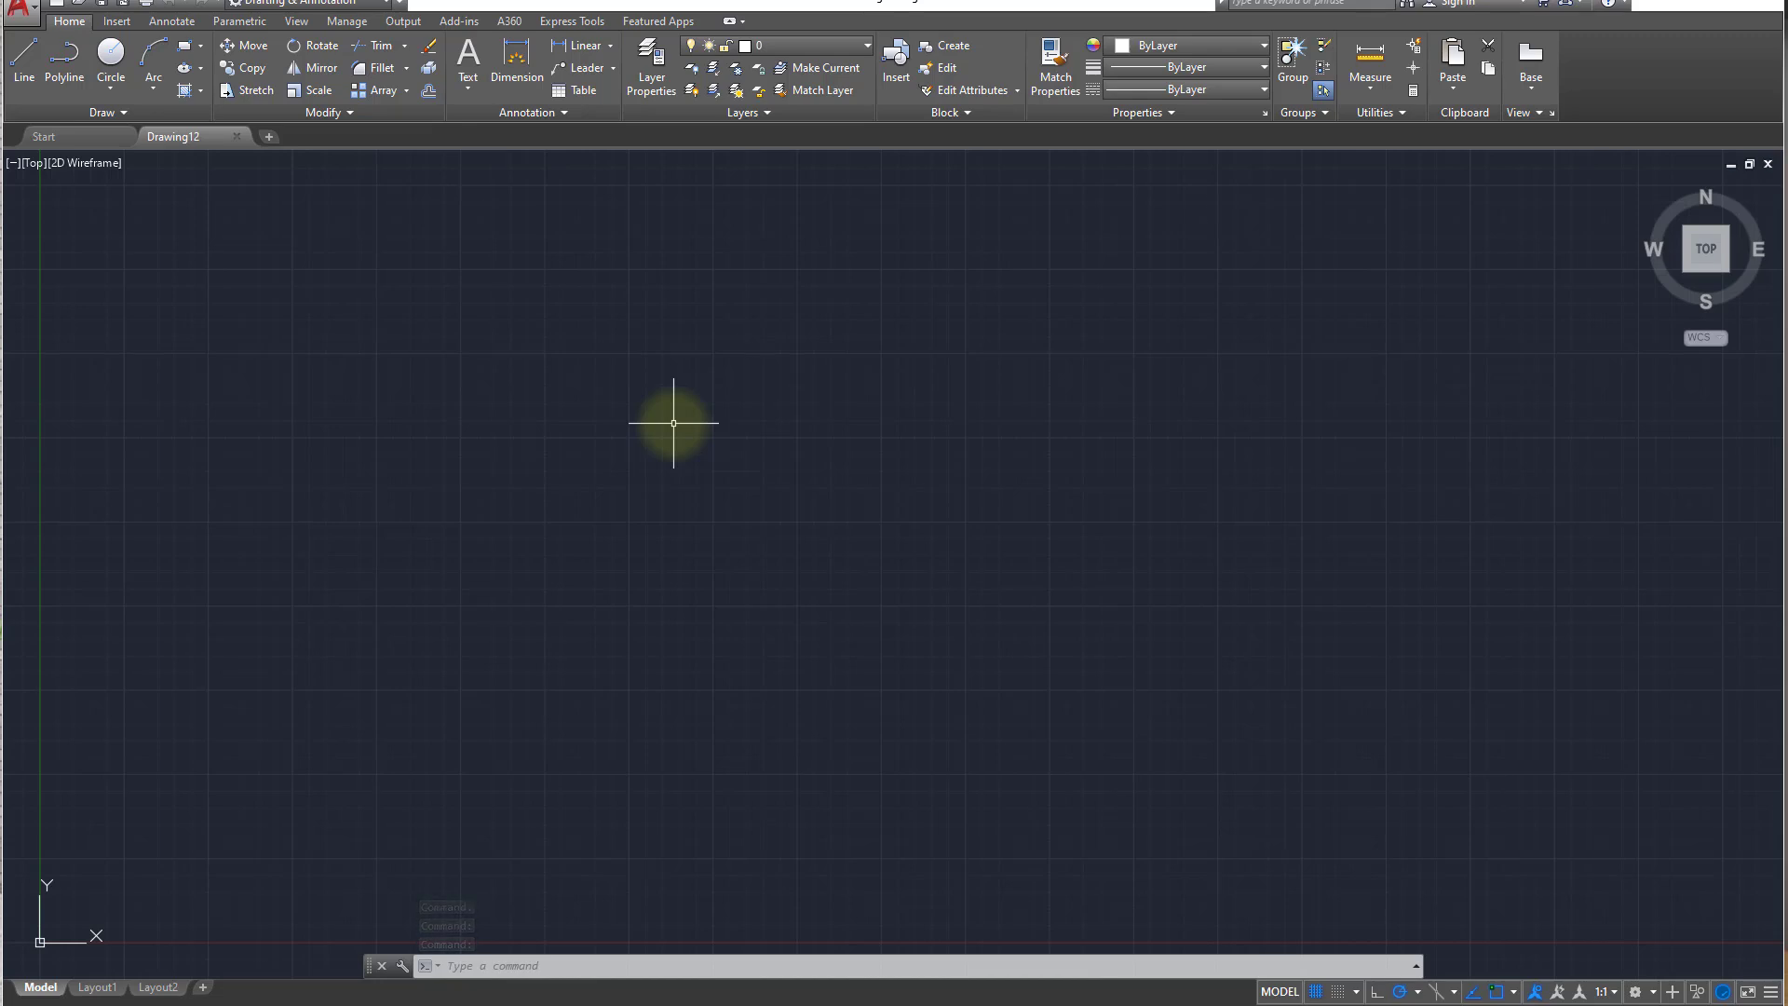
text(s)
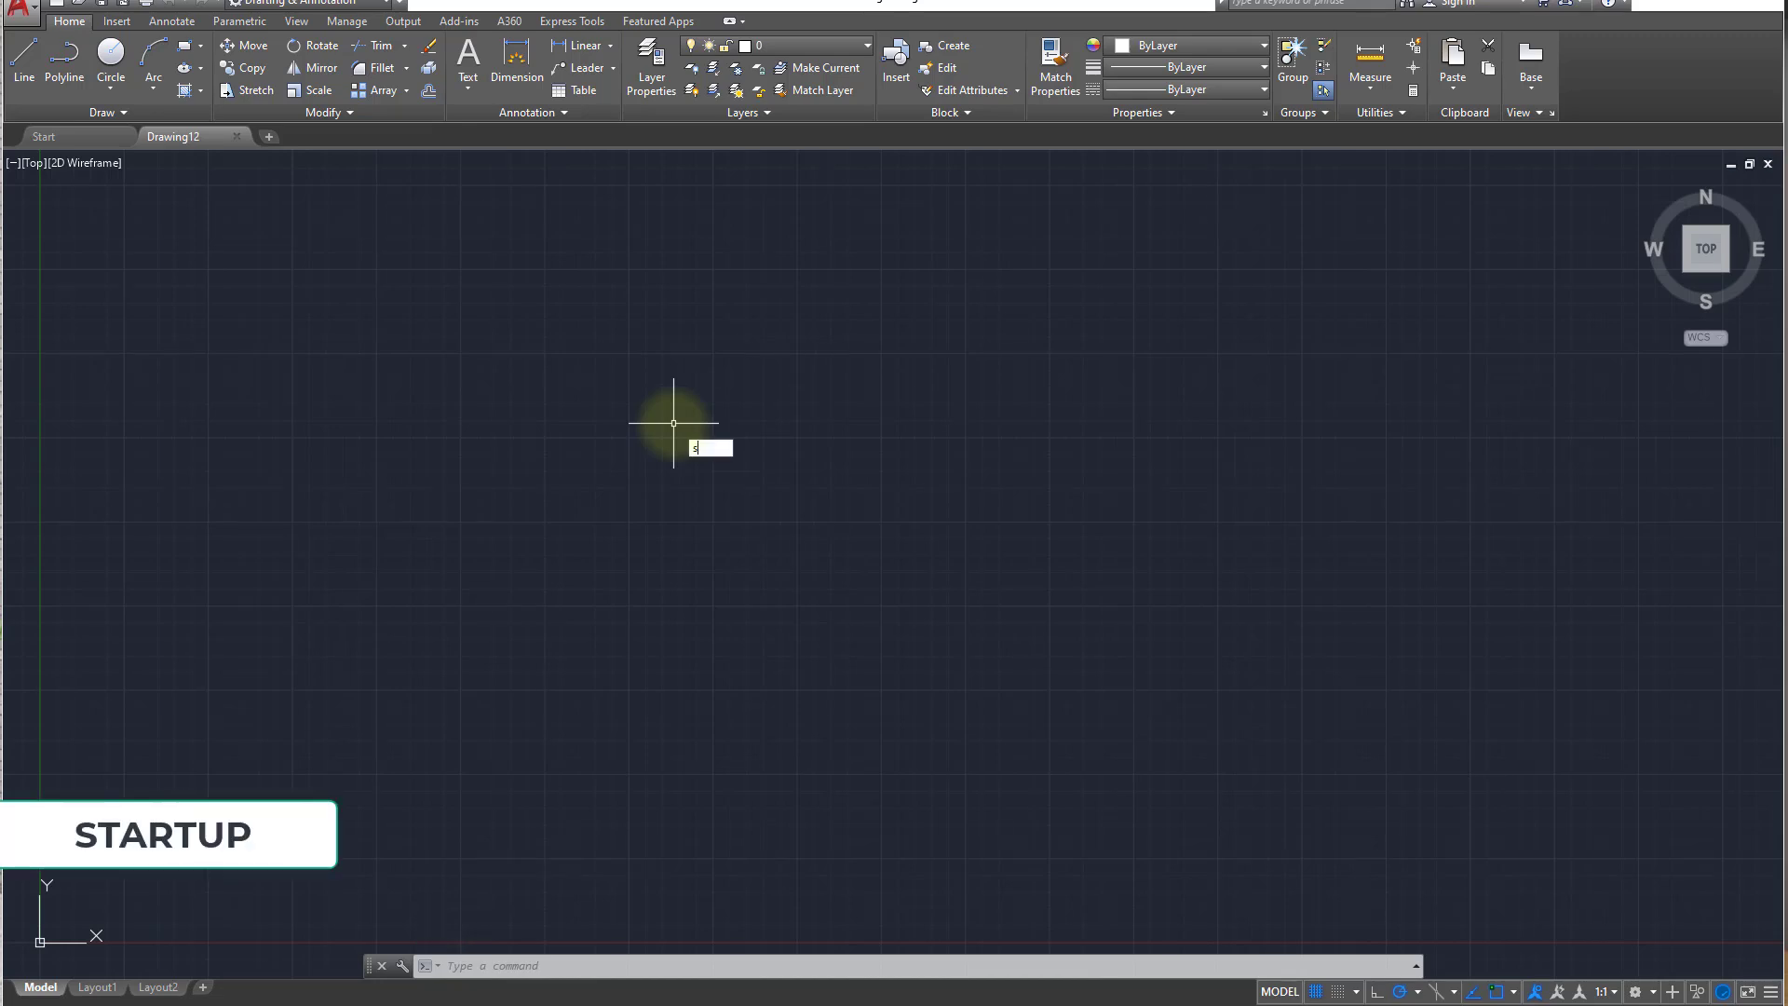
text(tartup)
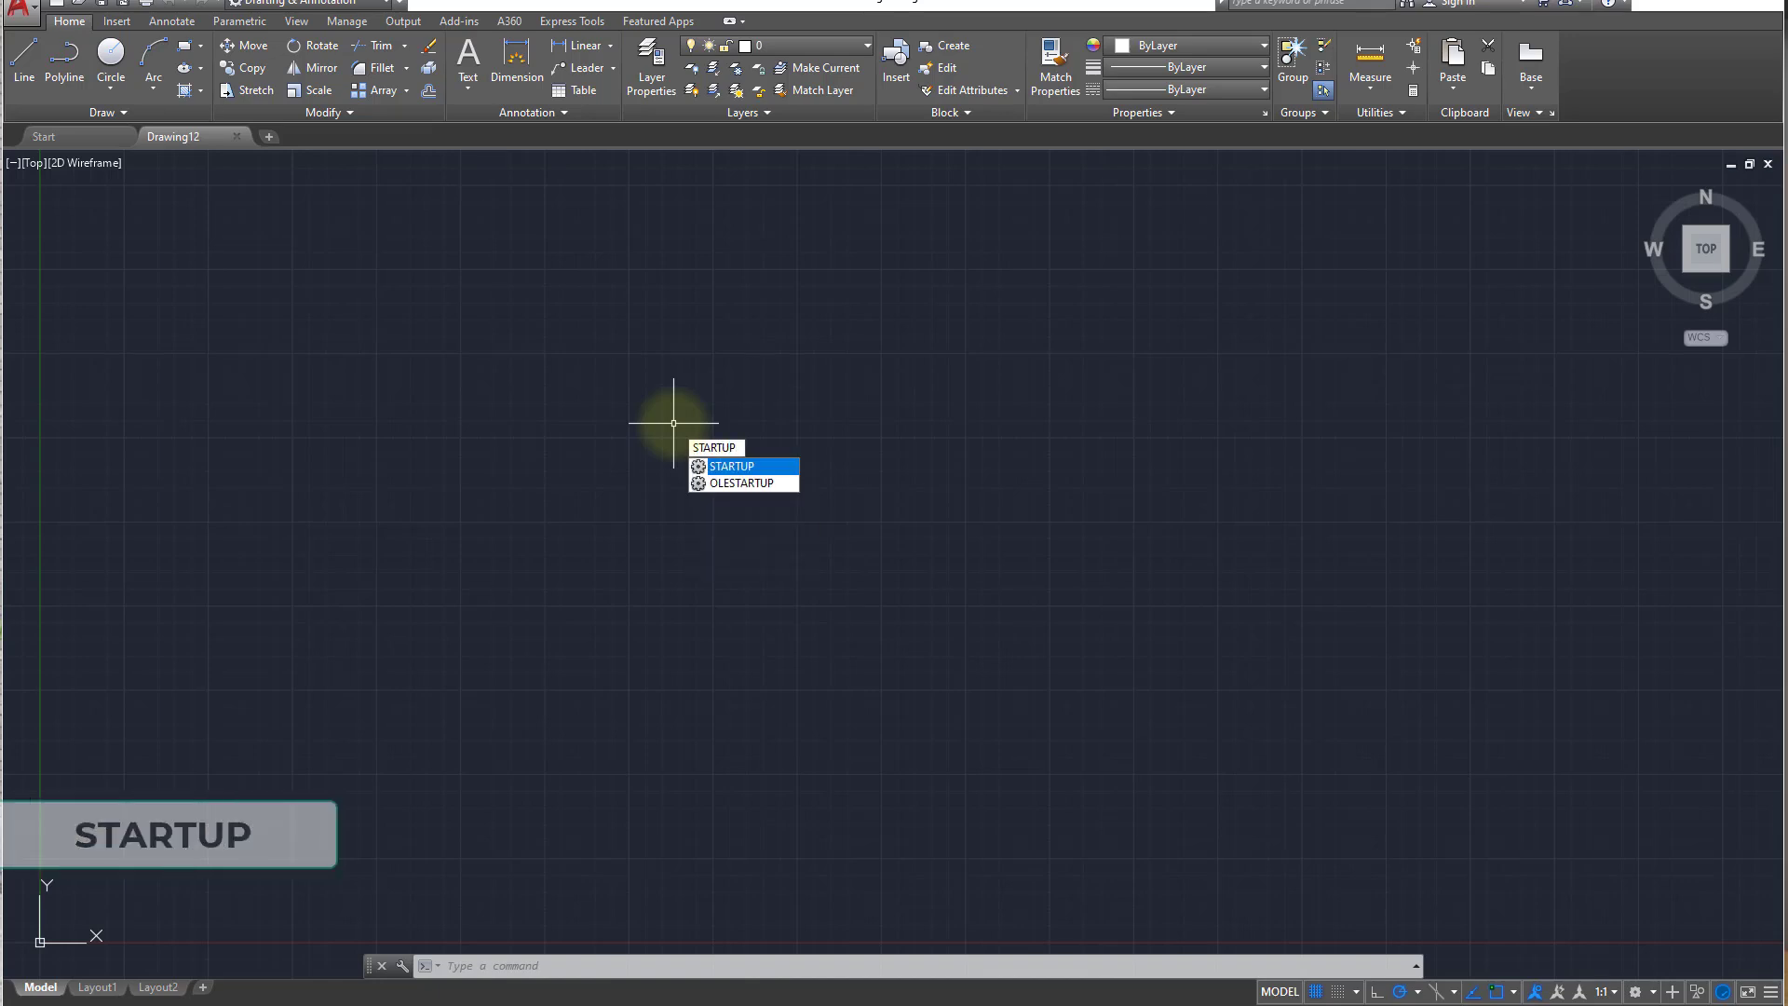
key(Return)
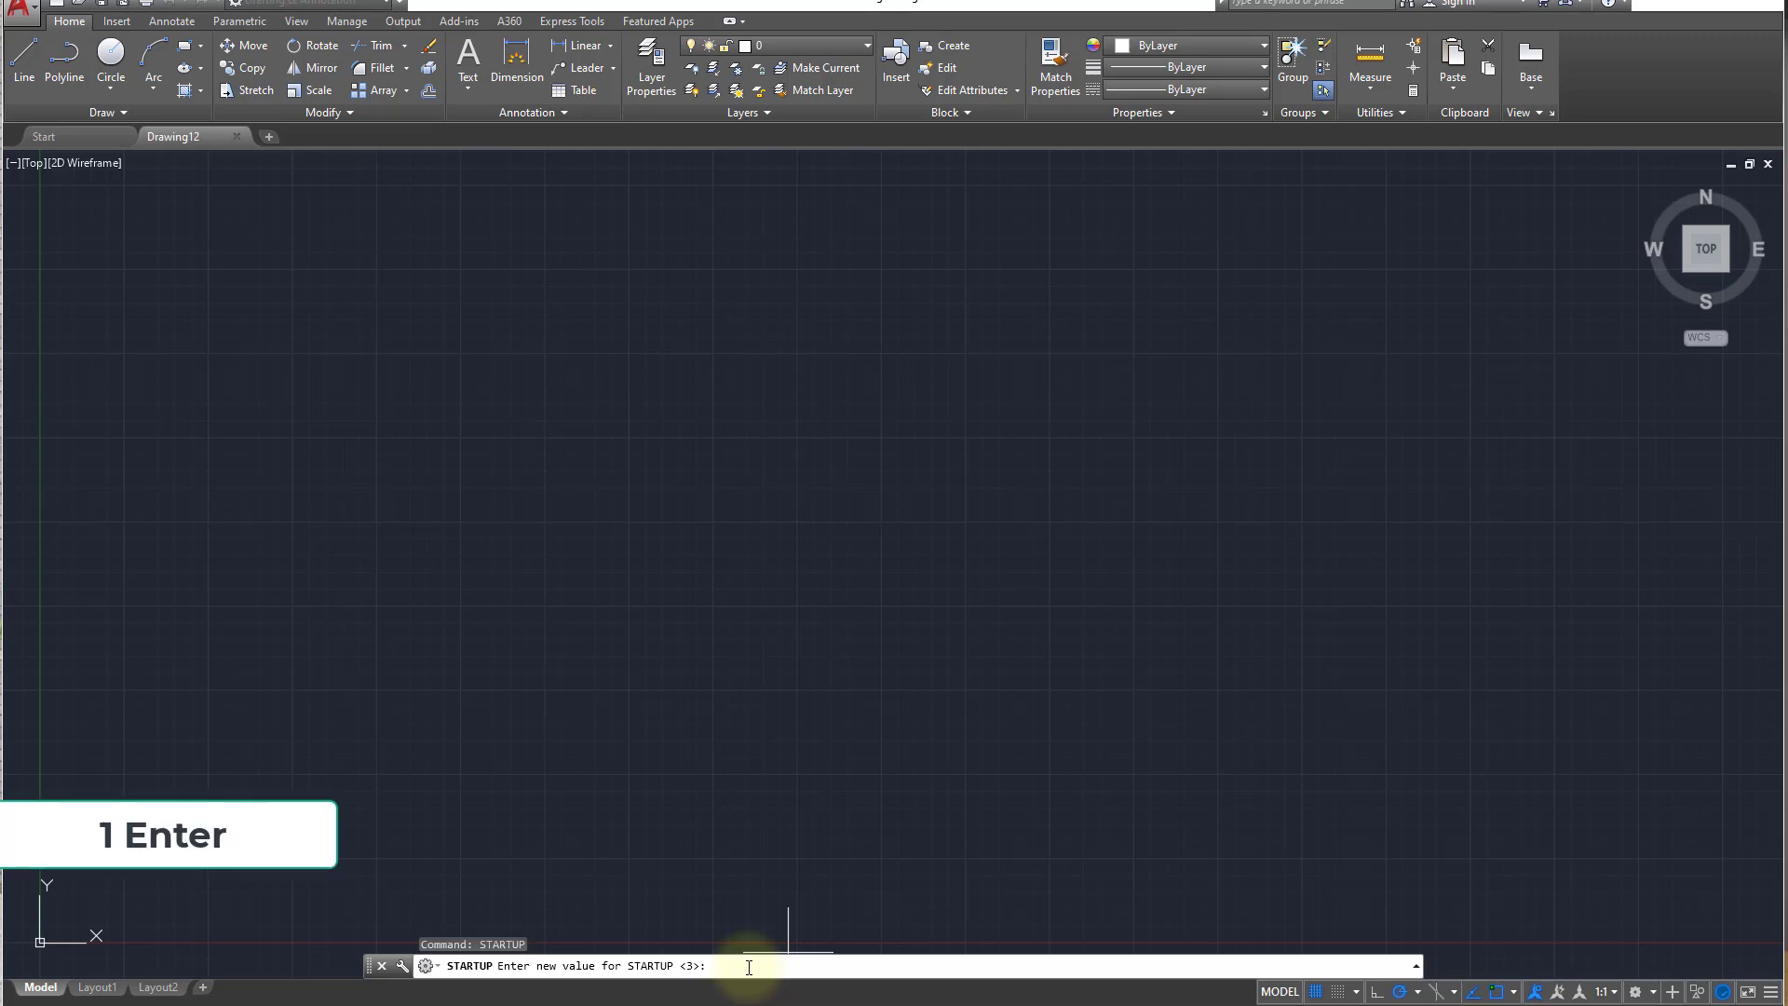
key(Return)
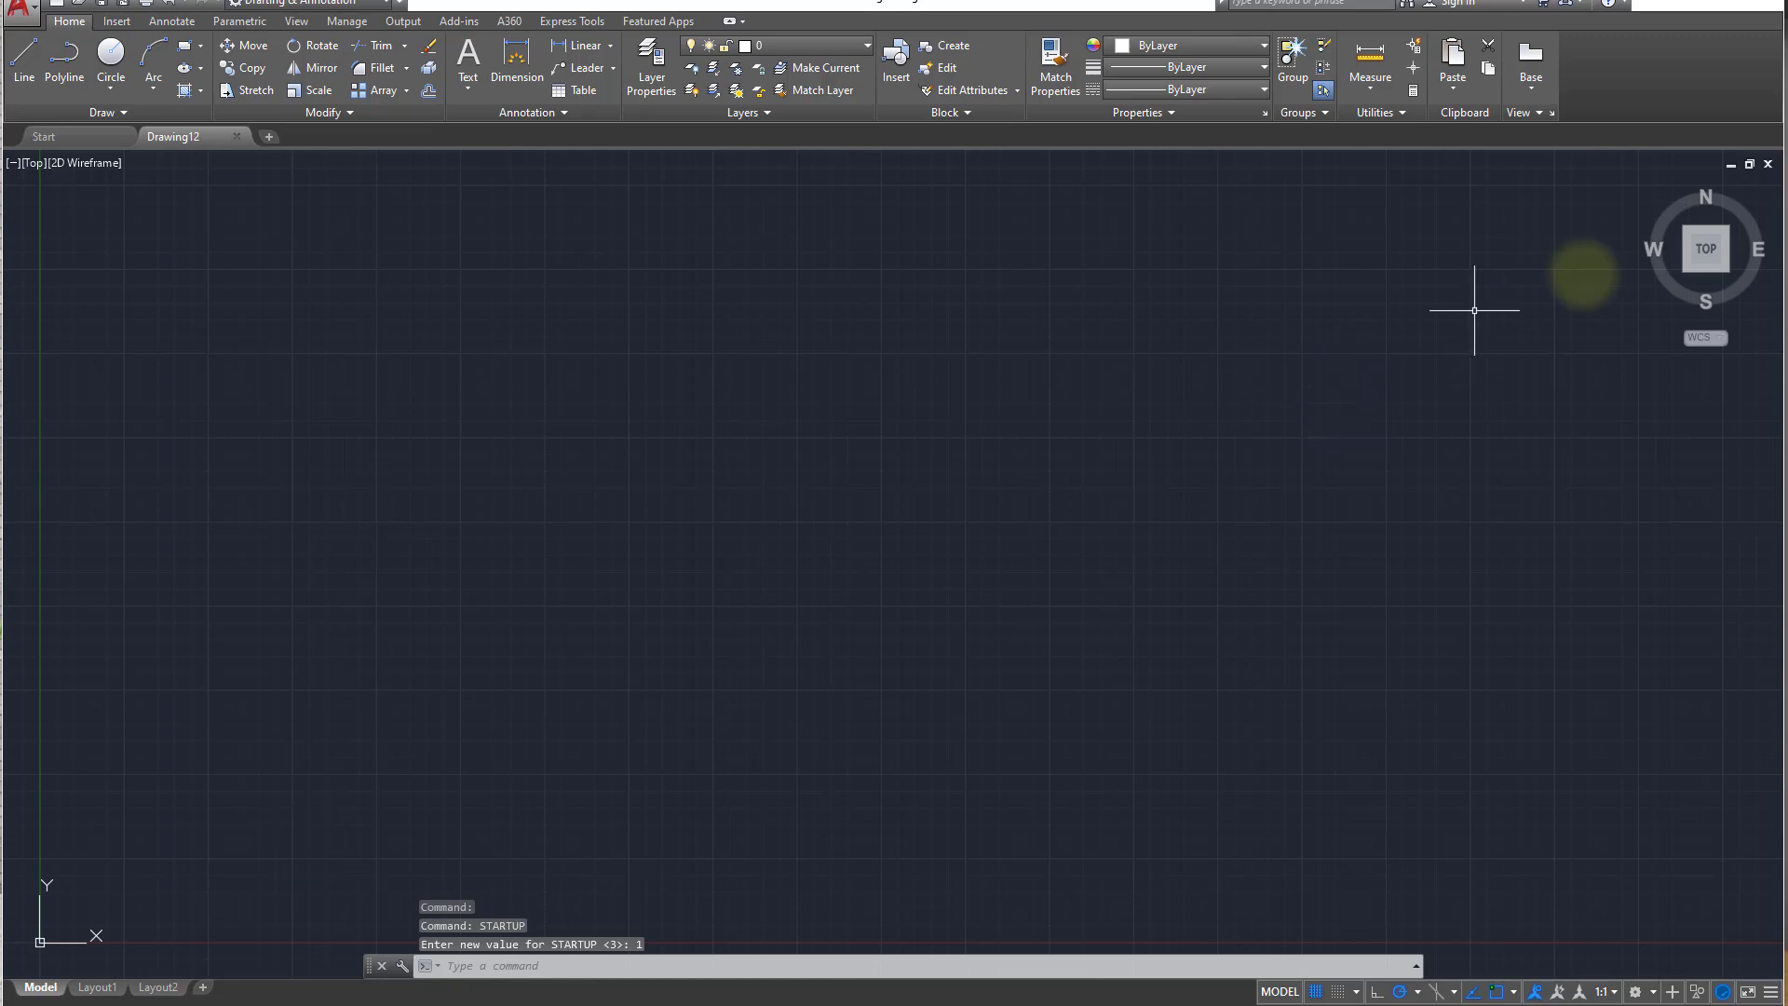
click(1767, 165)
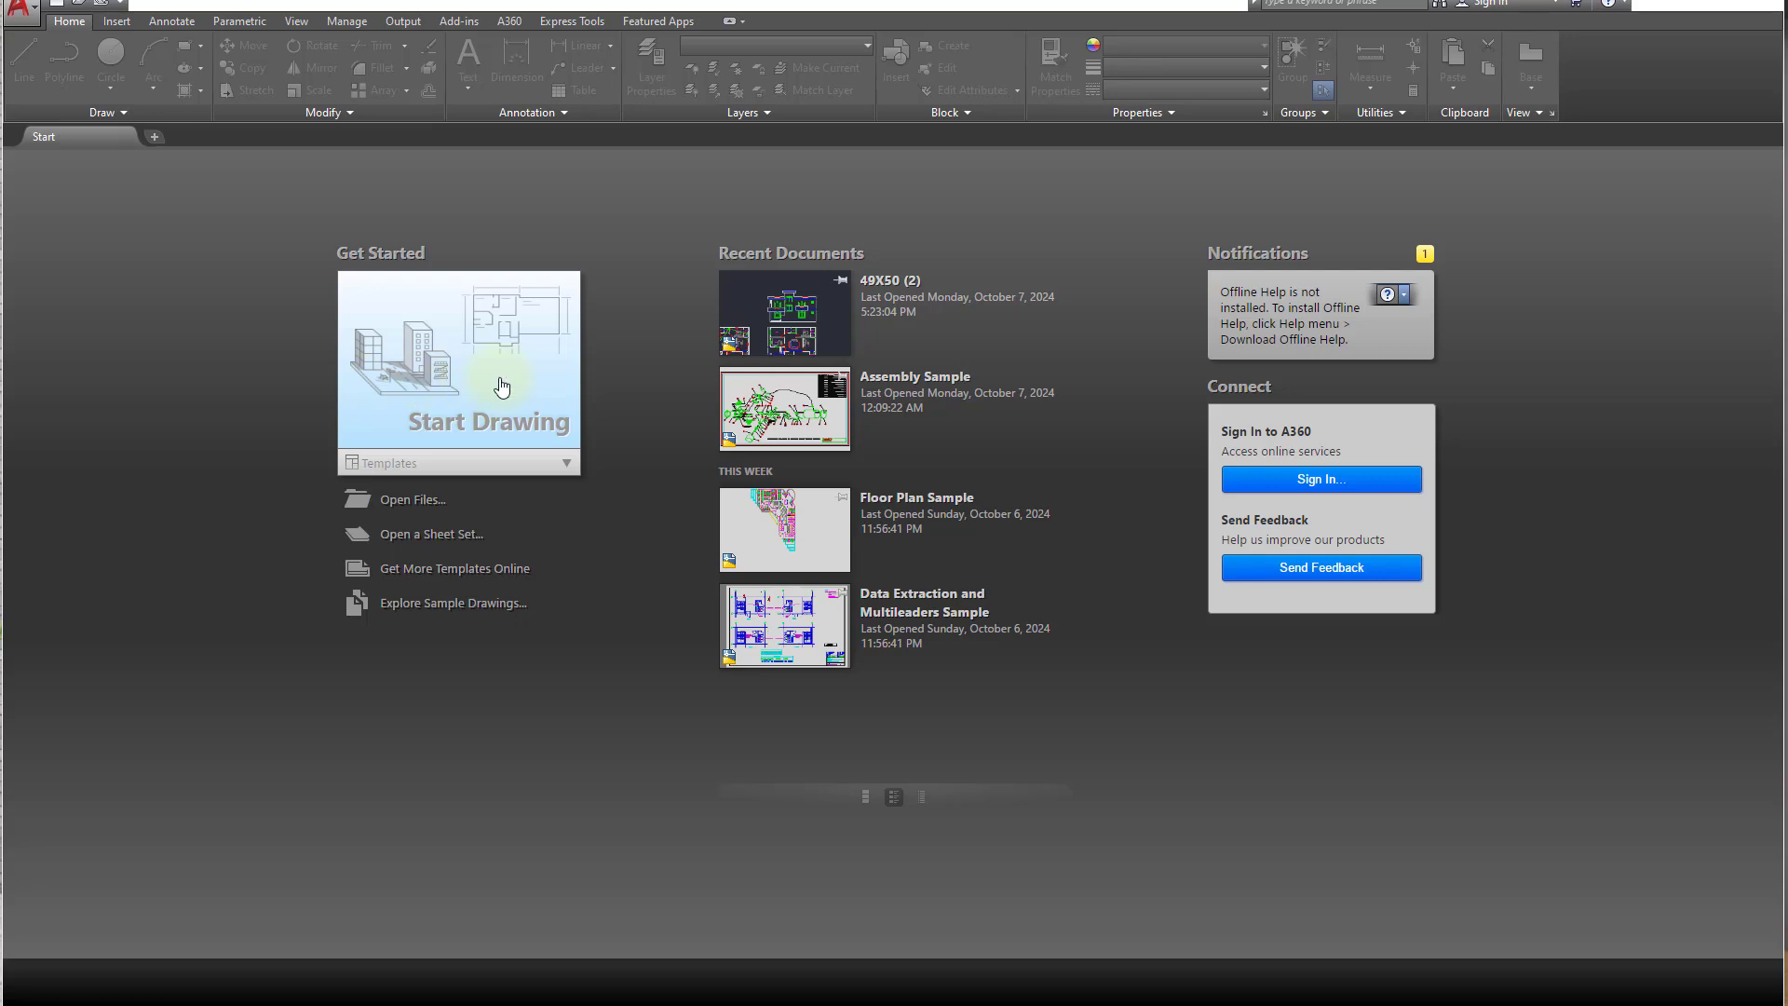
- Create a new drawing using the Advanced Setup wizard
click(16, 17)
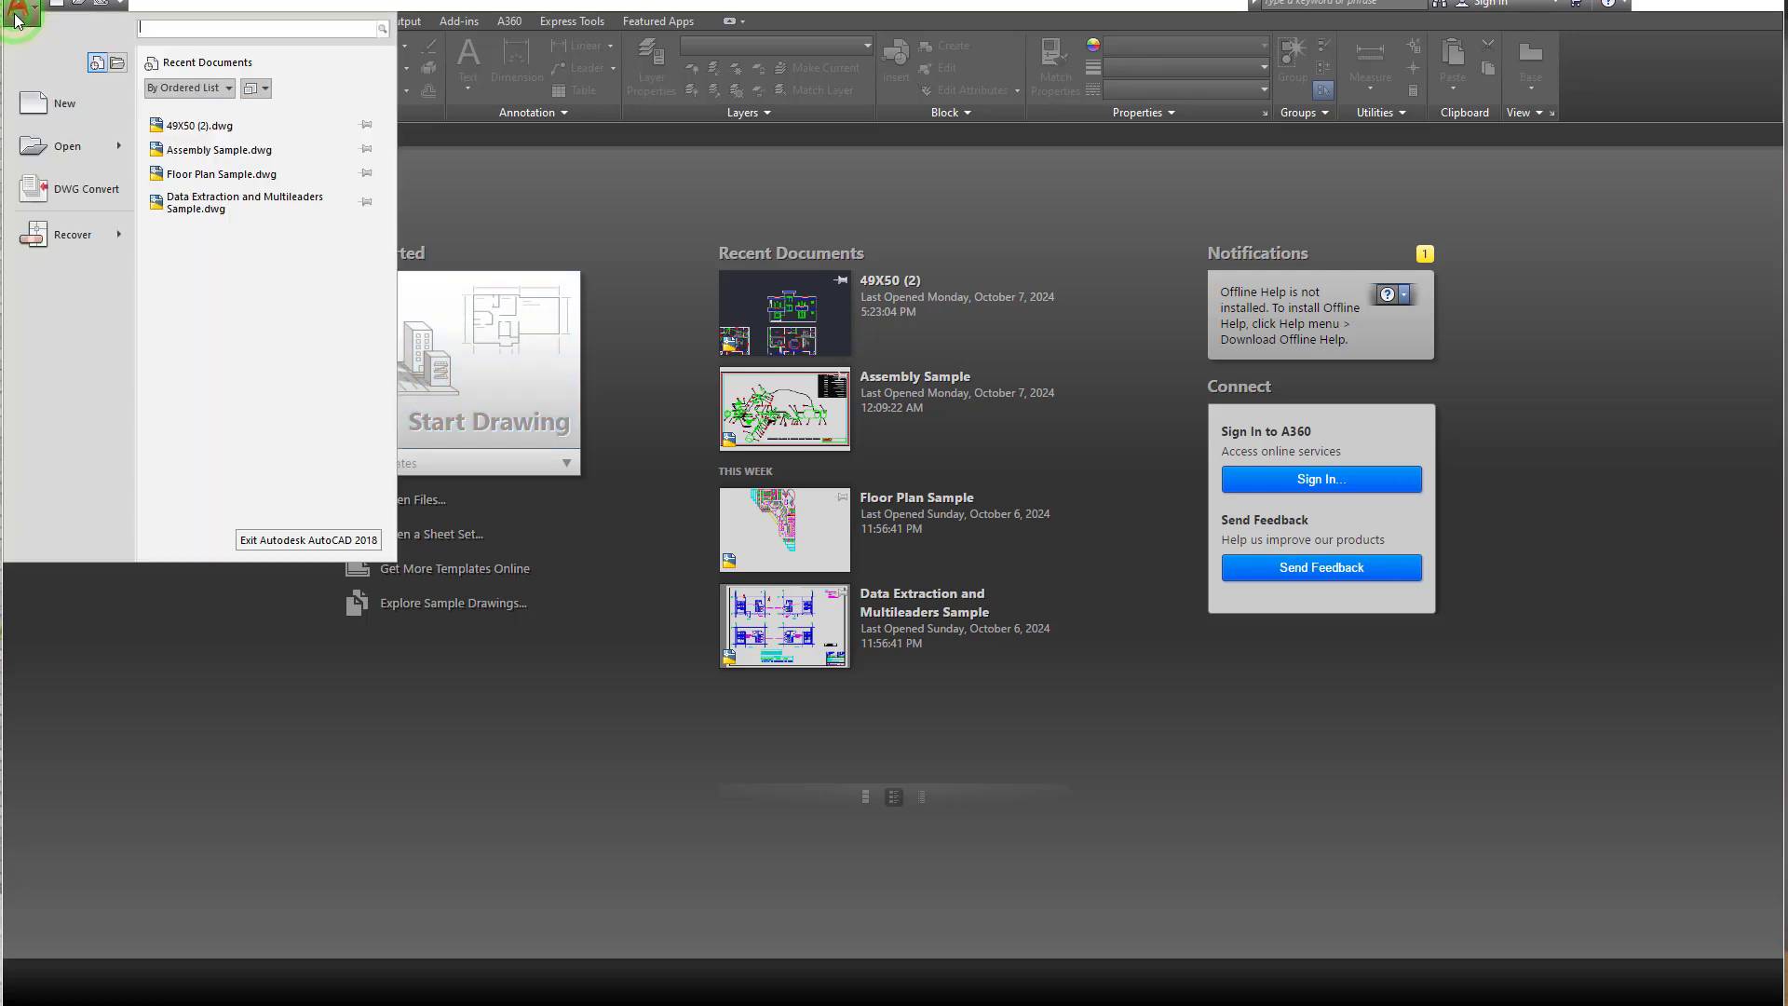
click(52, 108)
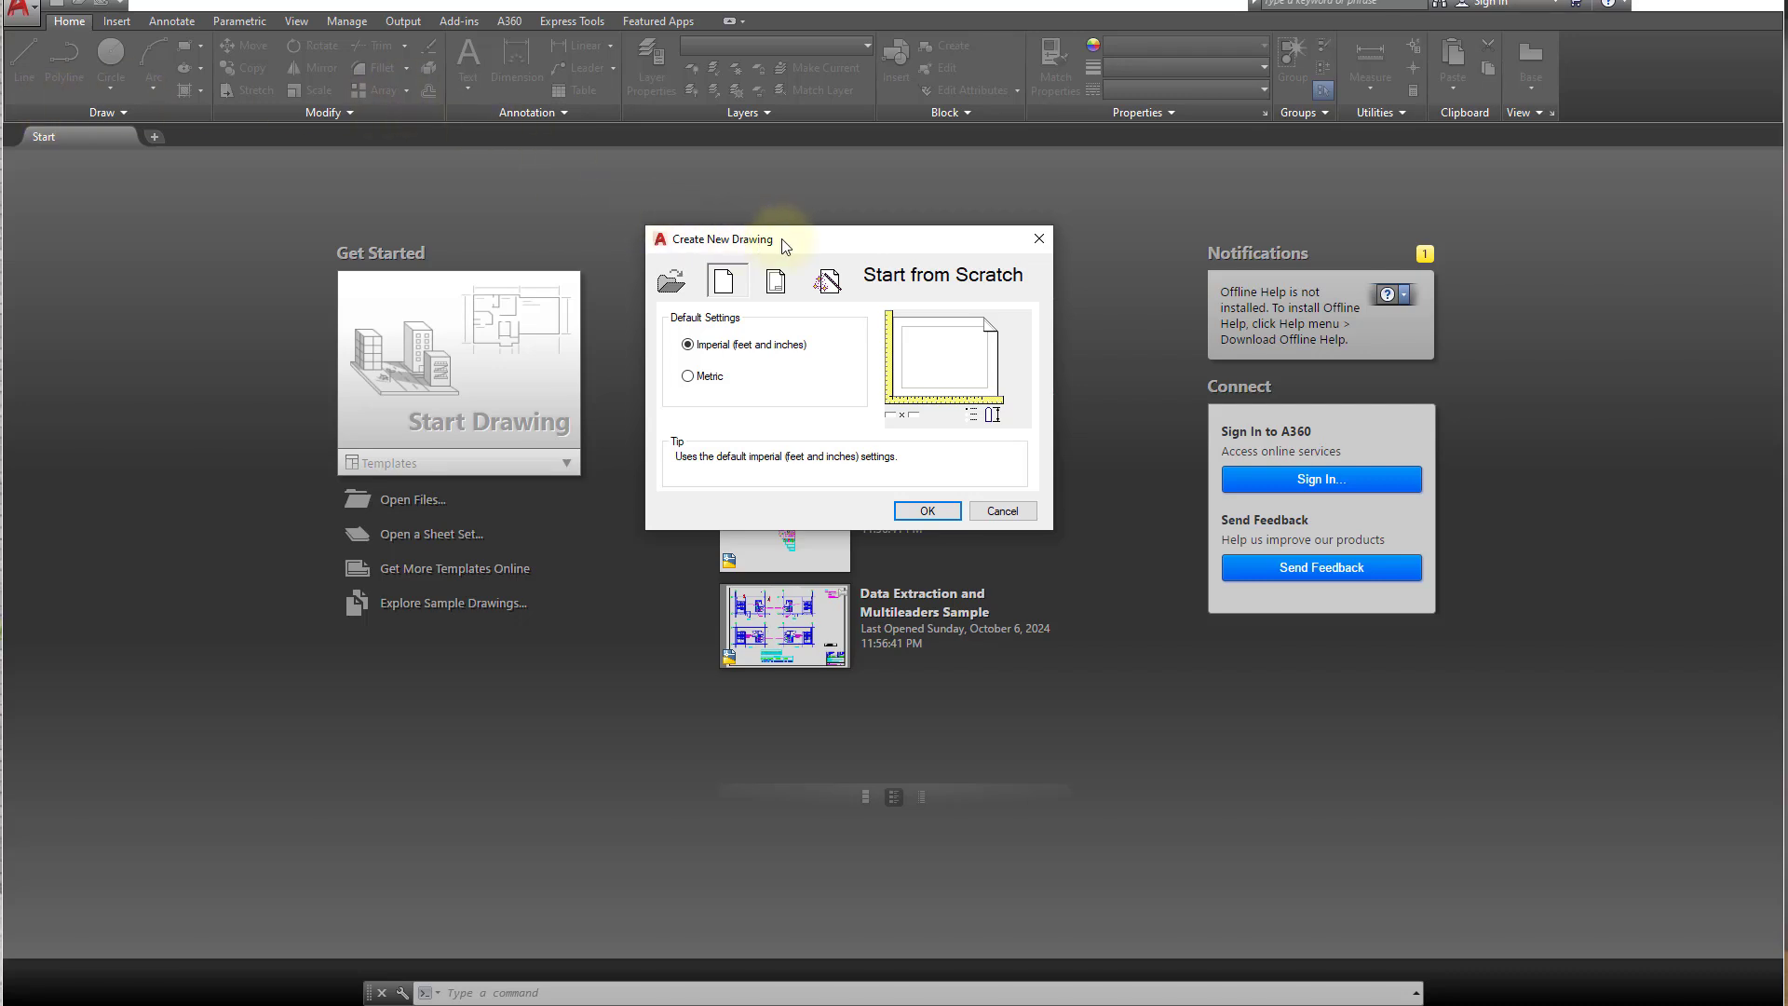
drag(786, 239, 804, 389)
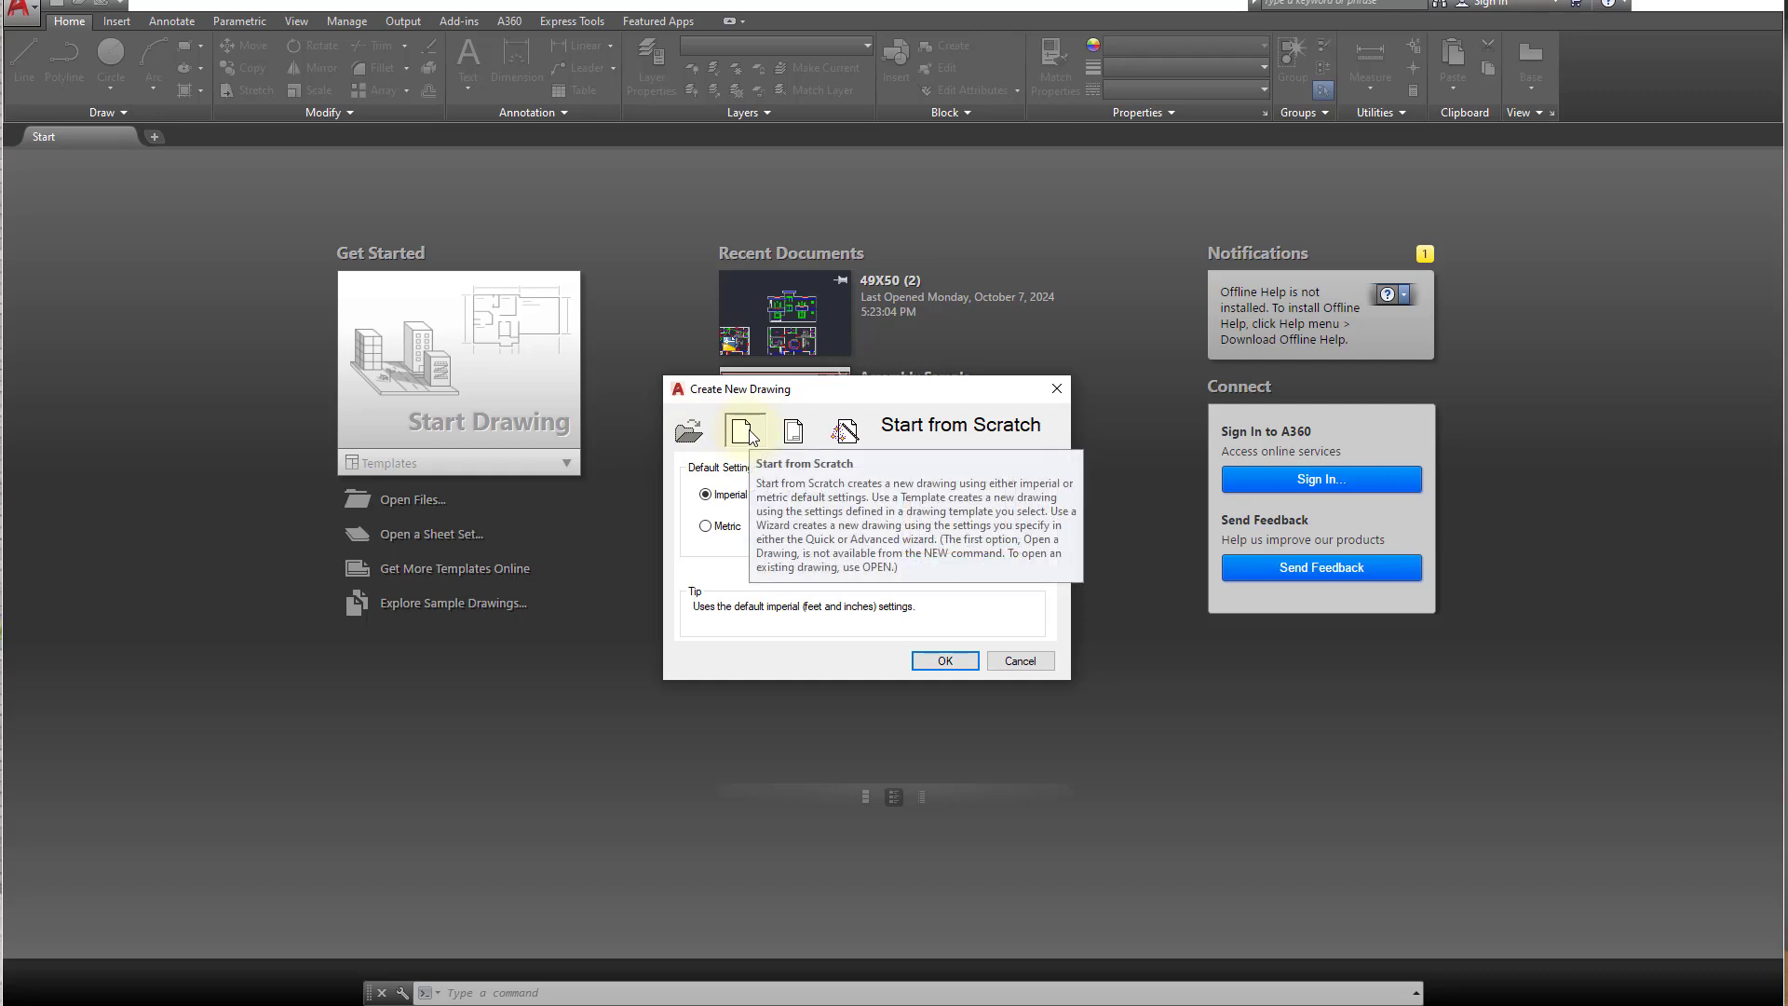
click(845, 431)
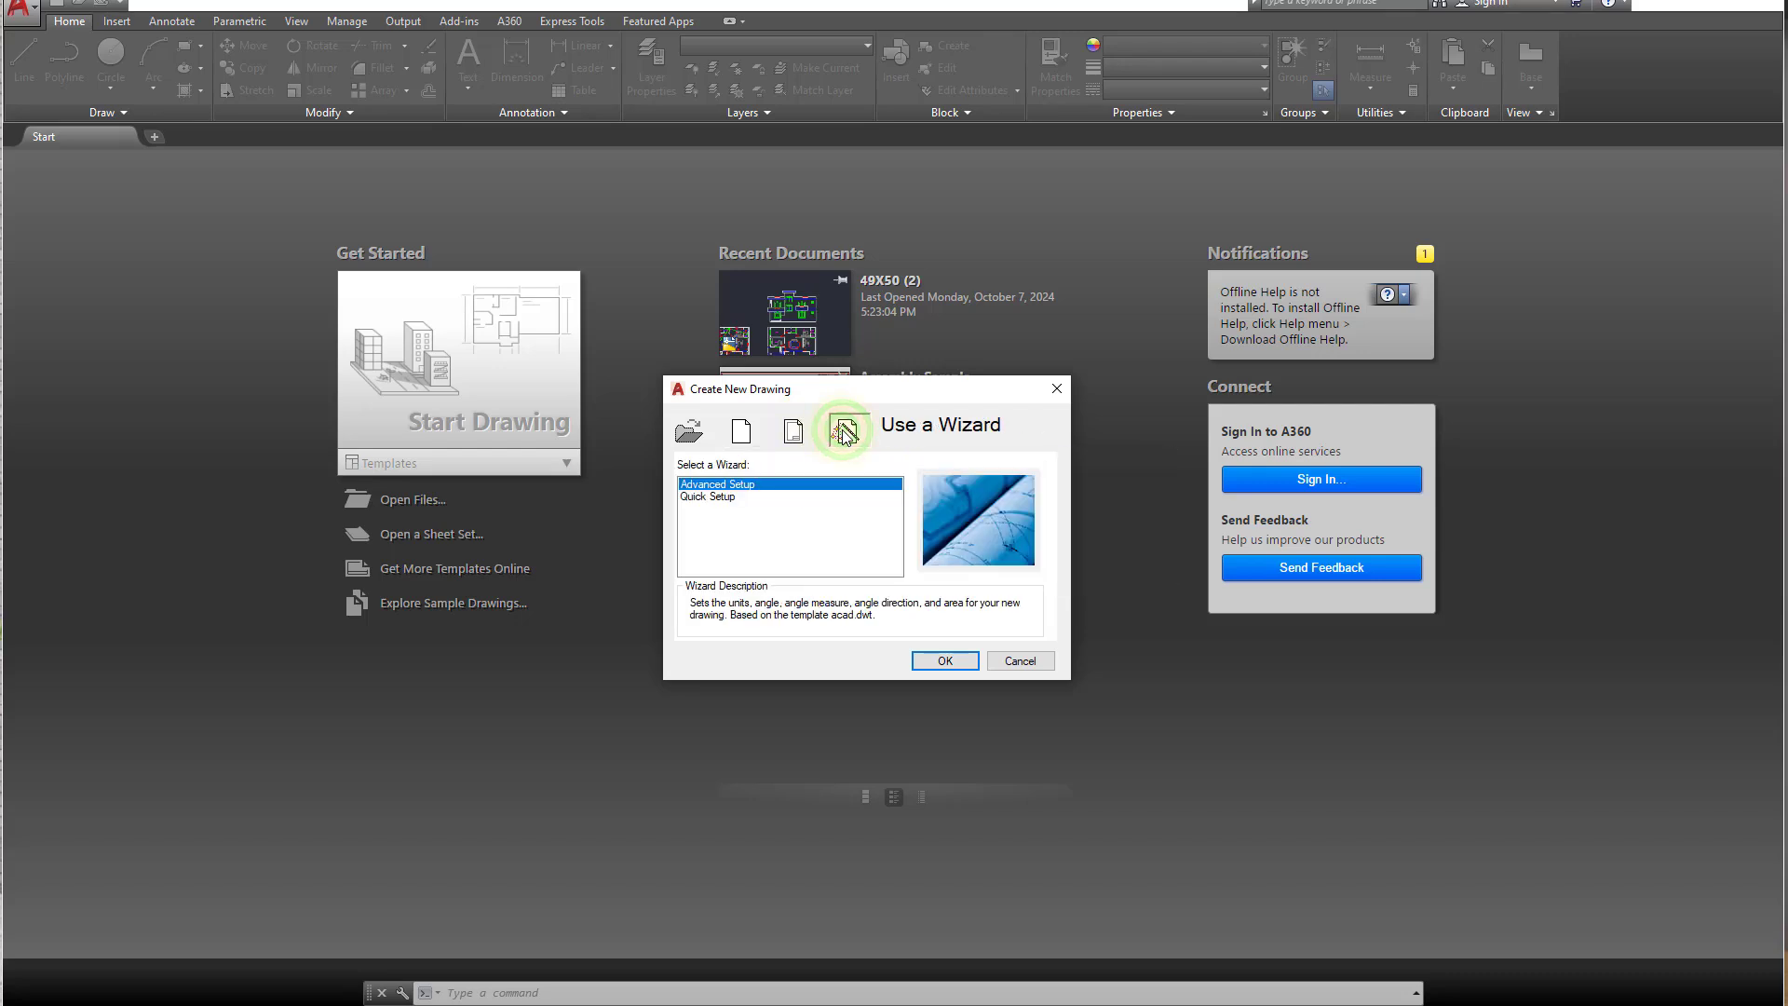
click(733, 500)
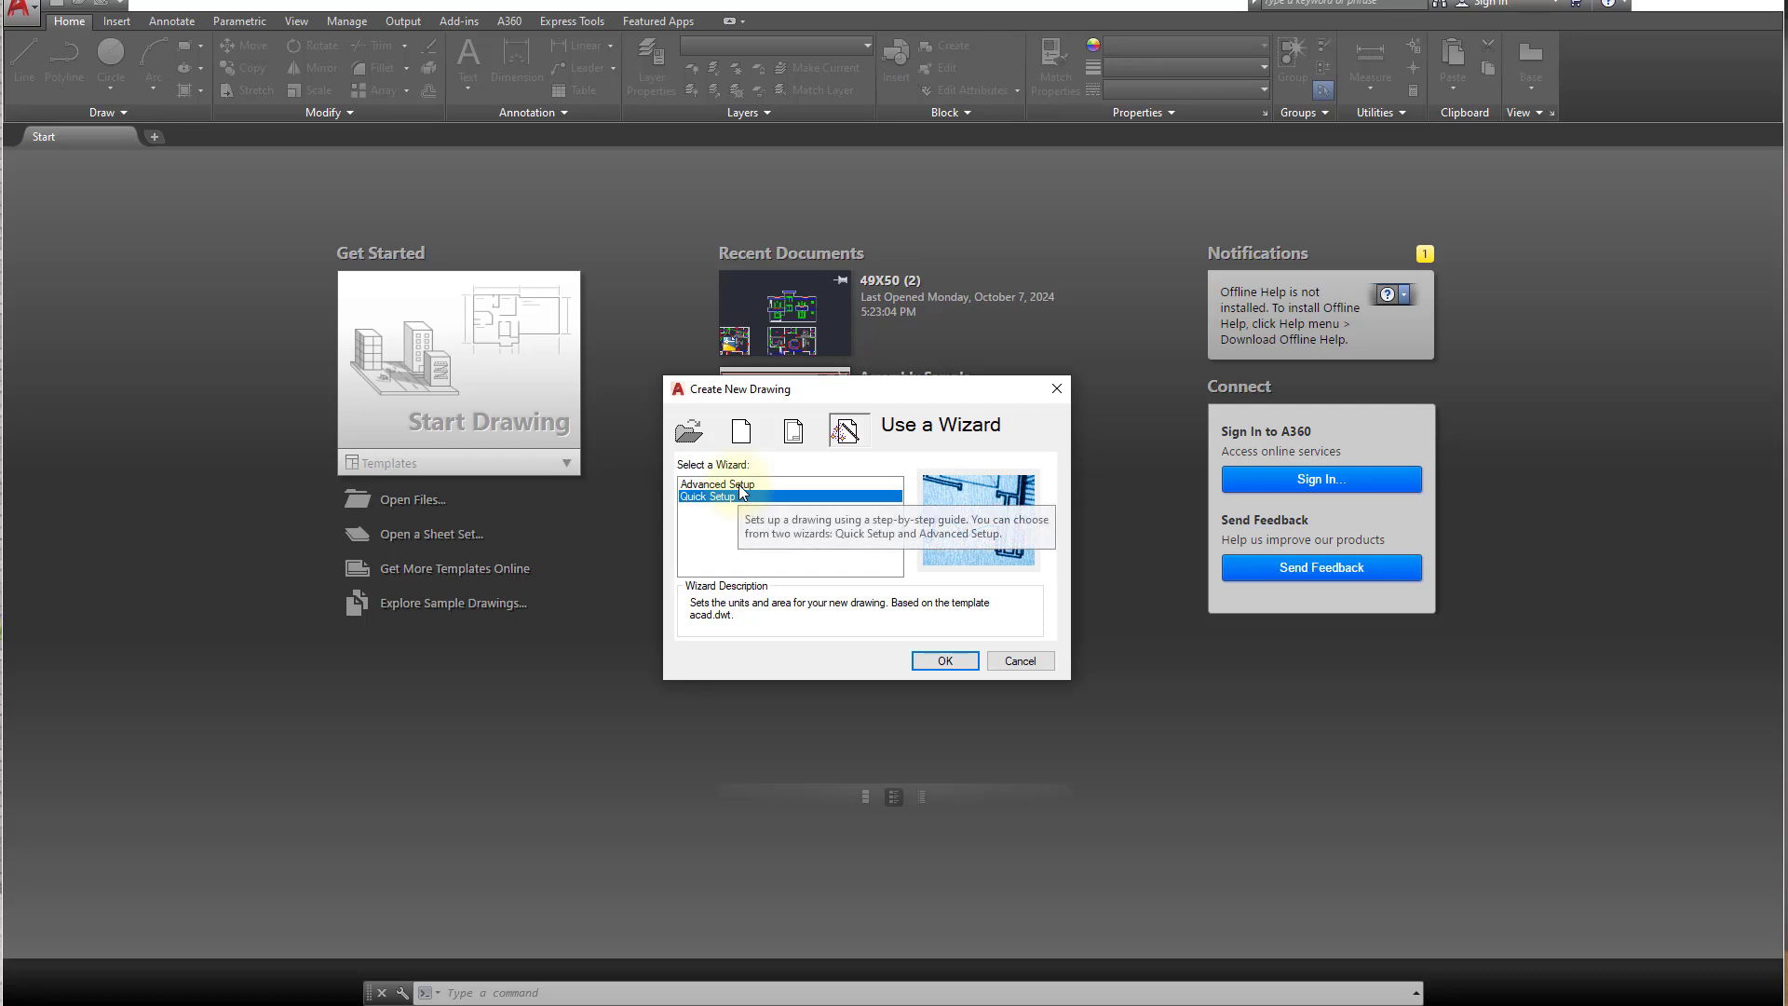
click(740, 485)
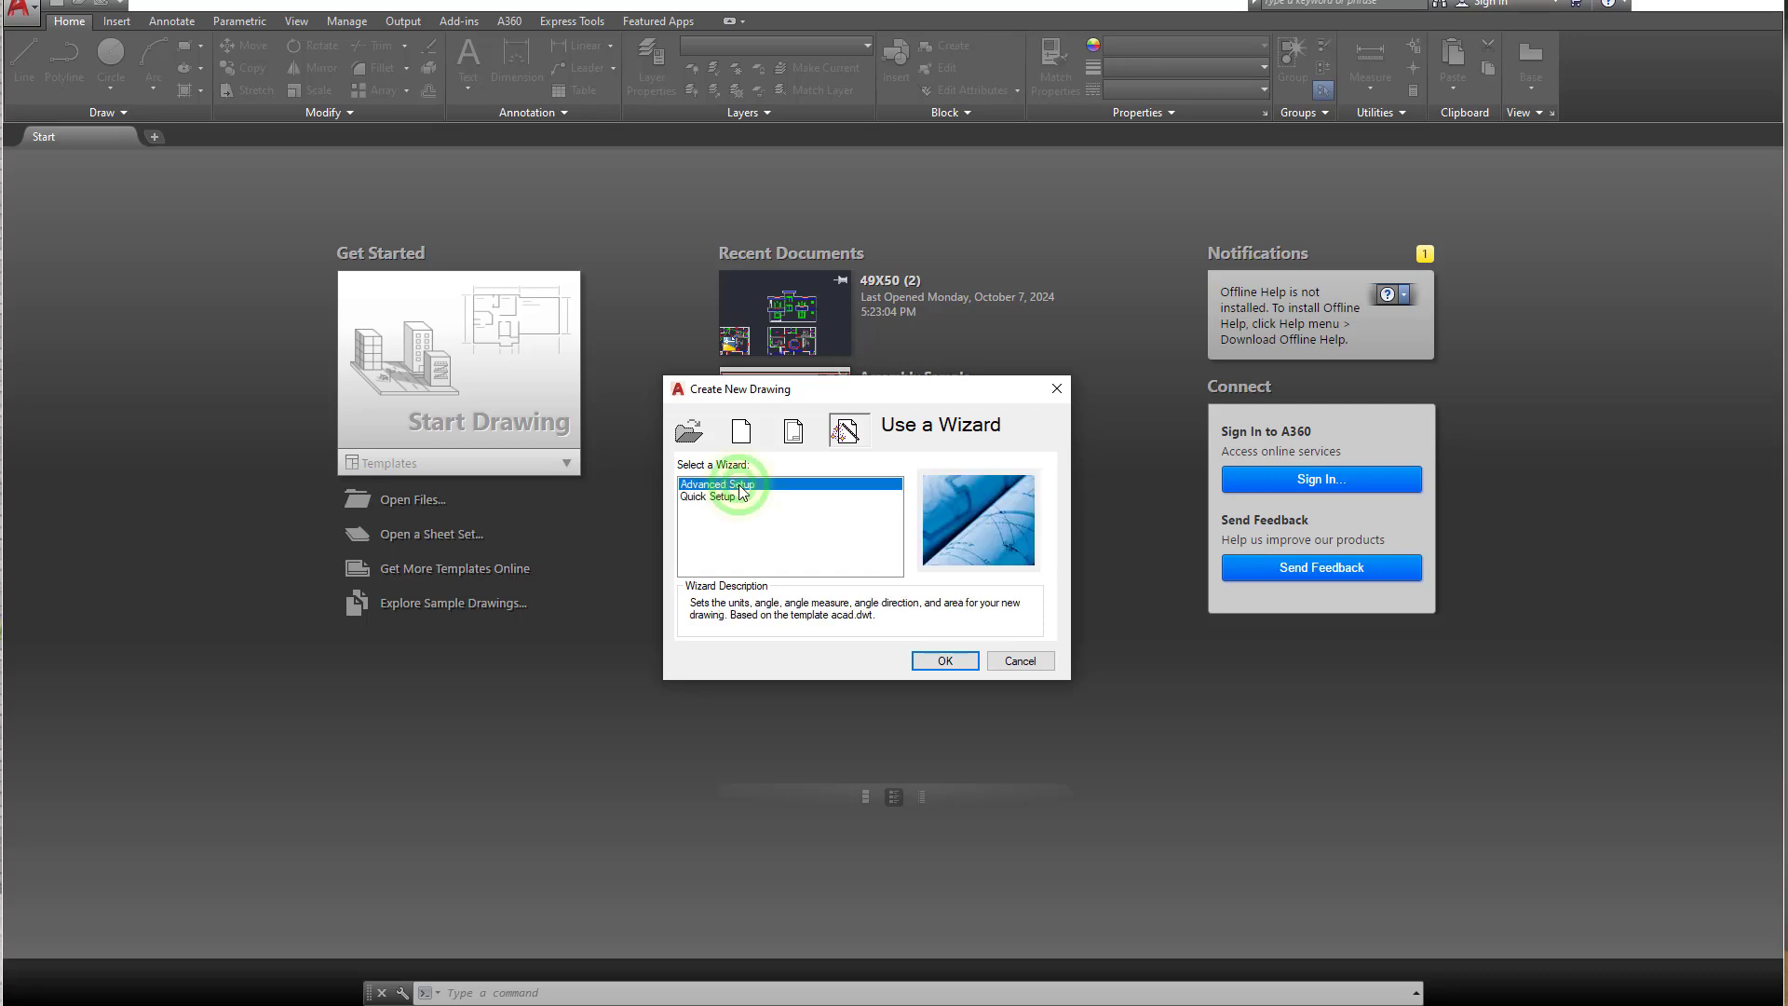
click(946, 658)
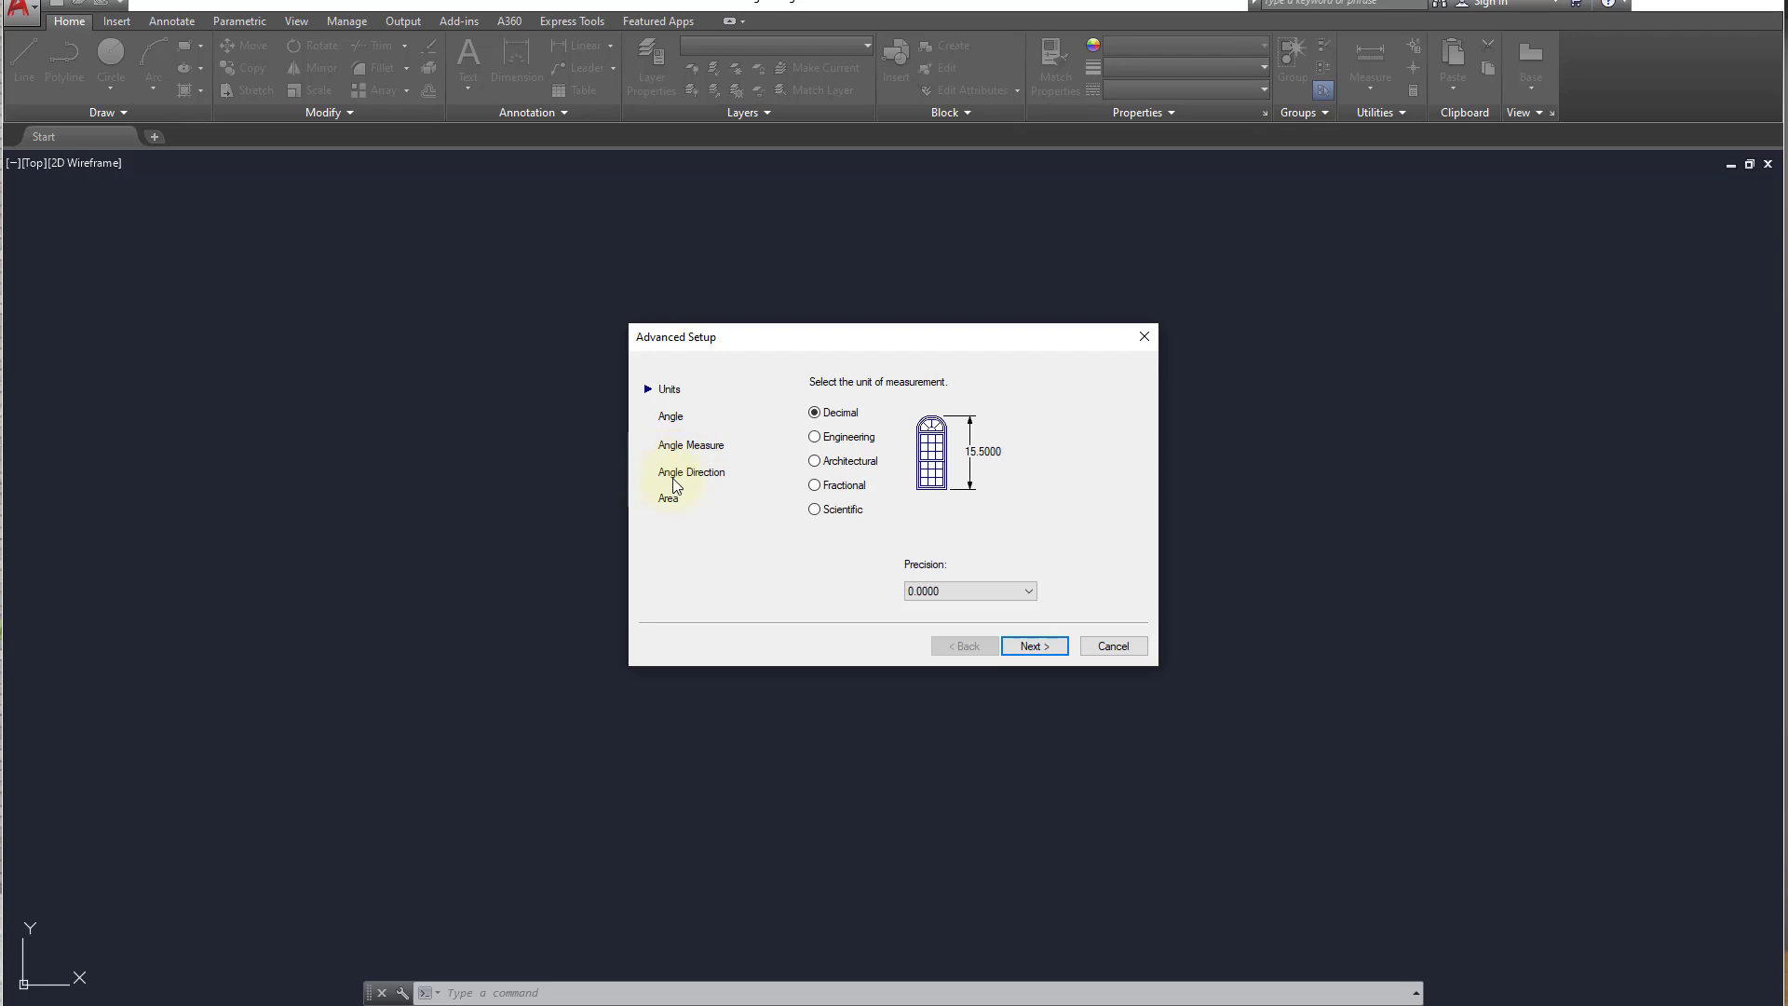
- Preview the Engineering, Architectural, Fractional and Scientific unit formats in the wizard
click(819, 437)
click(820, 462)
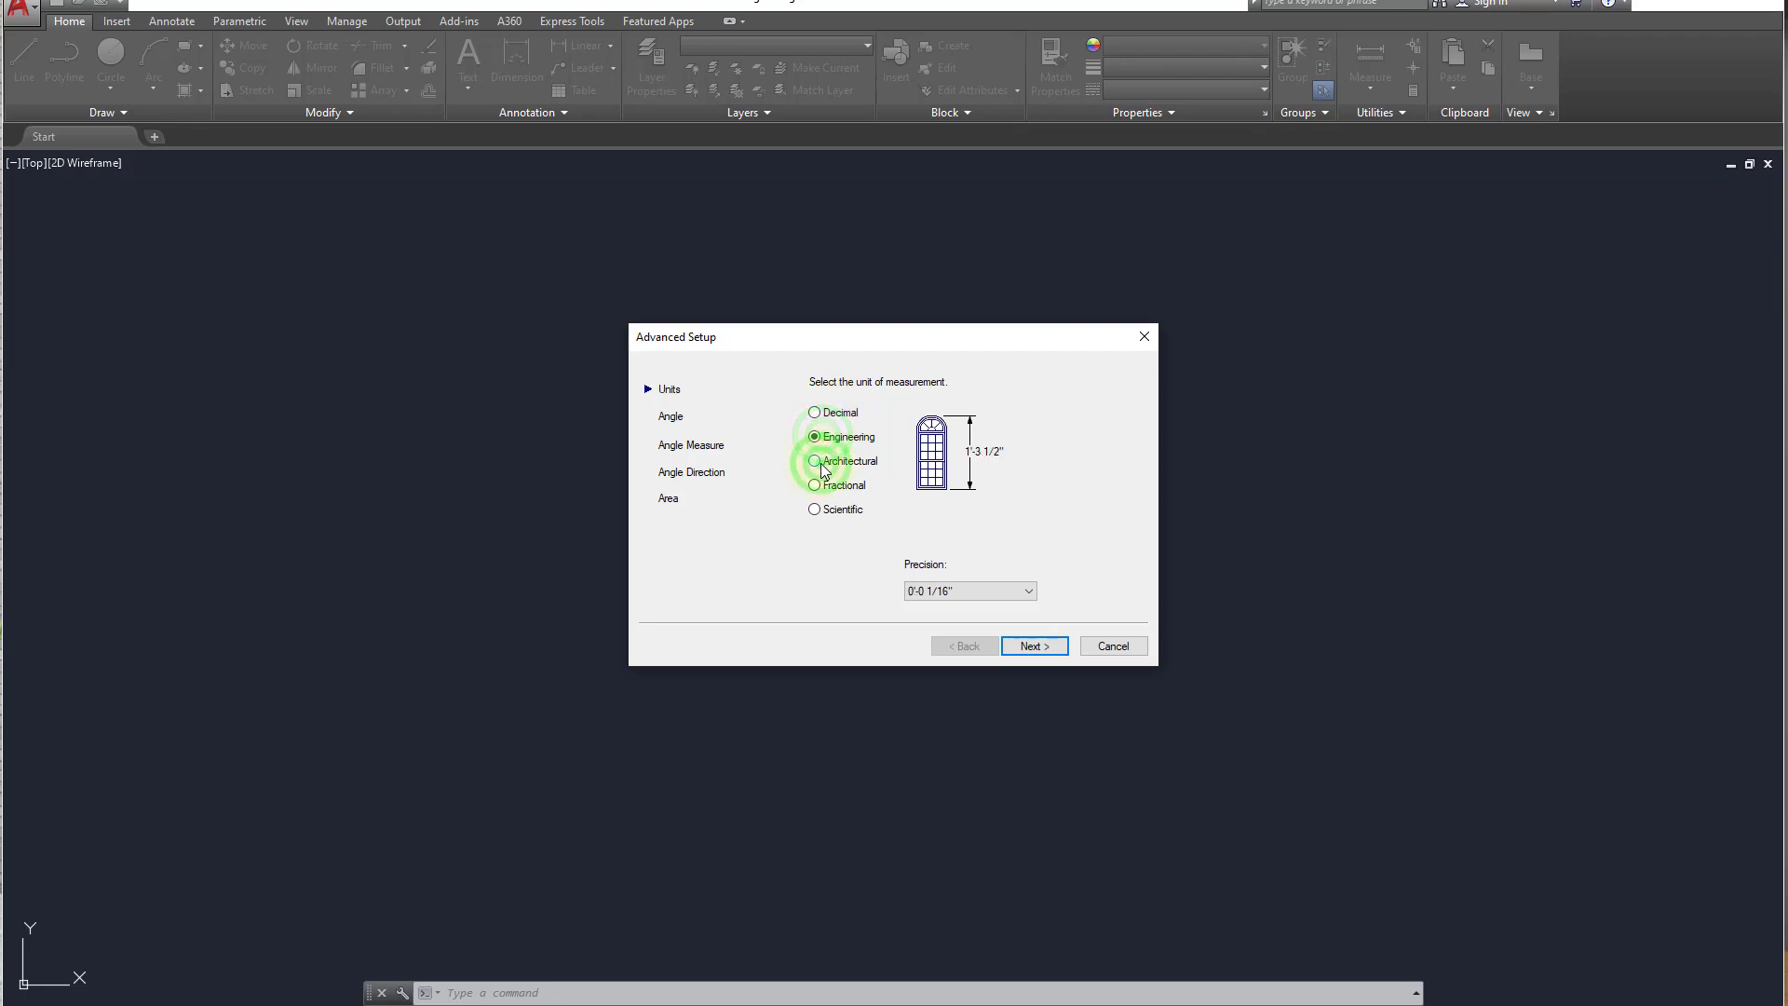
click(819, 486)
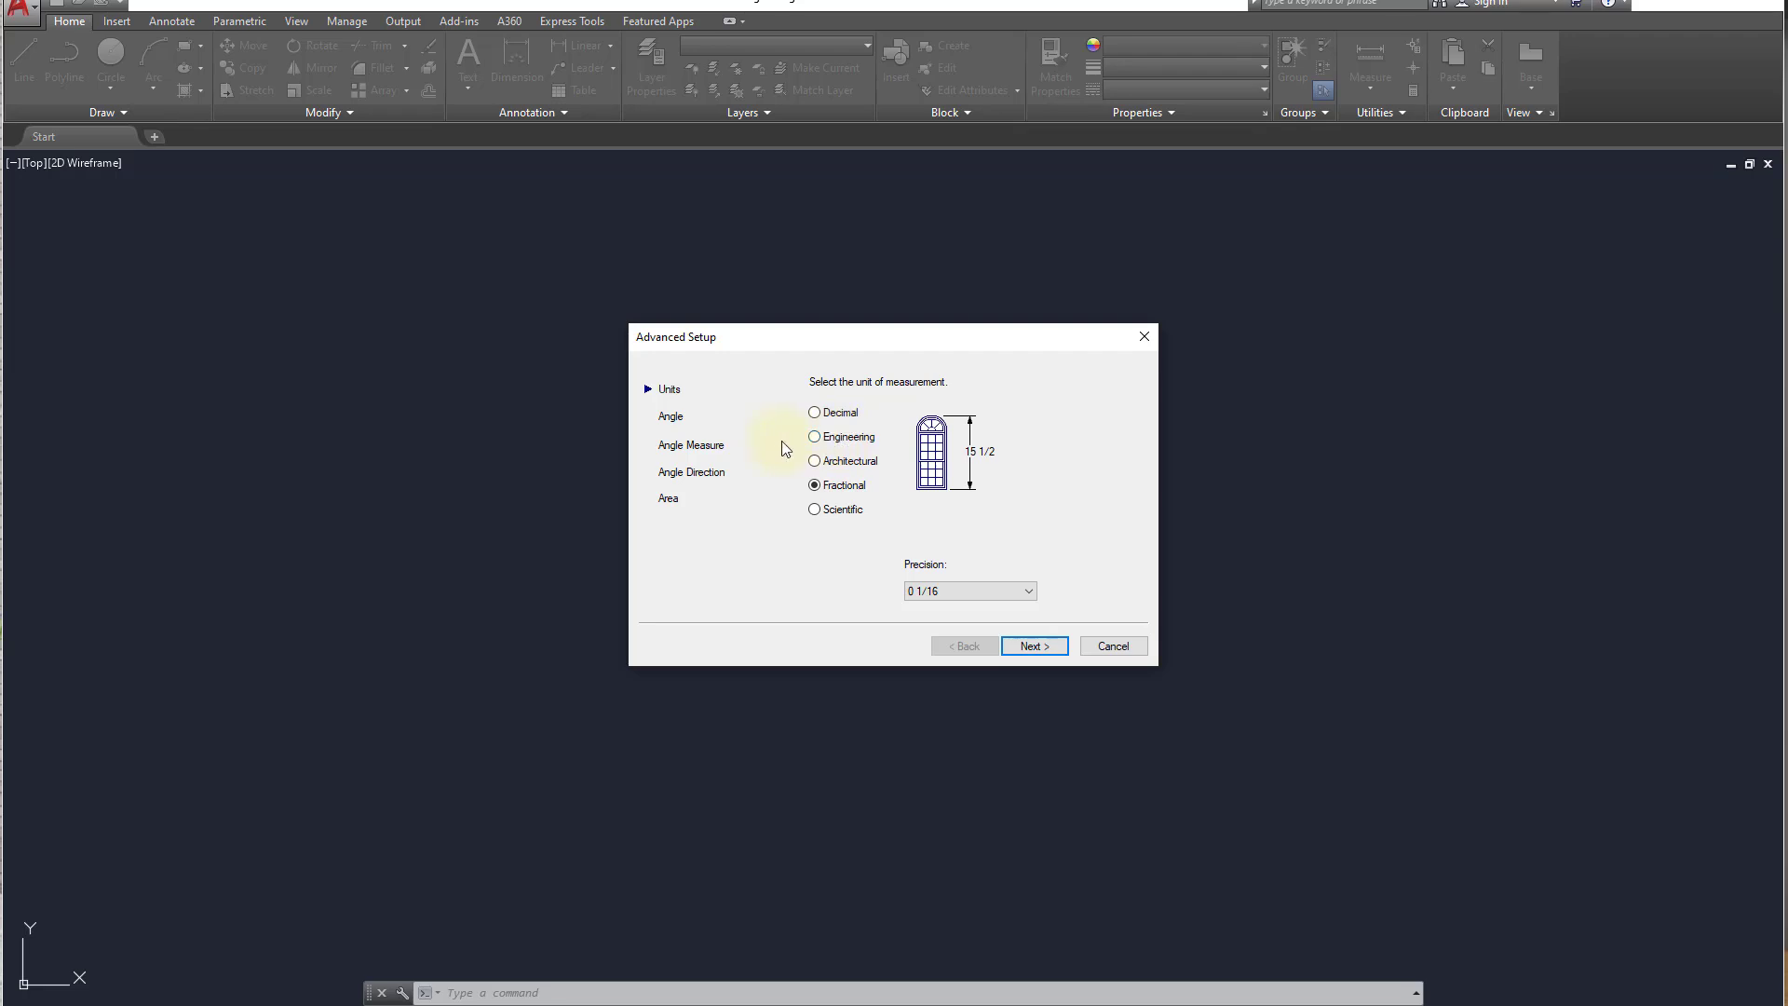
click(830, 438)
click(832, 464)
click(831, 488)
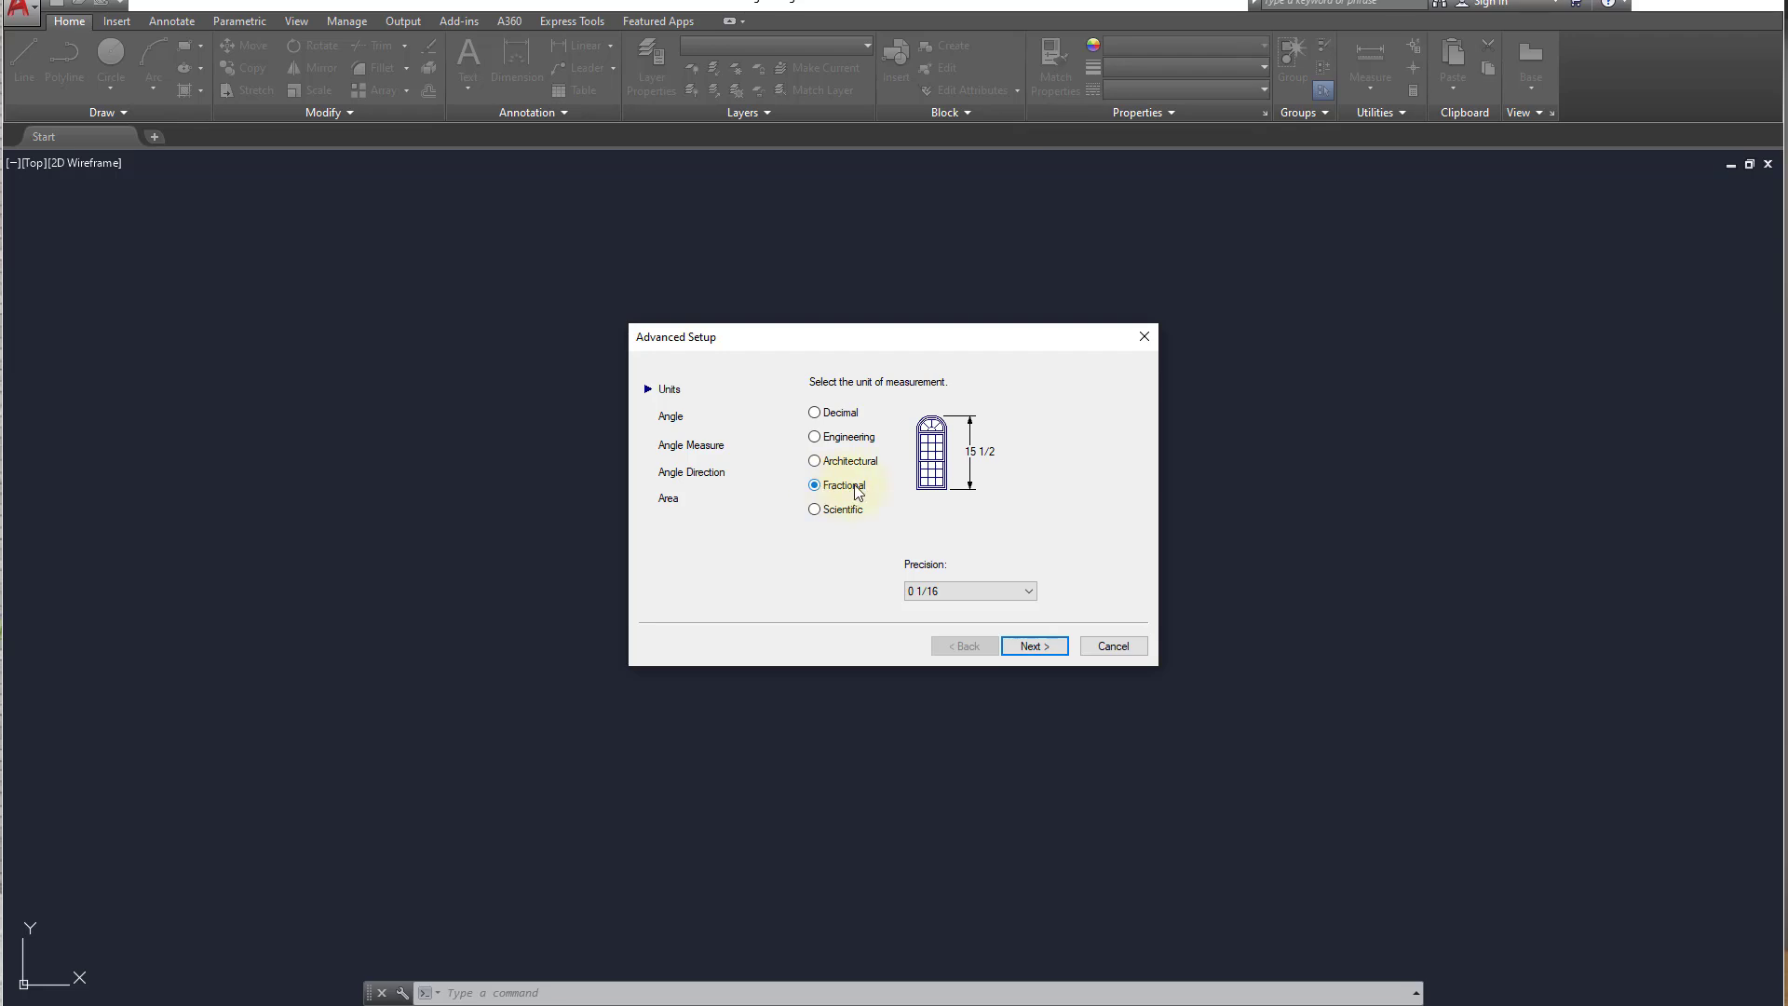
click(828, 513)
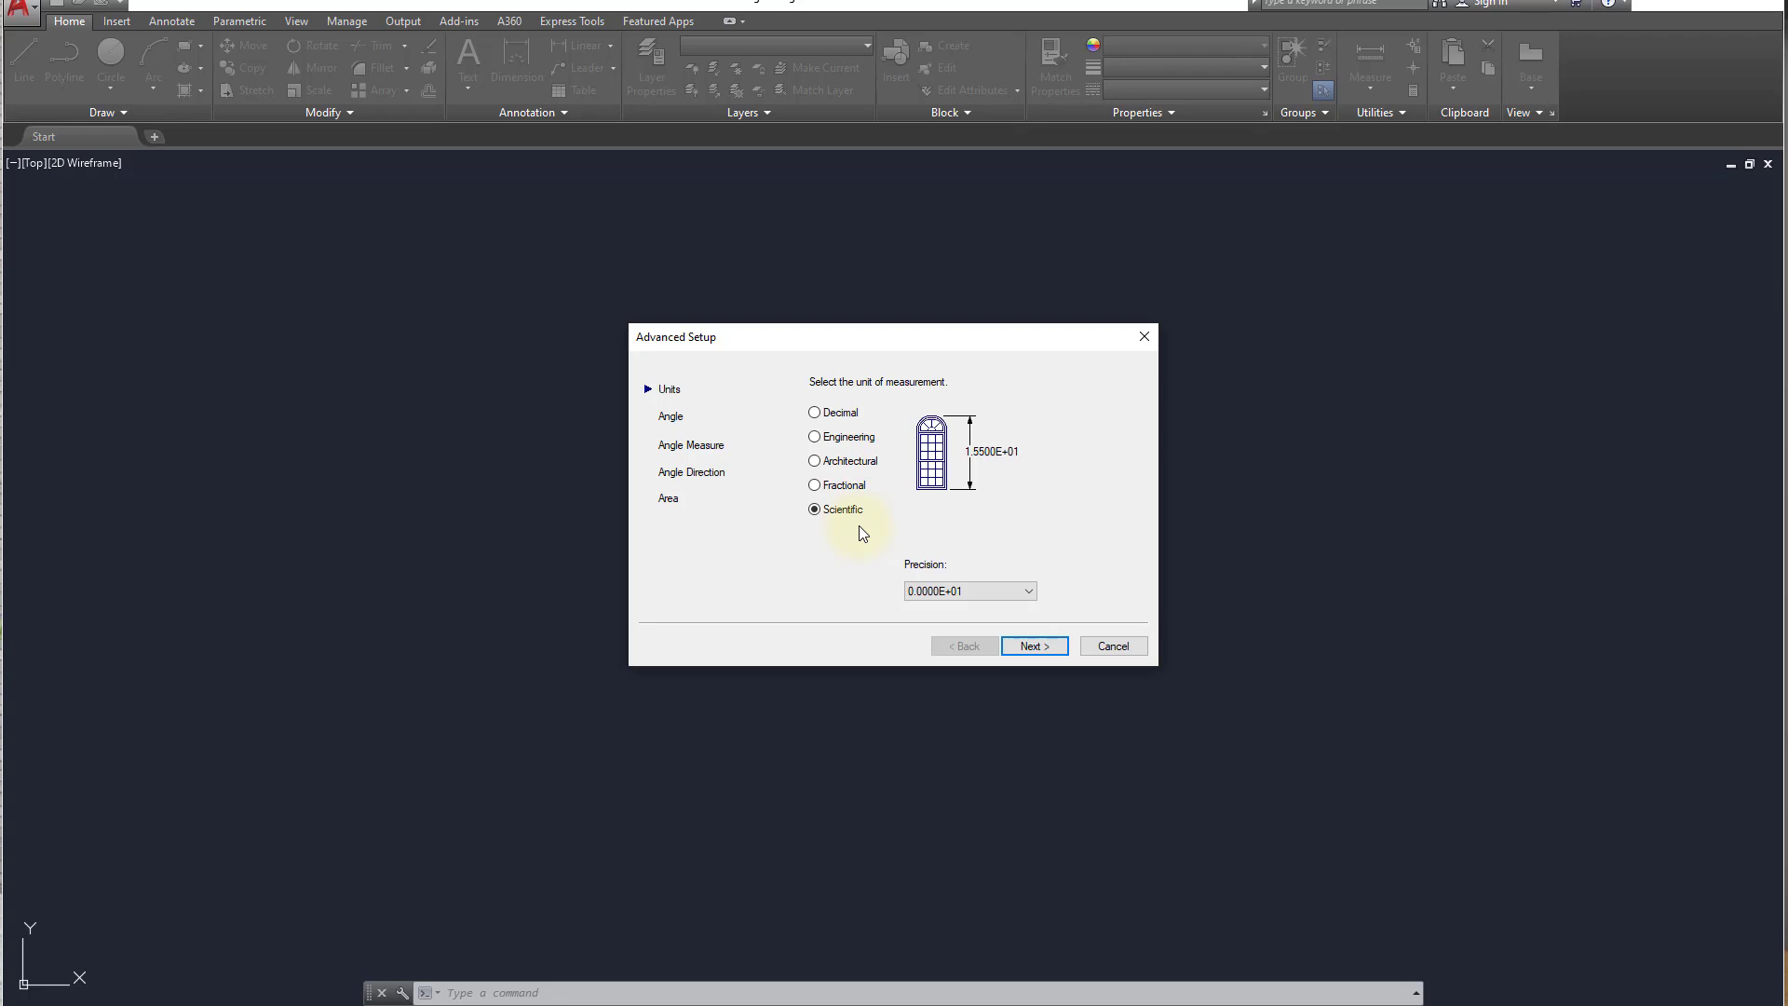
- Set the measurement units to Architectural with a precision of 0'-0 1/8" and continue to the angle settings
click(829, 463)
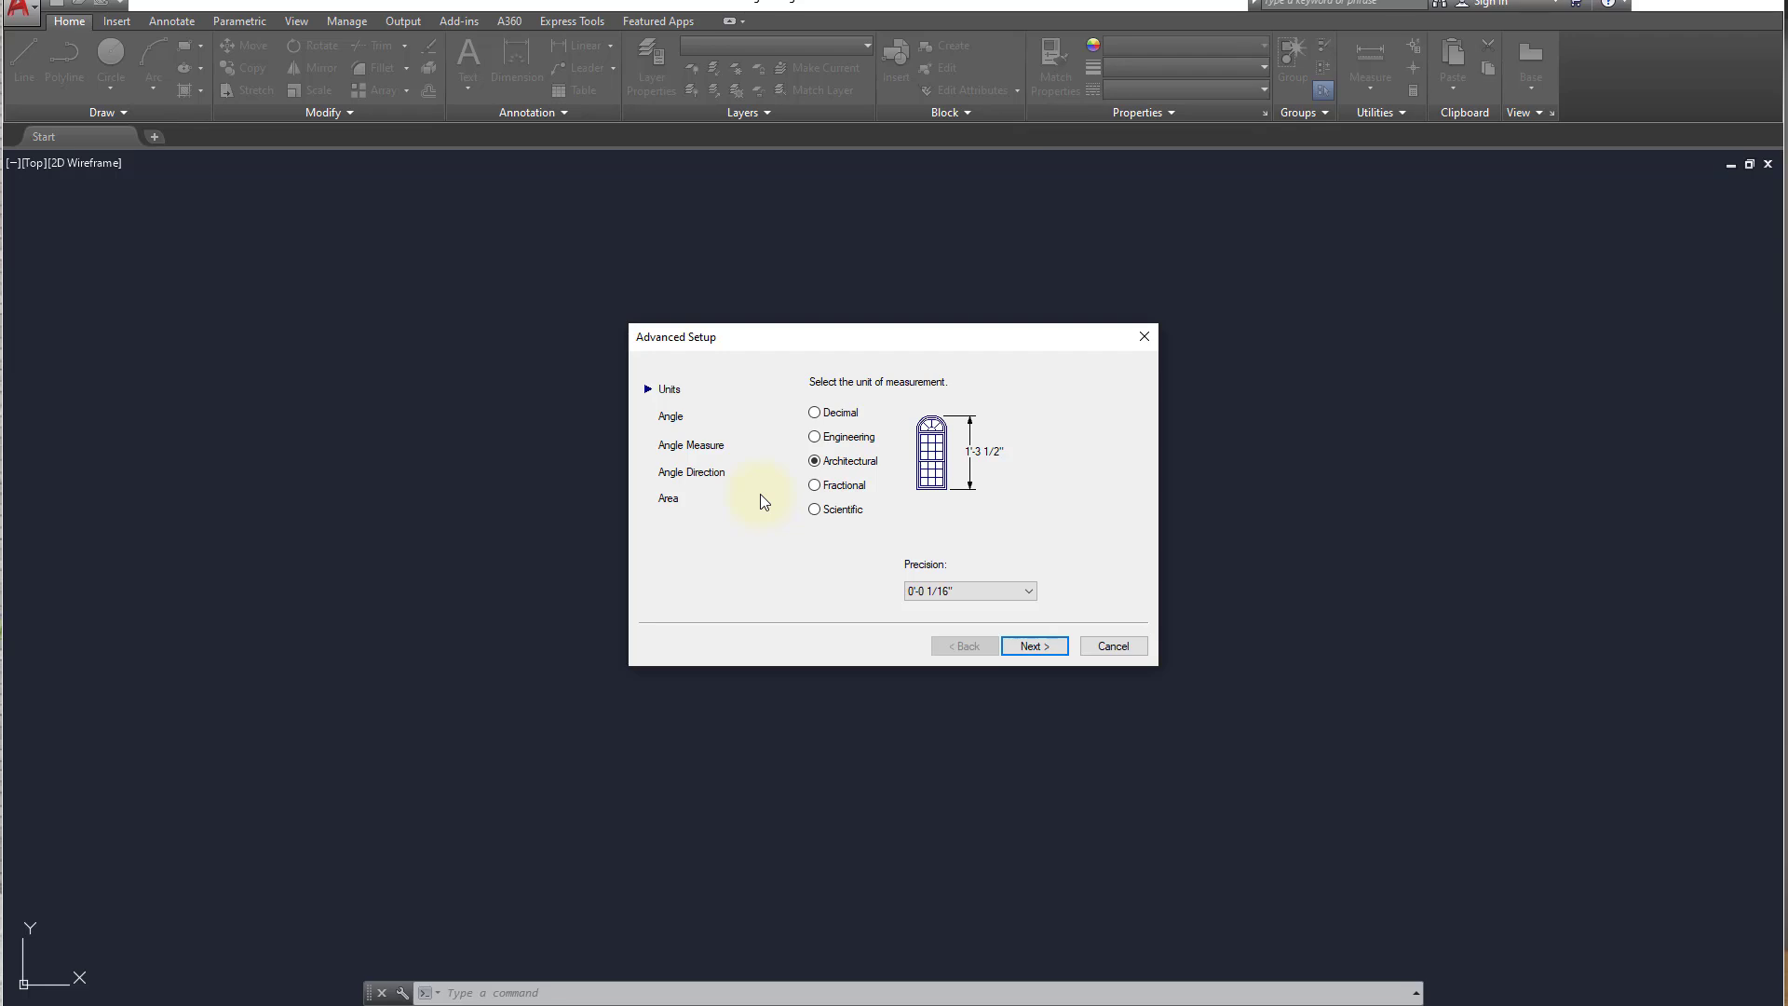
click(1032, 593)
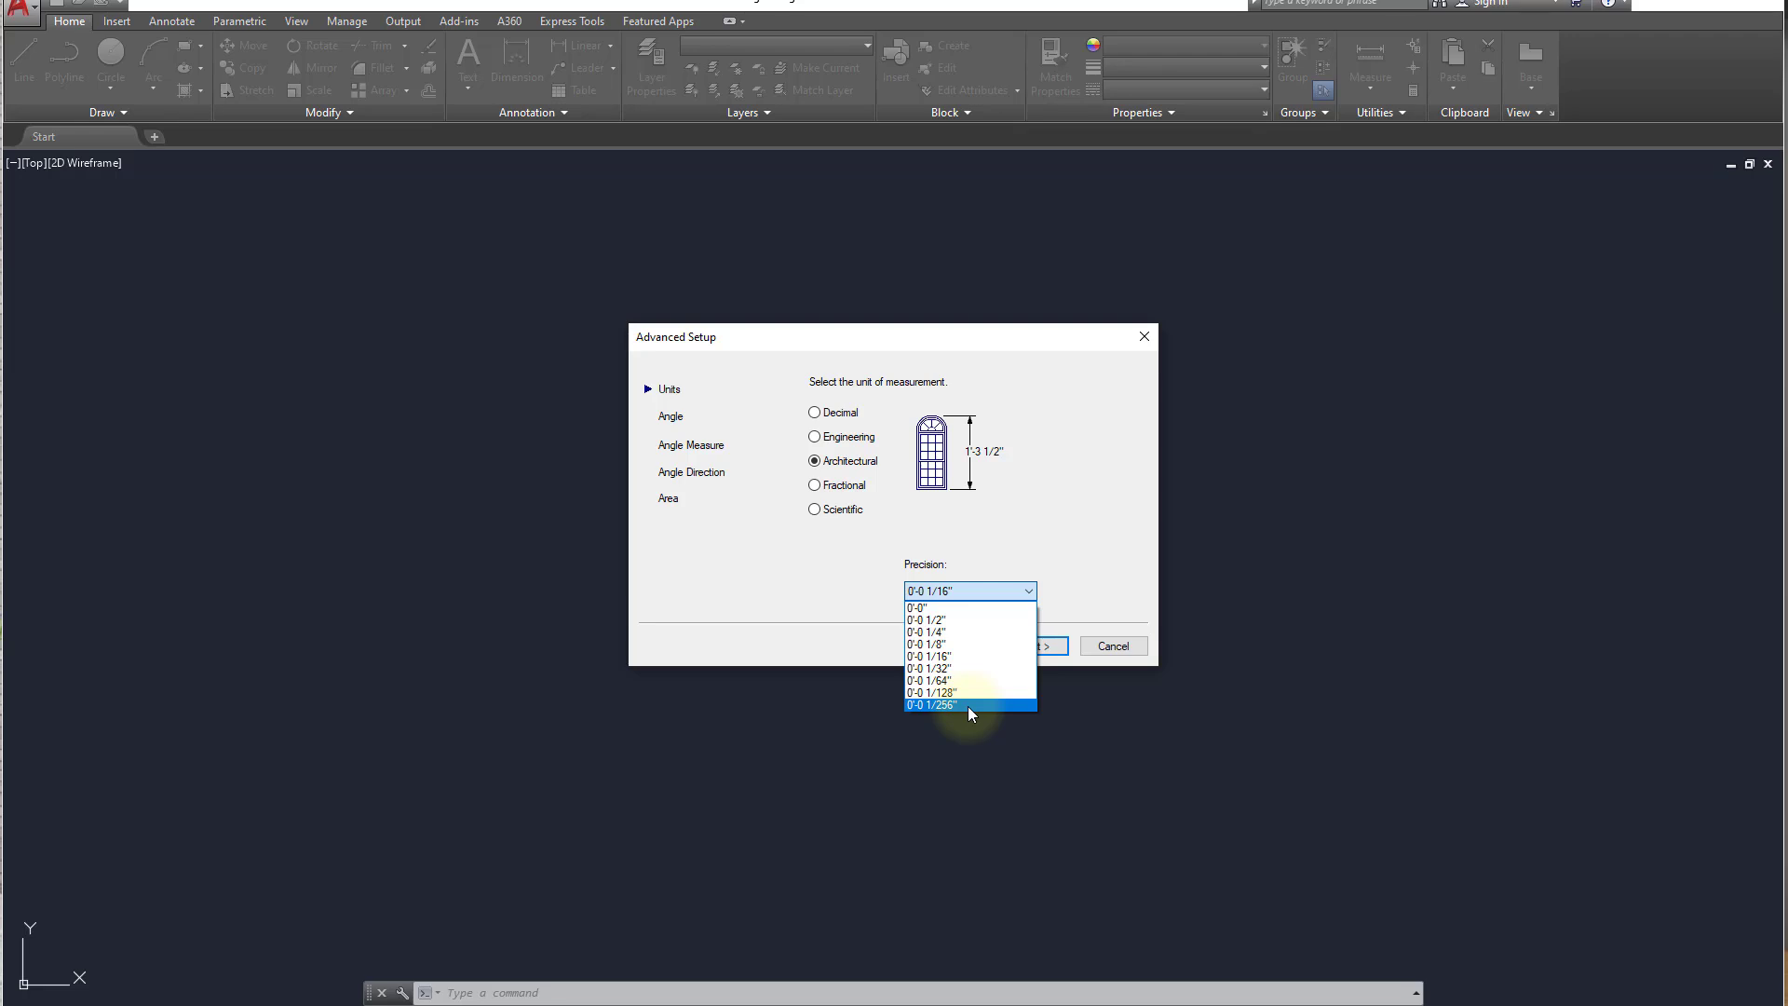
click(963, 645)
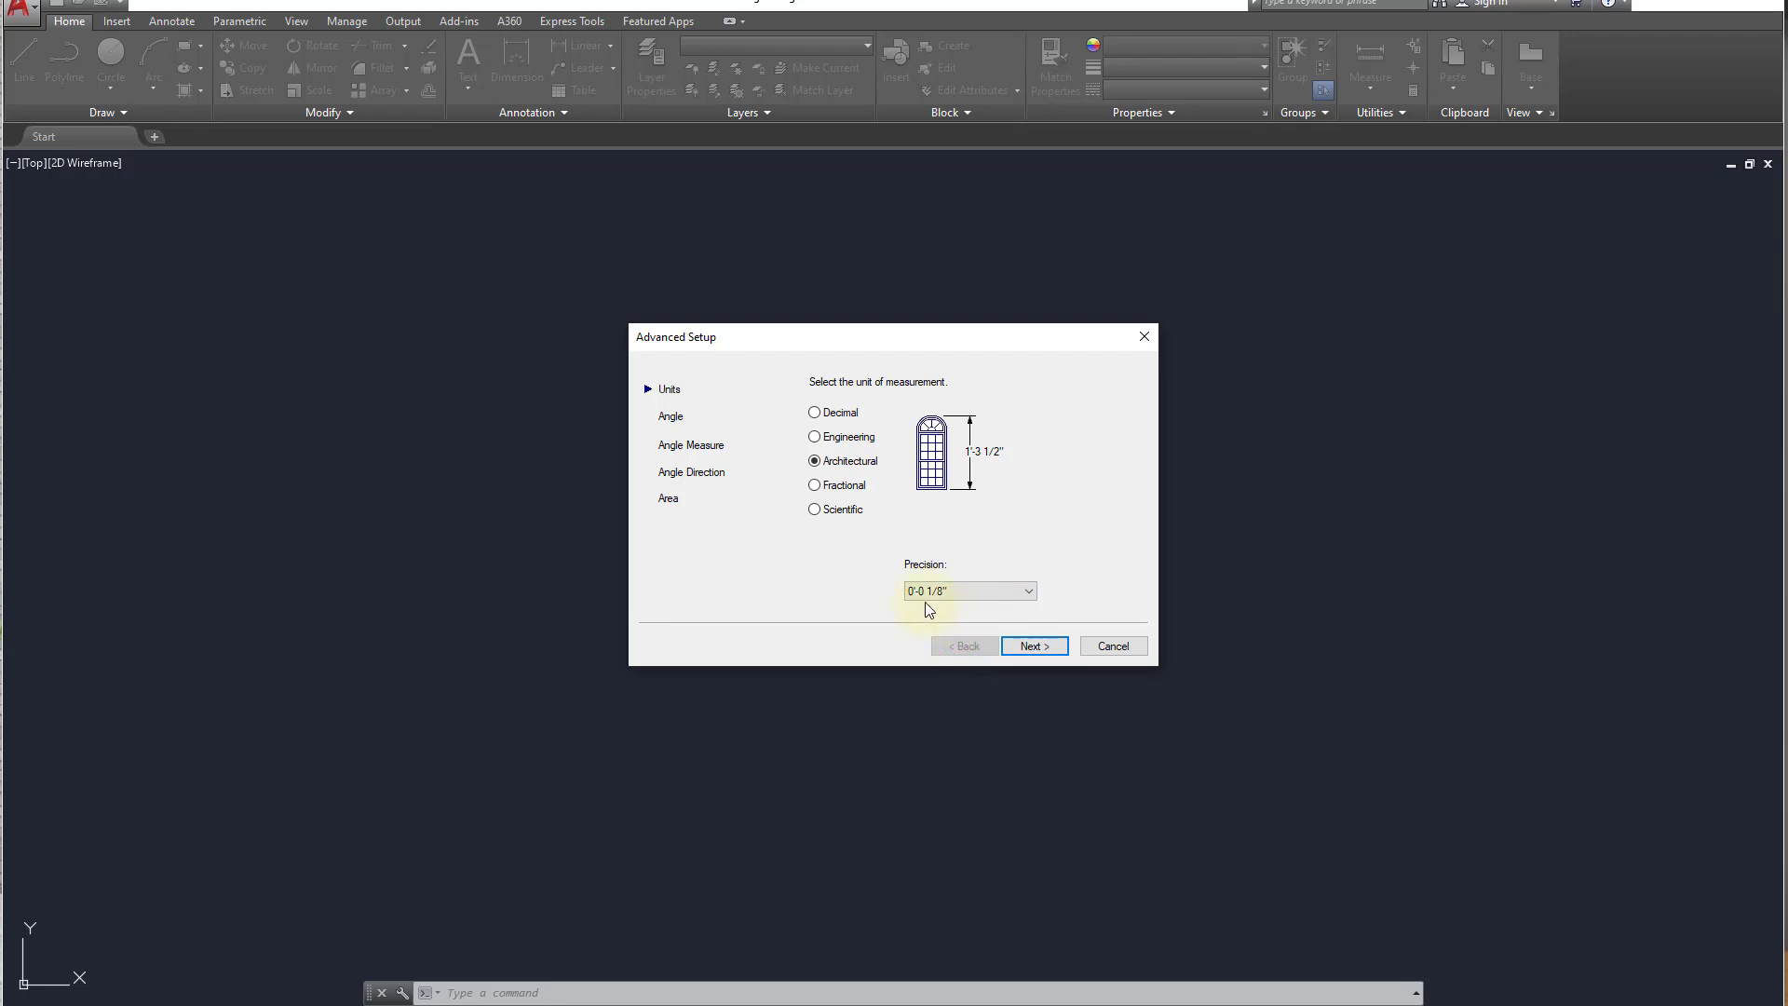
click(1059, 648)
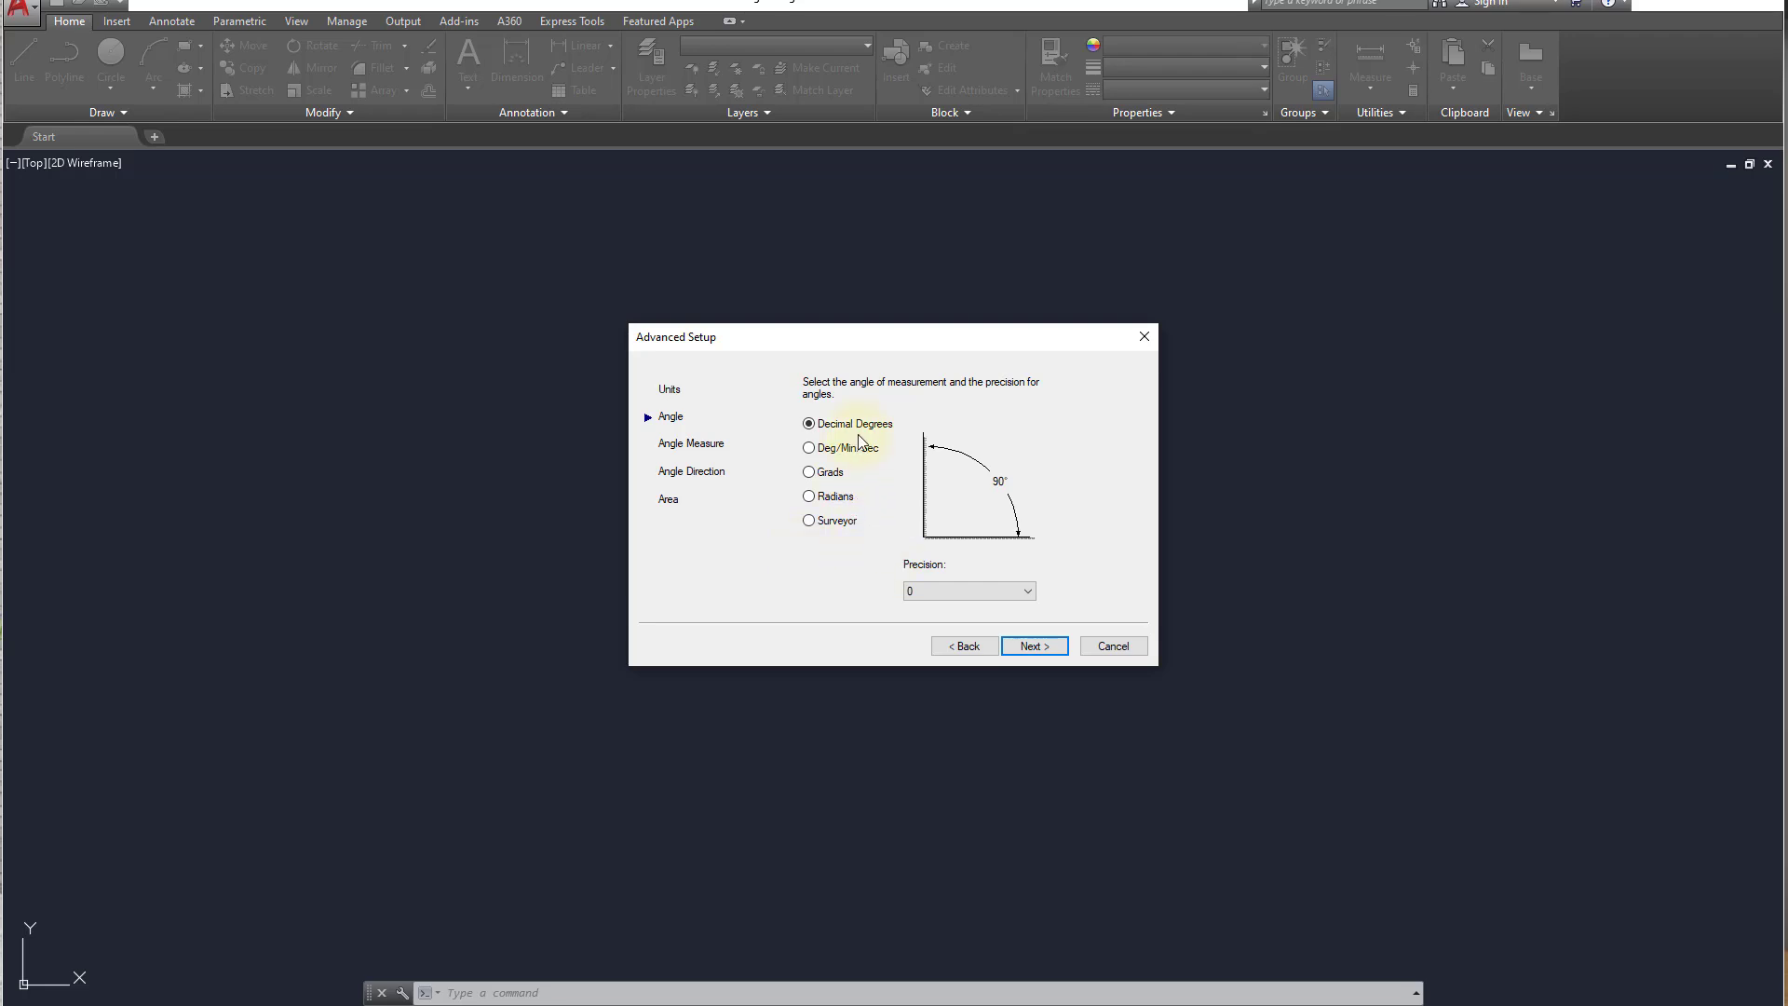
- Preview the Decimal Degrees, Deg/Min/Sec, Grads, Radians and Surveyor angle formats
click(829, 448)
click(826, 474)
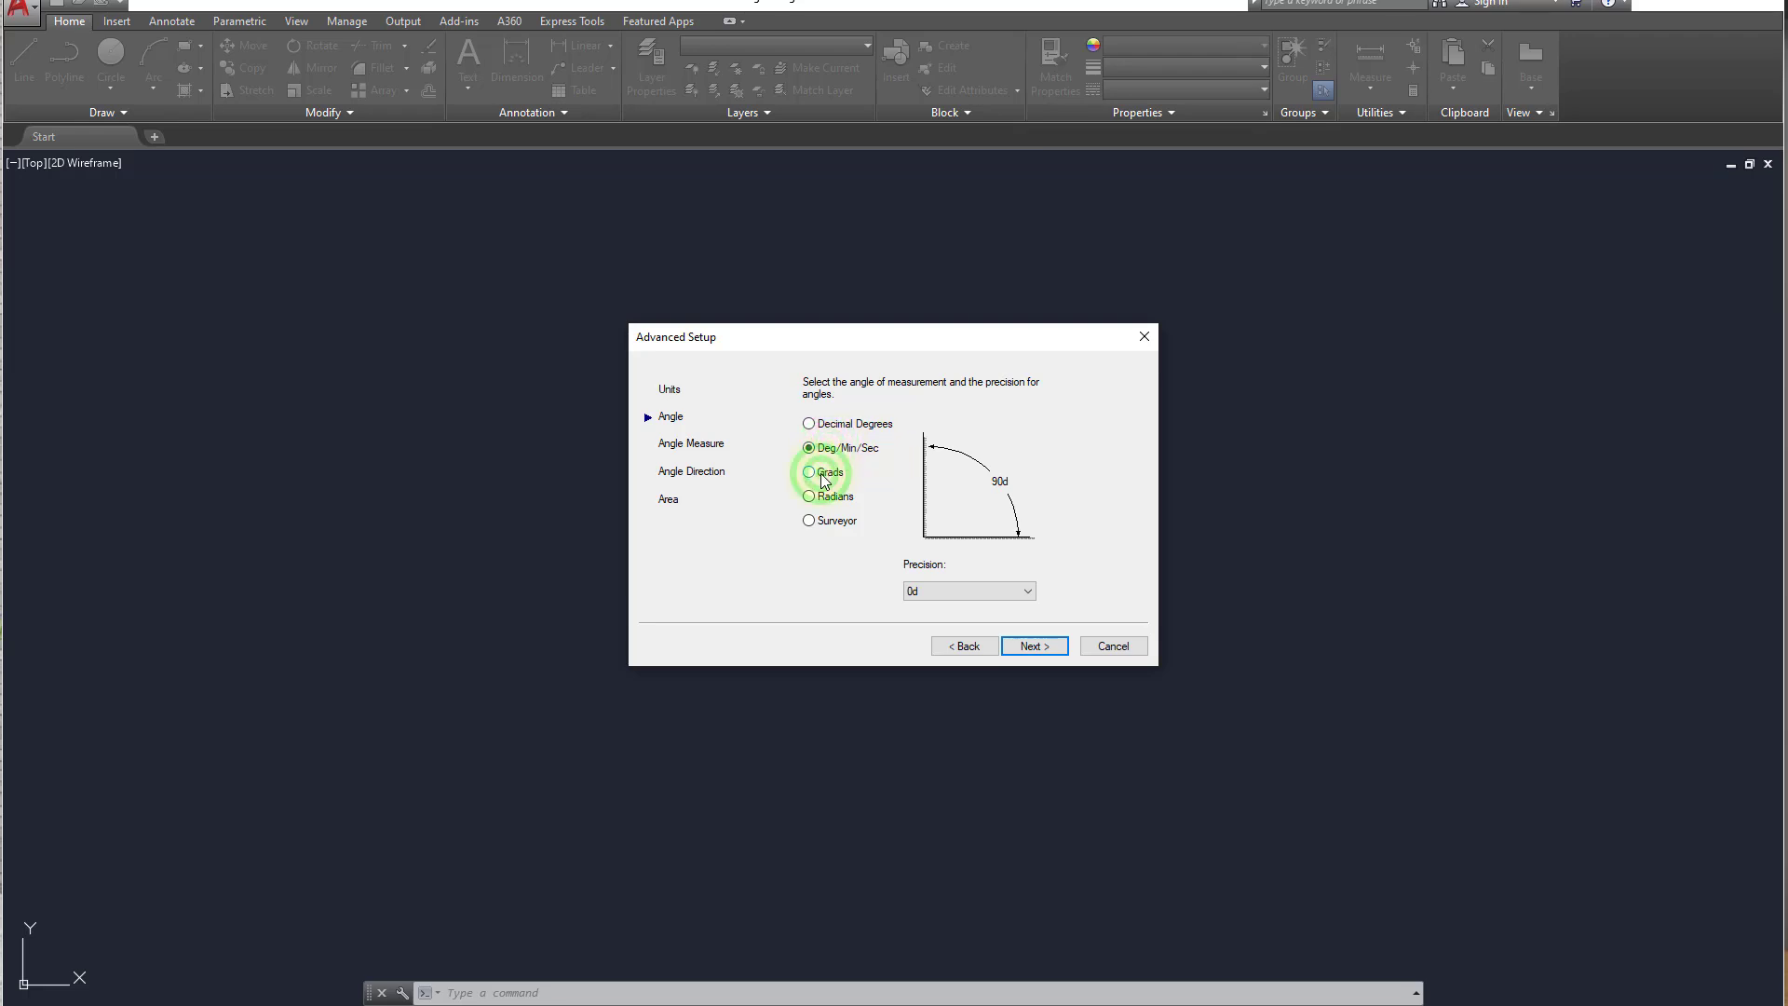
click(829, 498)
click(830, 527)
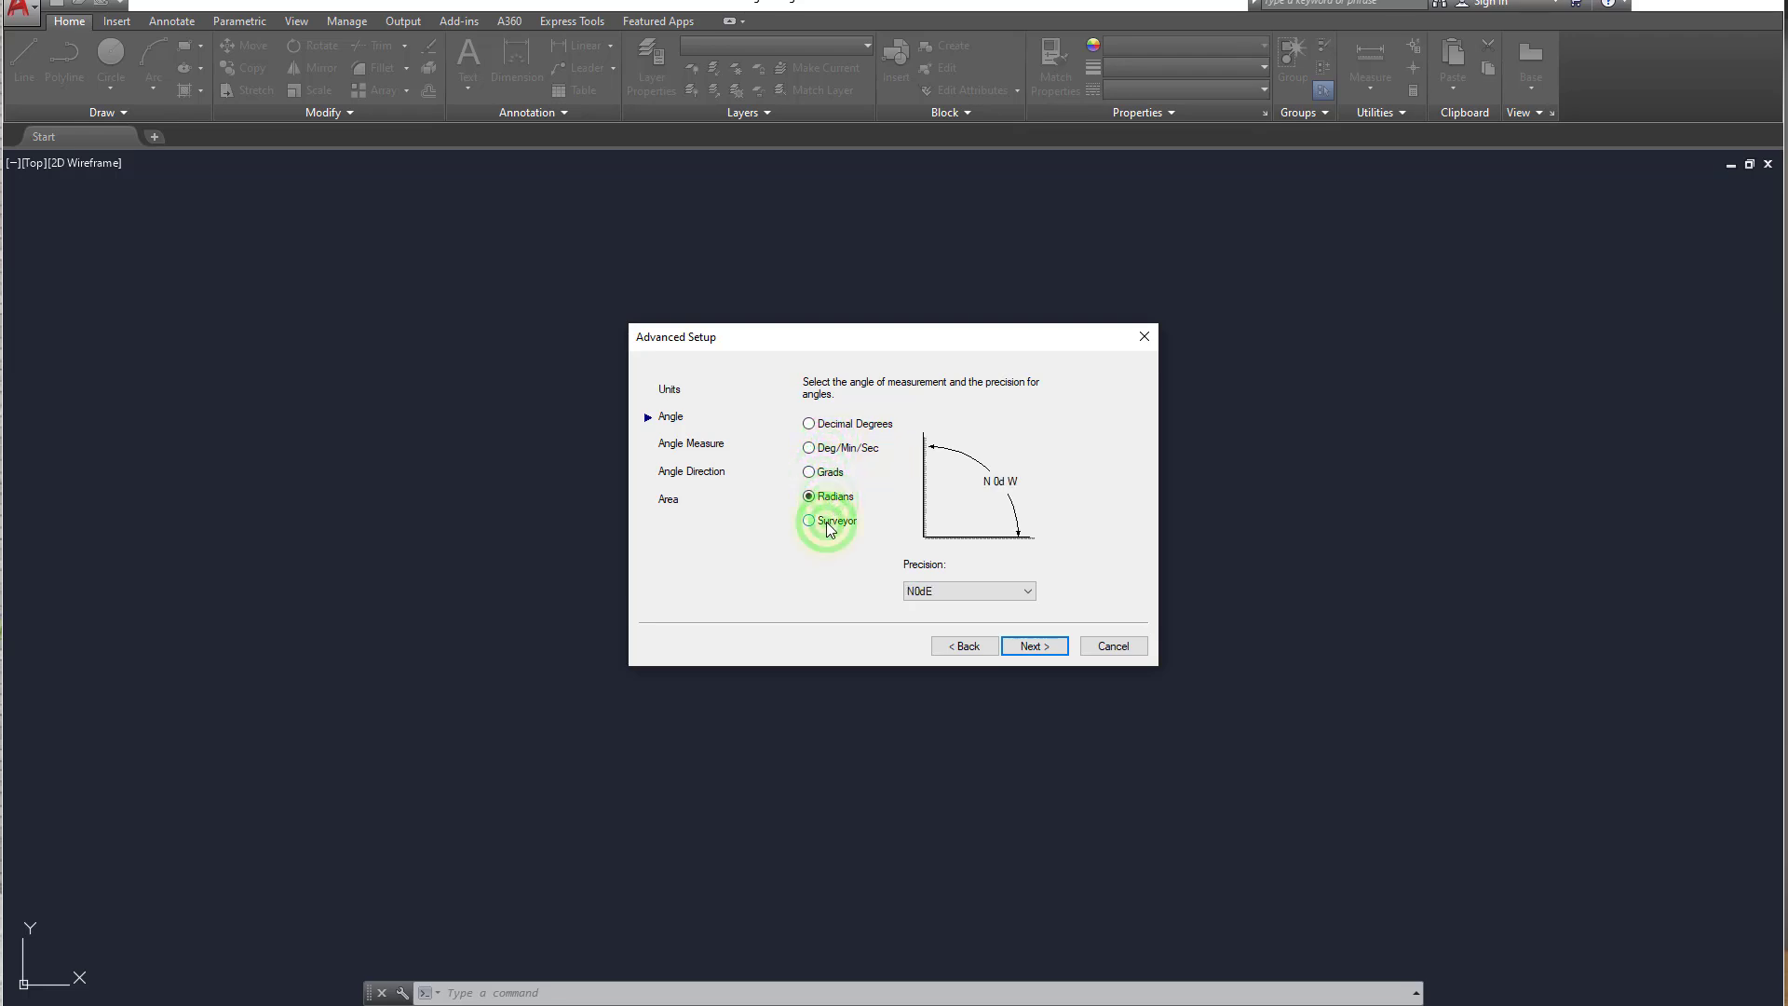
click(838, 431)
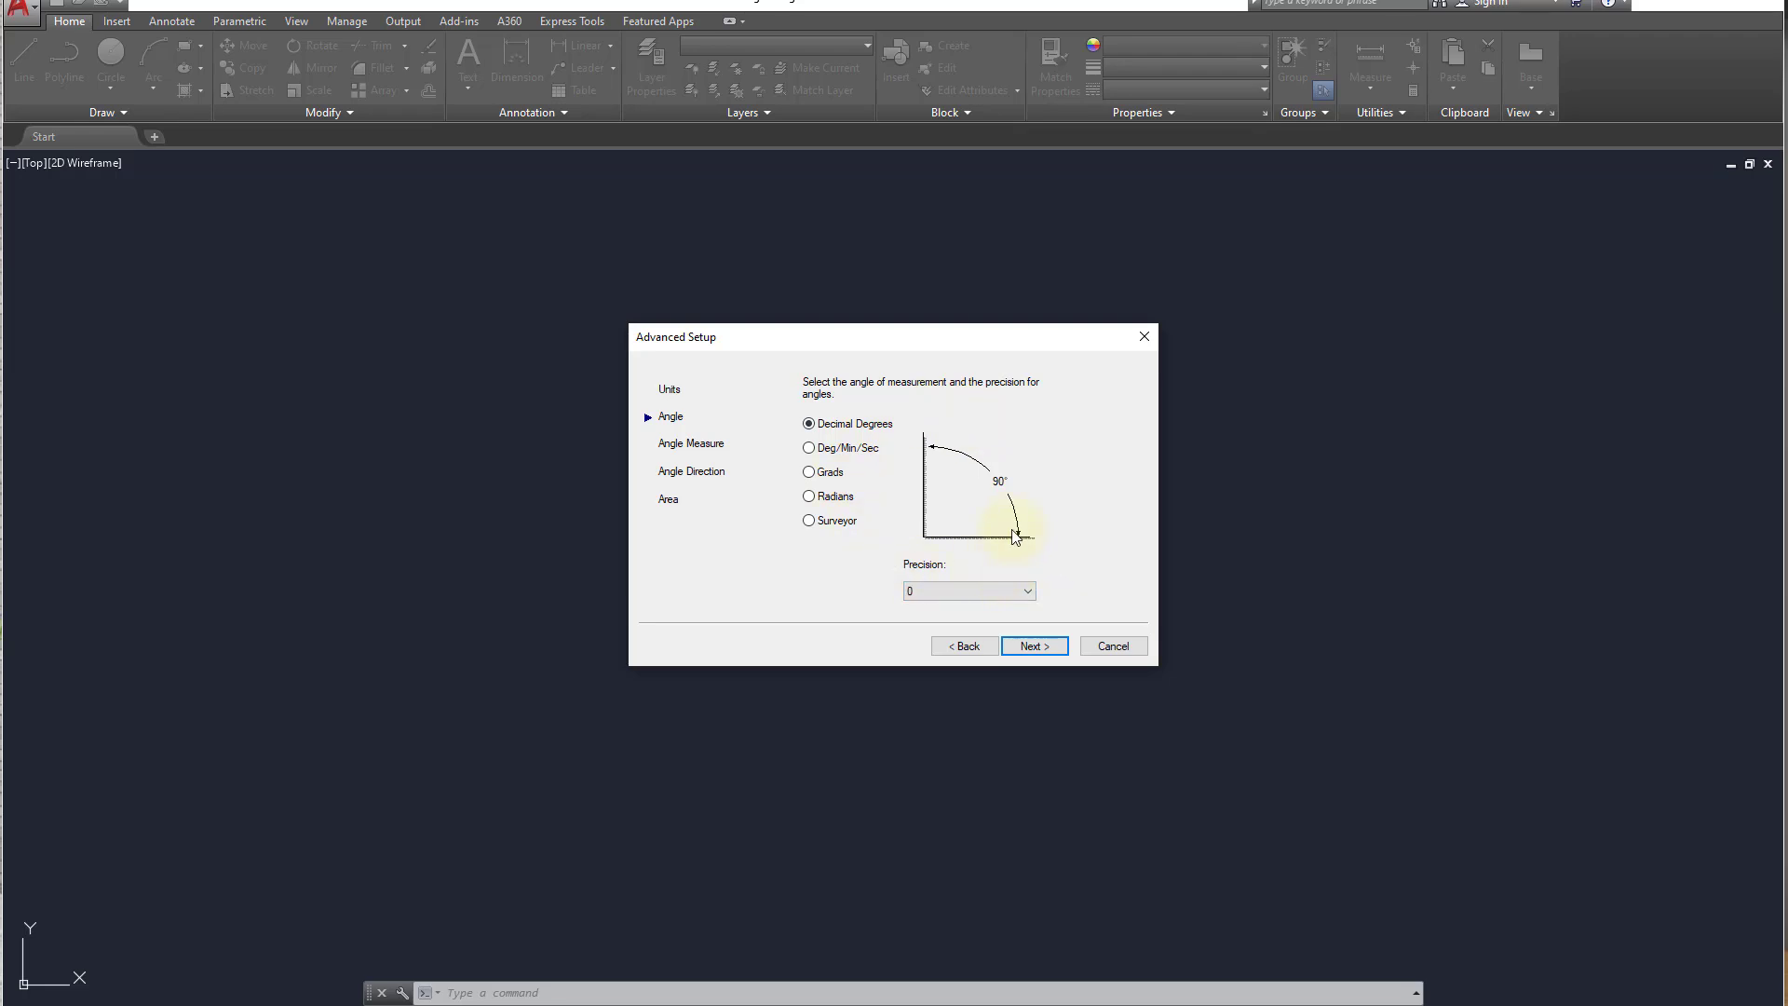
click(808, 449)
click(831, 427)
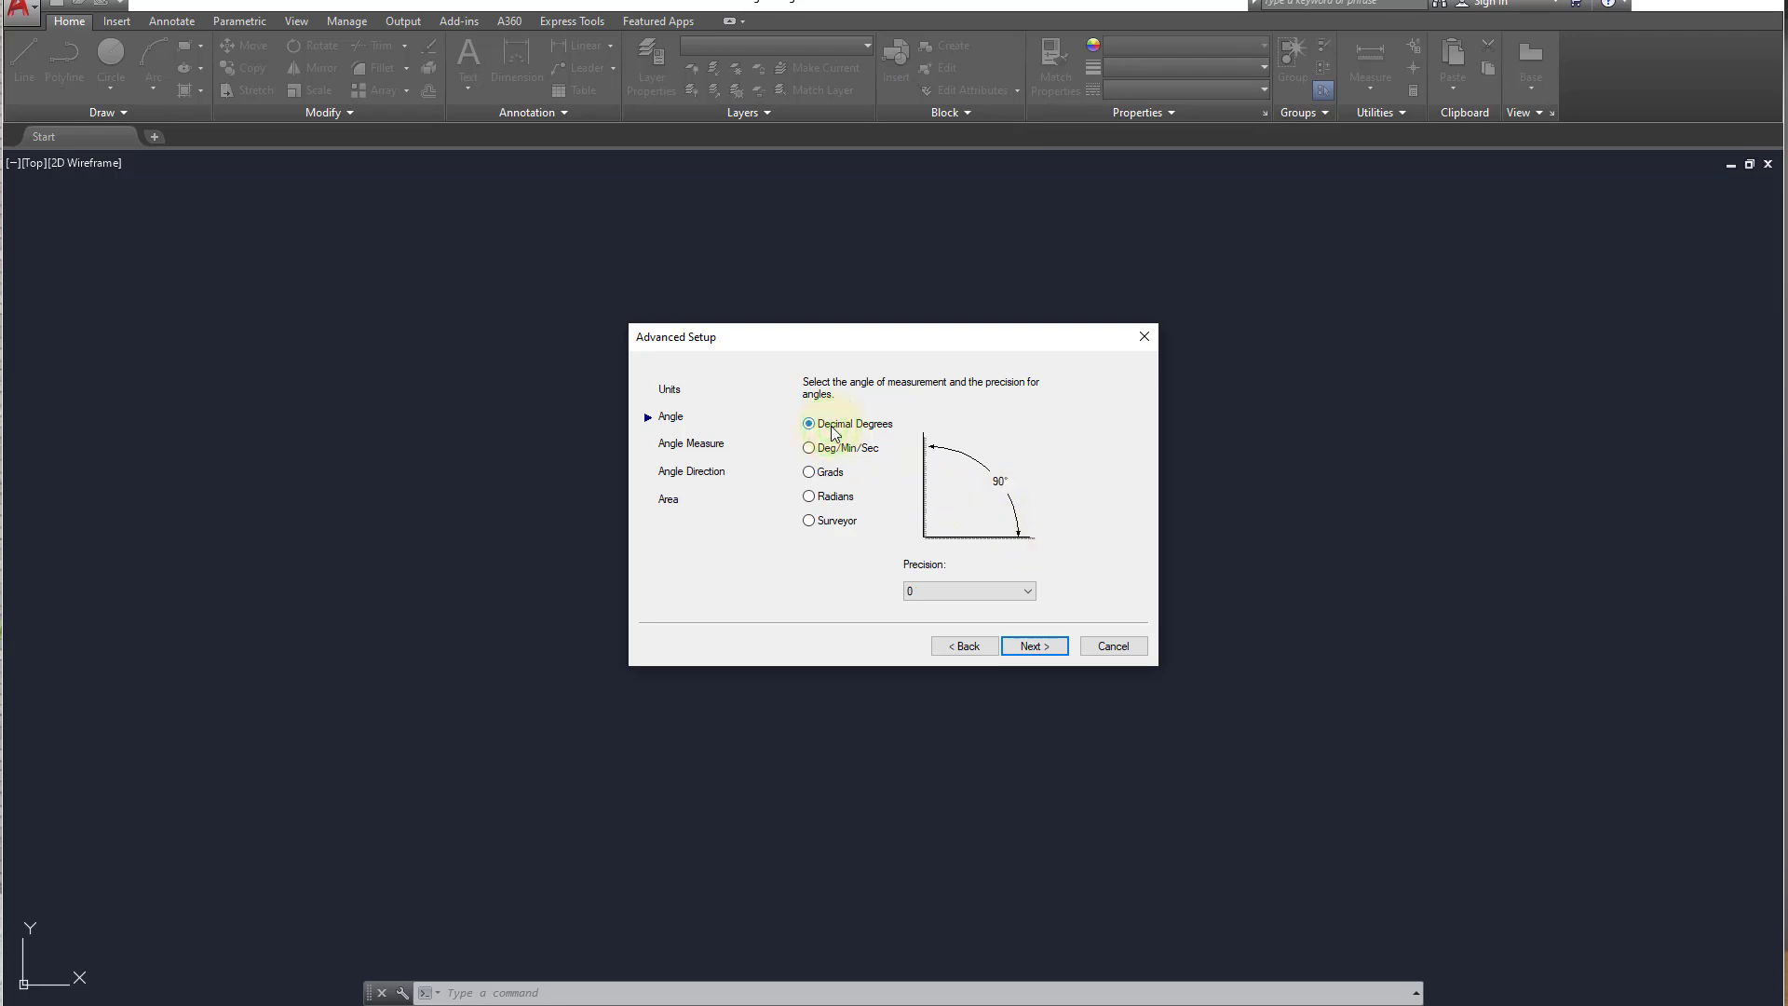
click(822, 479)
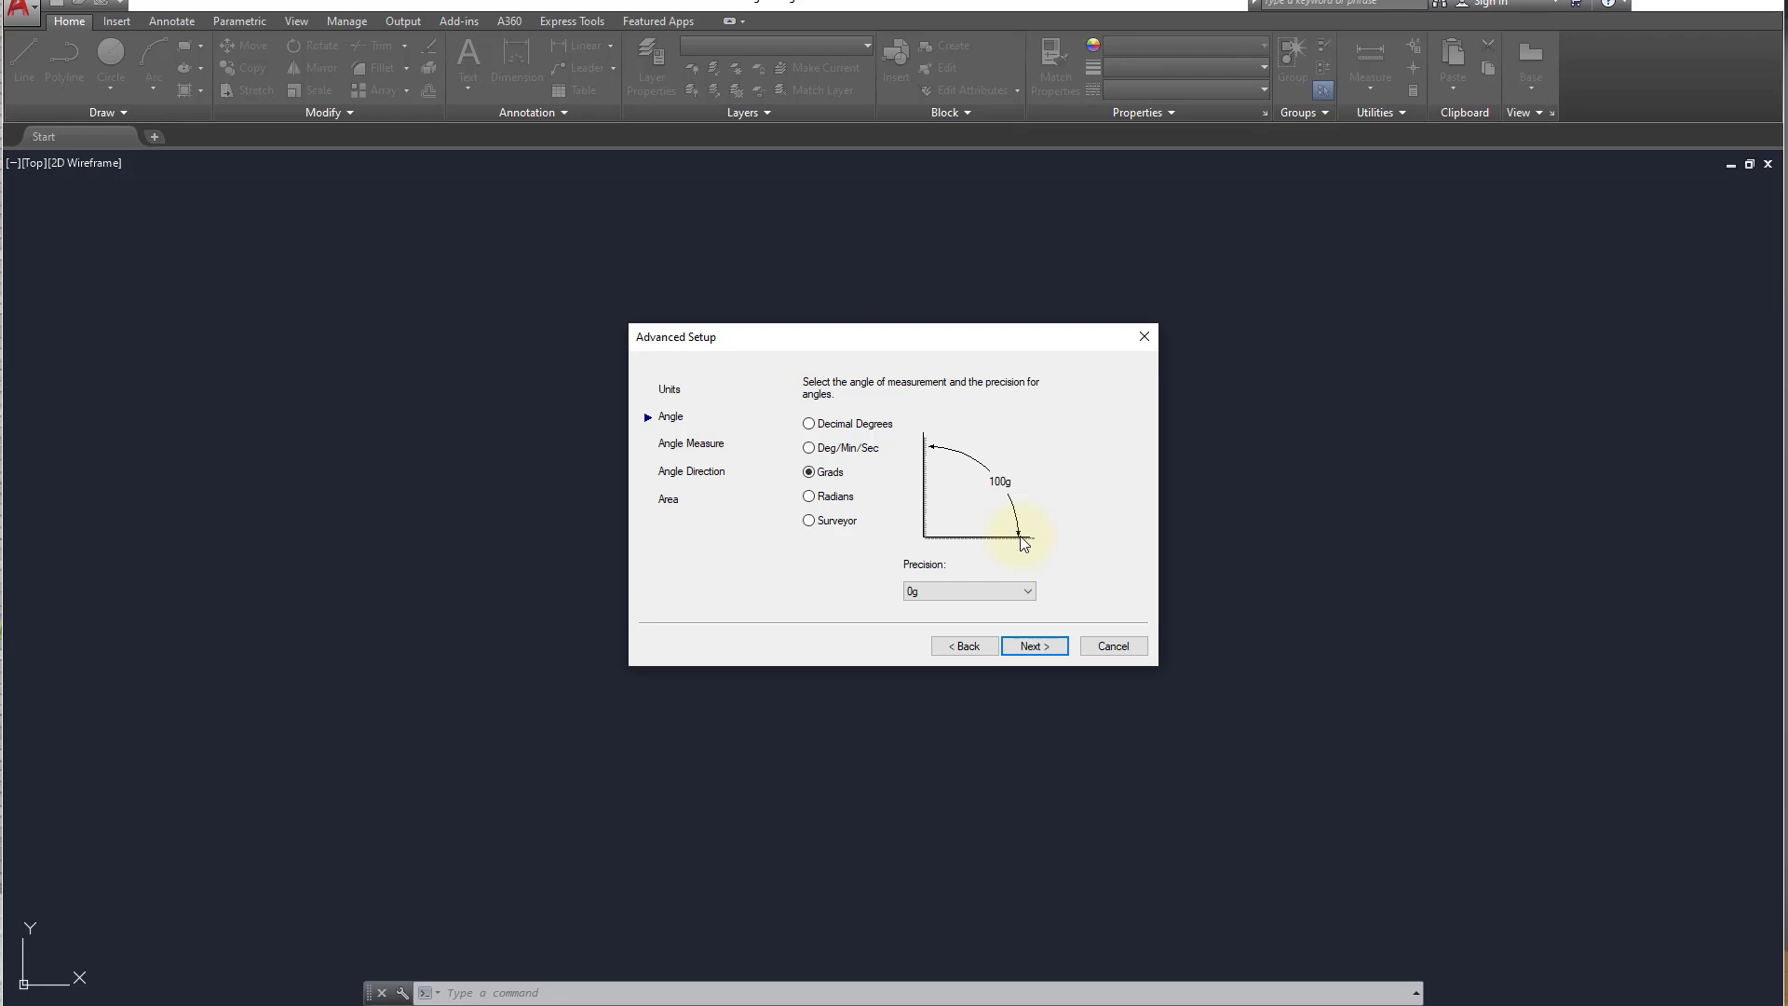
click(835, 499)
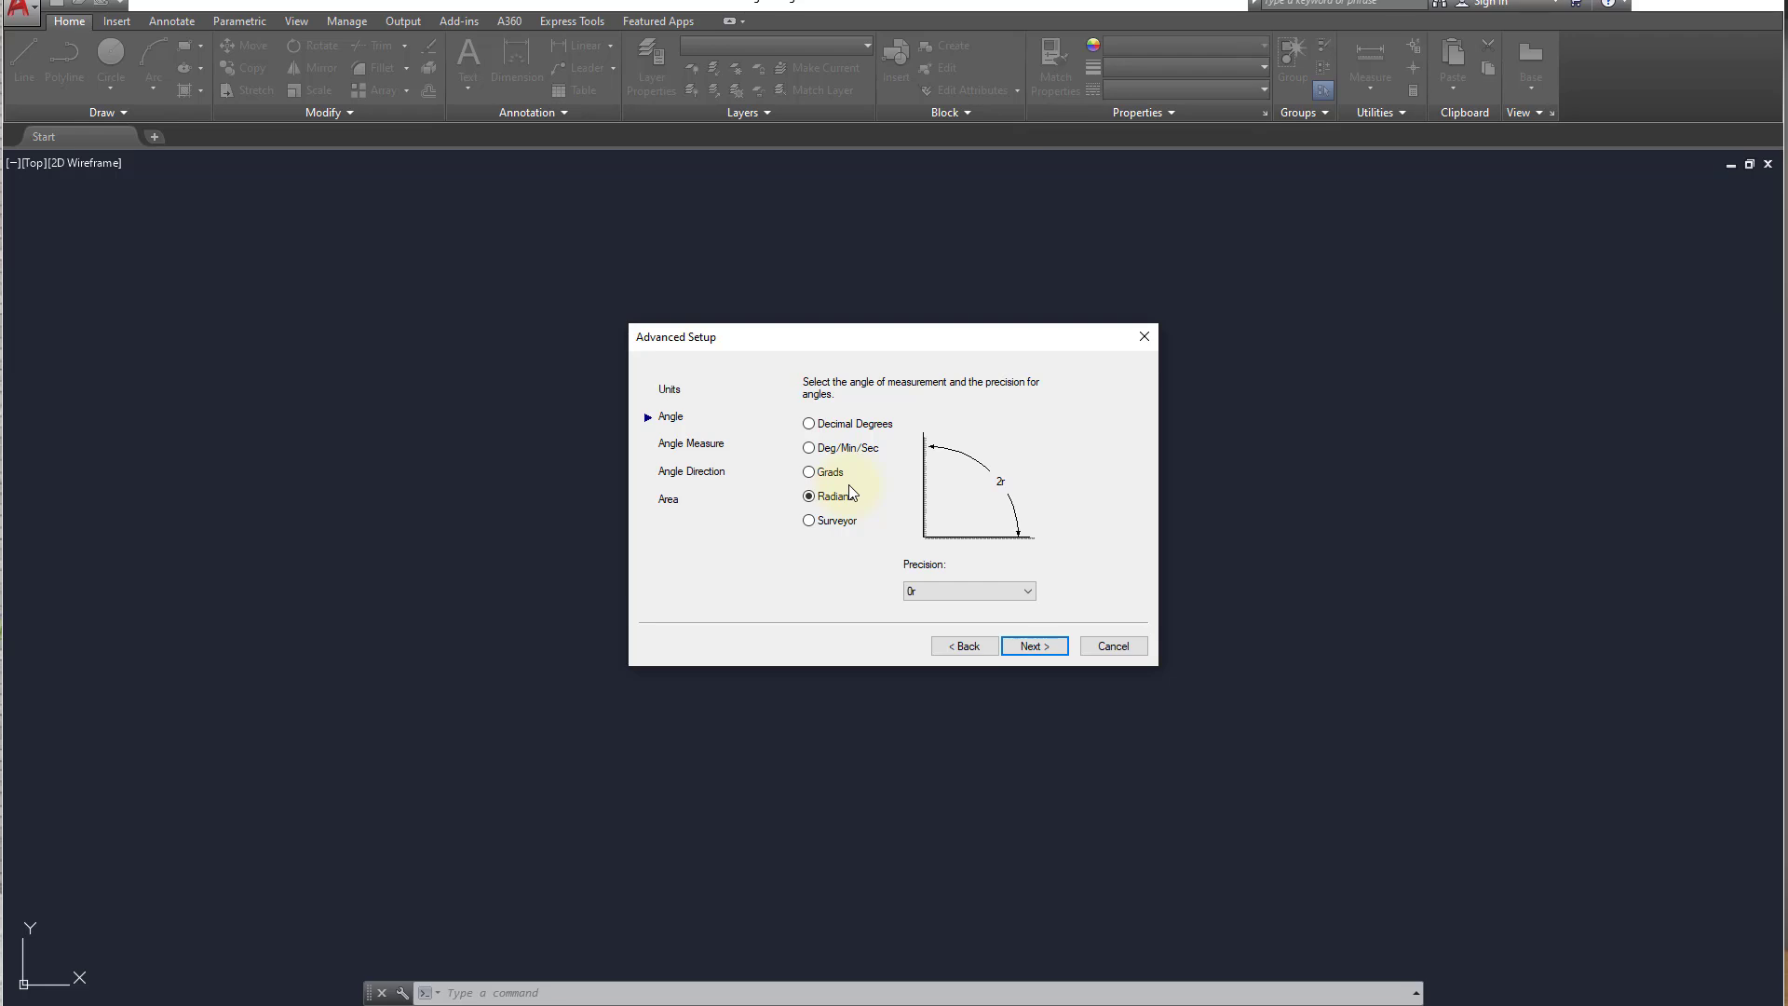
click(836, 523)
- Set the angle format to Decimal Degrees with a precision of 0 and continue to the angle measure settings
click(832, 426)
click(998, 596)
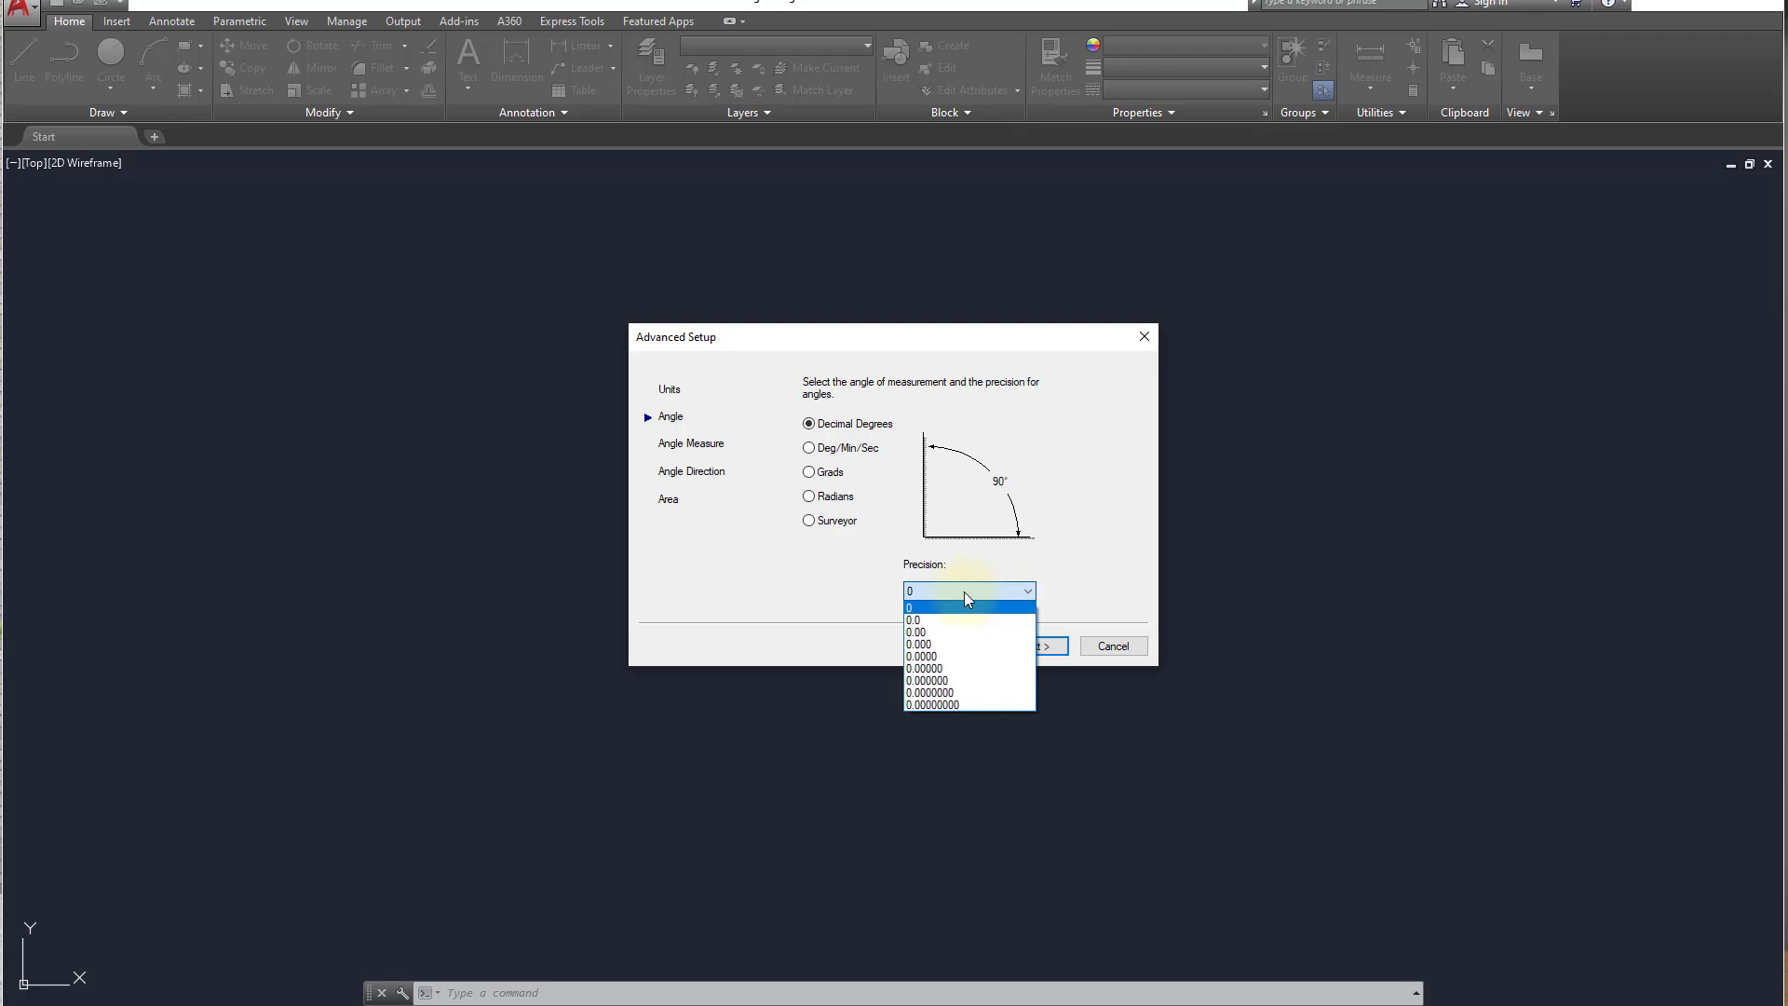
click(957, 608)
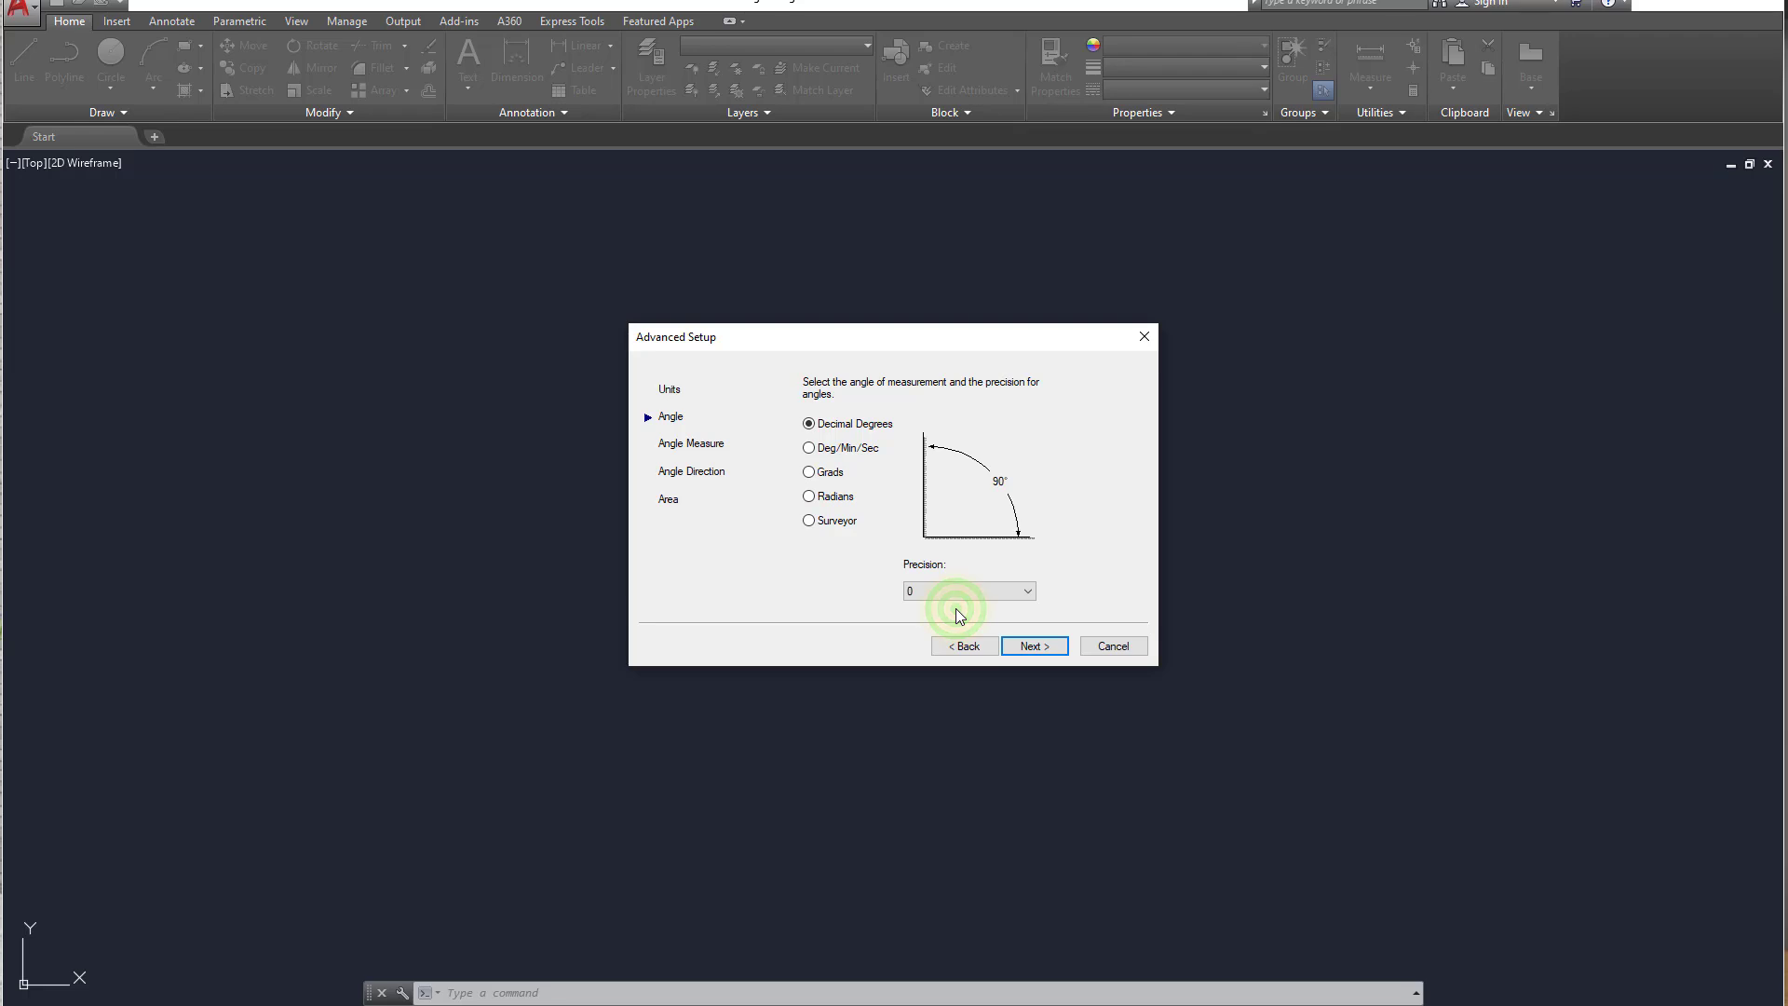
click(1028, 644)
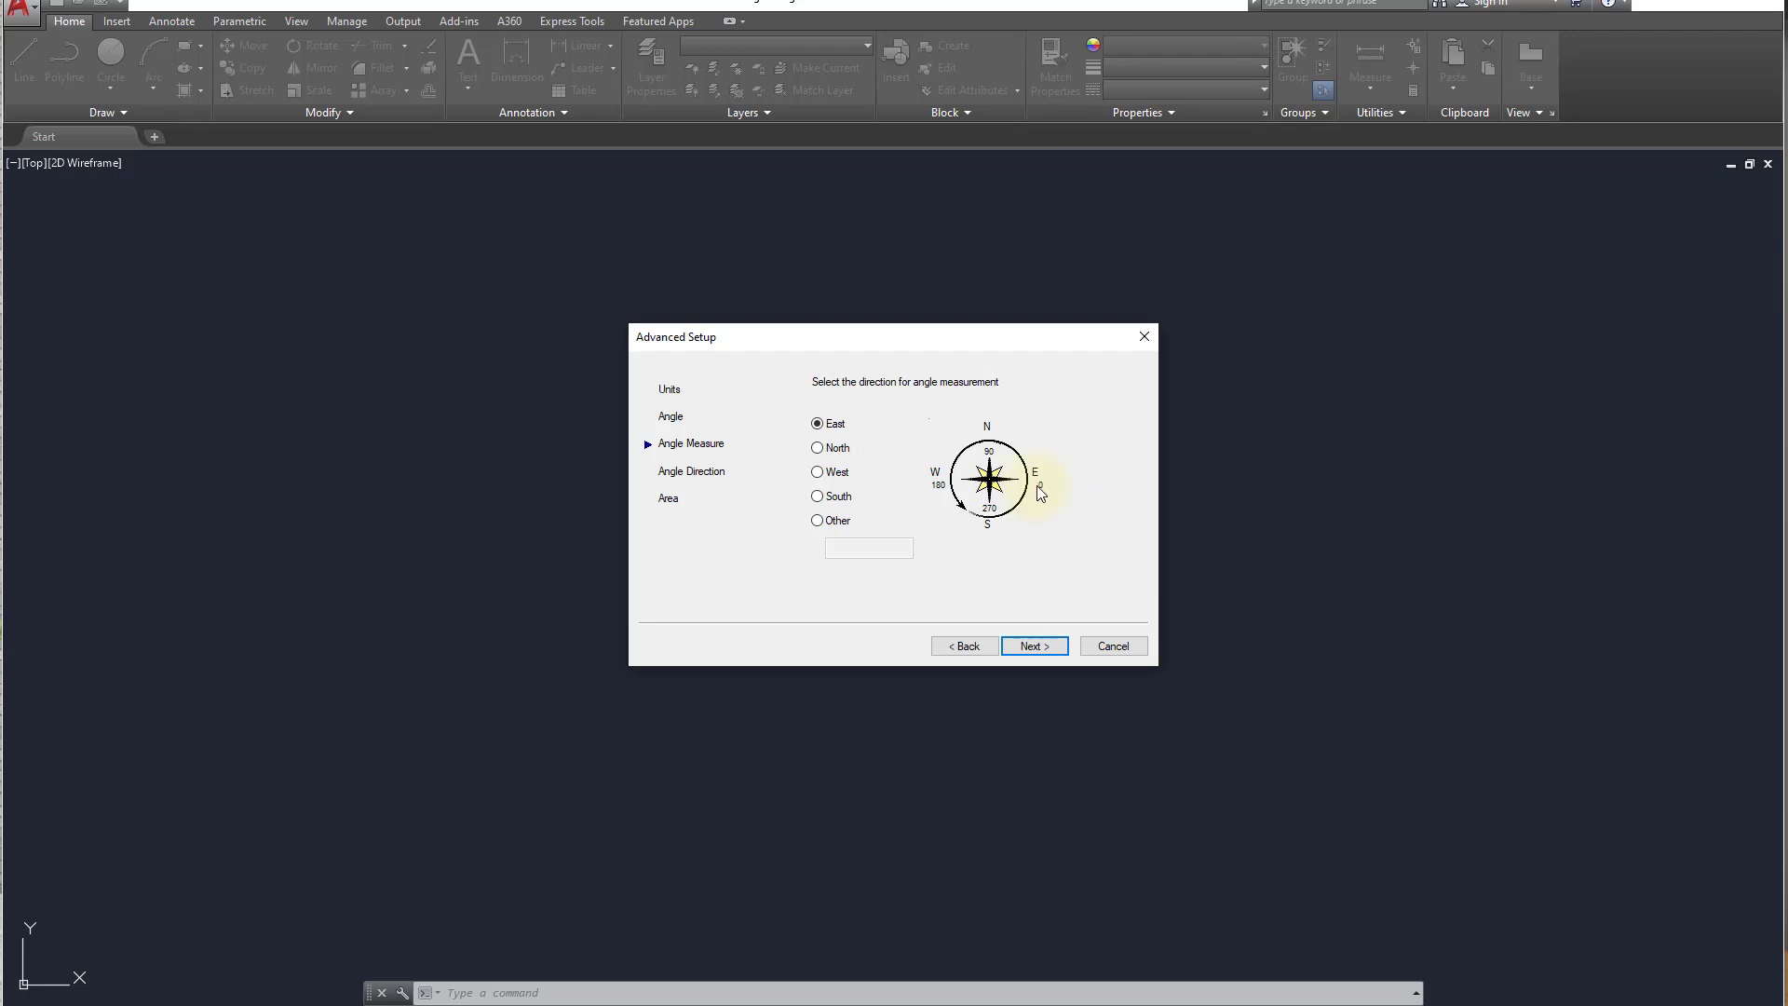
- Set the starting direction for angle measurement to East and the angle orientation to Counter-Clockwise
click(828, 447)
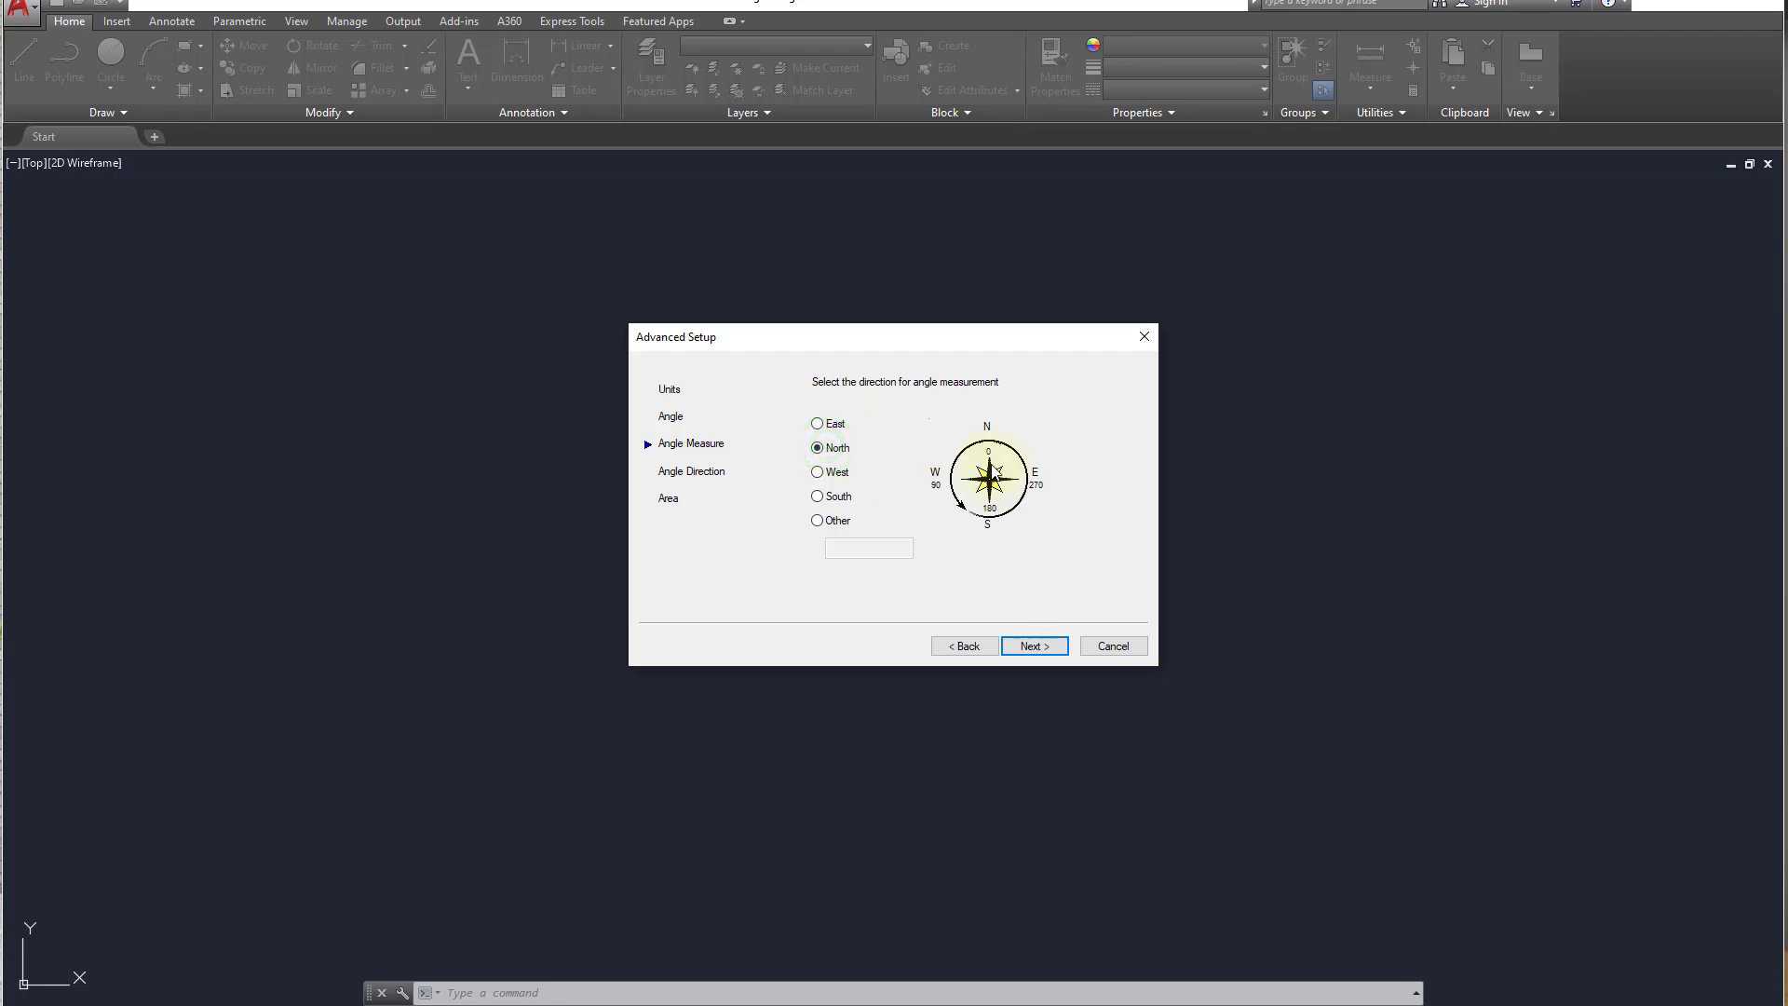
click(838, 497)
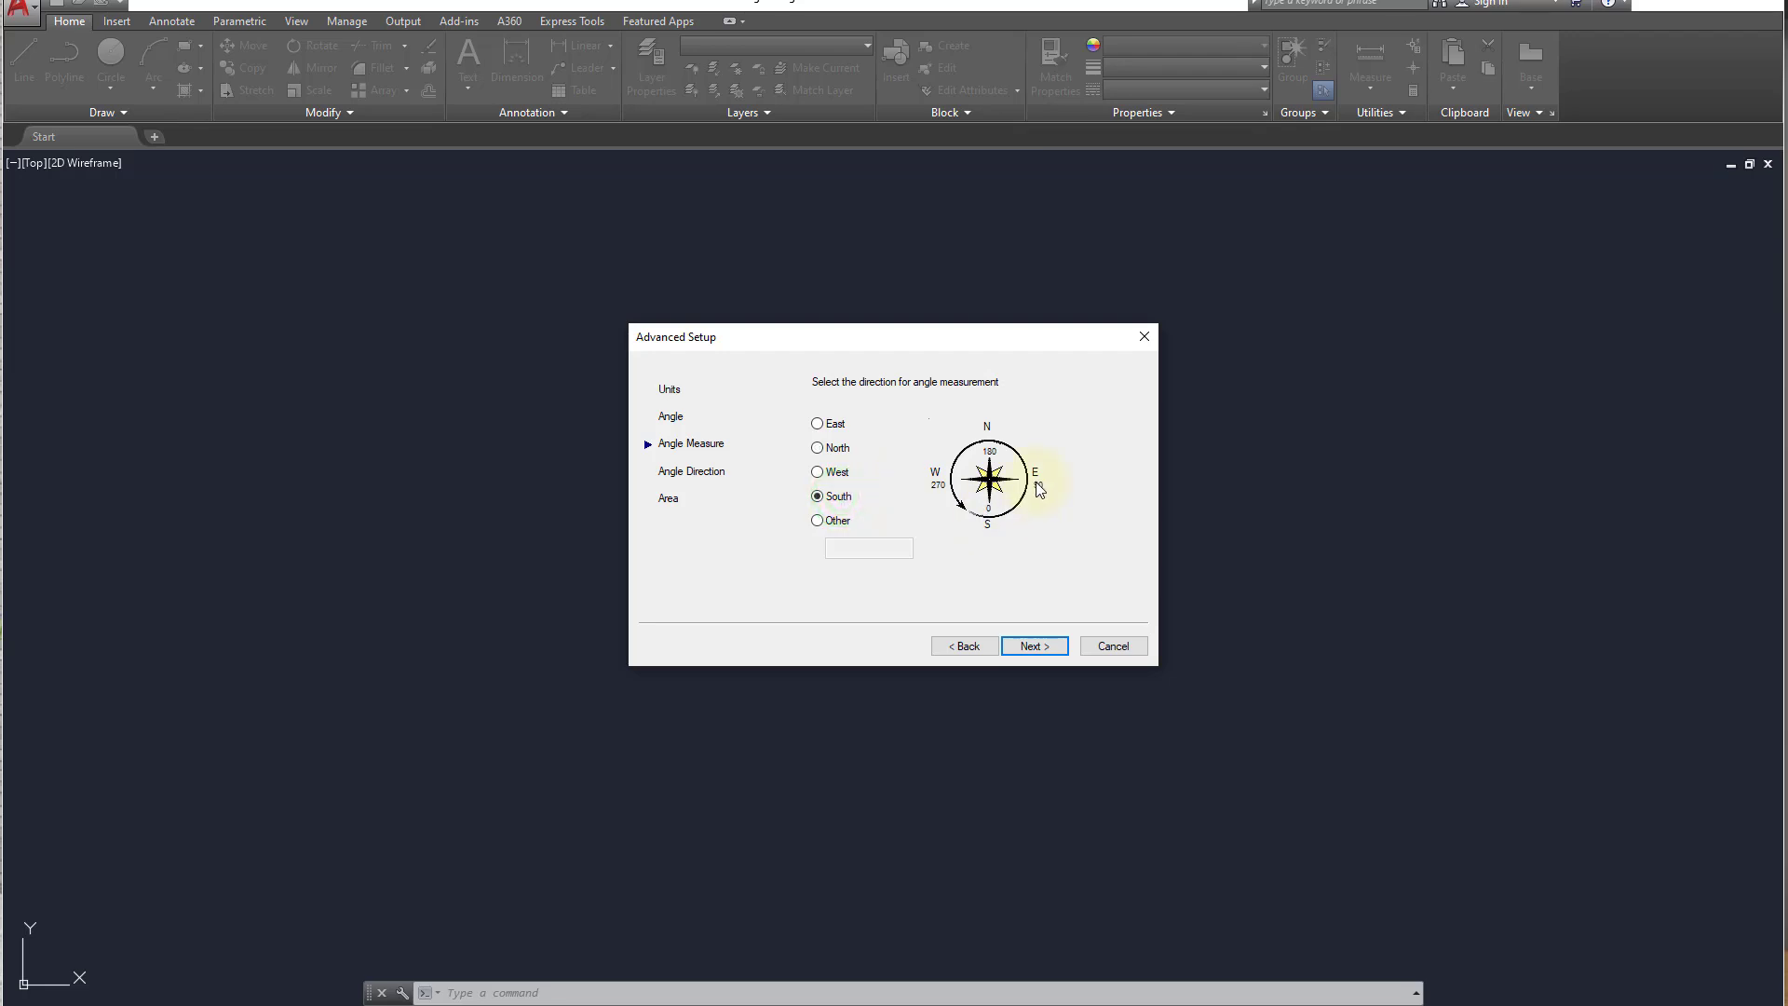
click(829, 424)
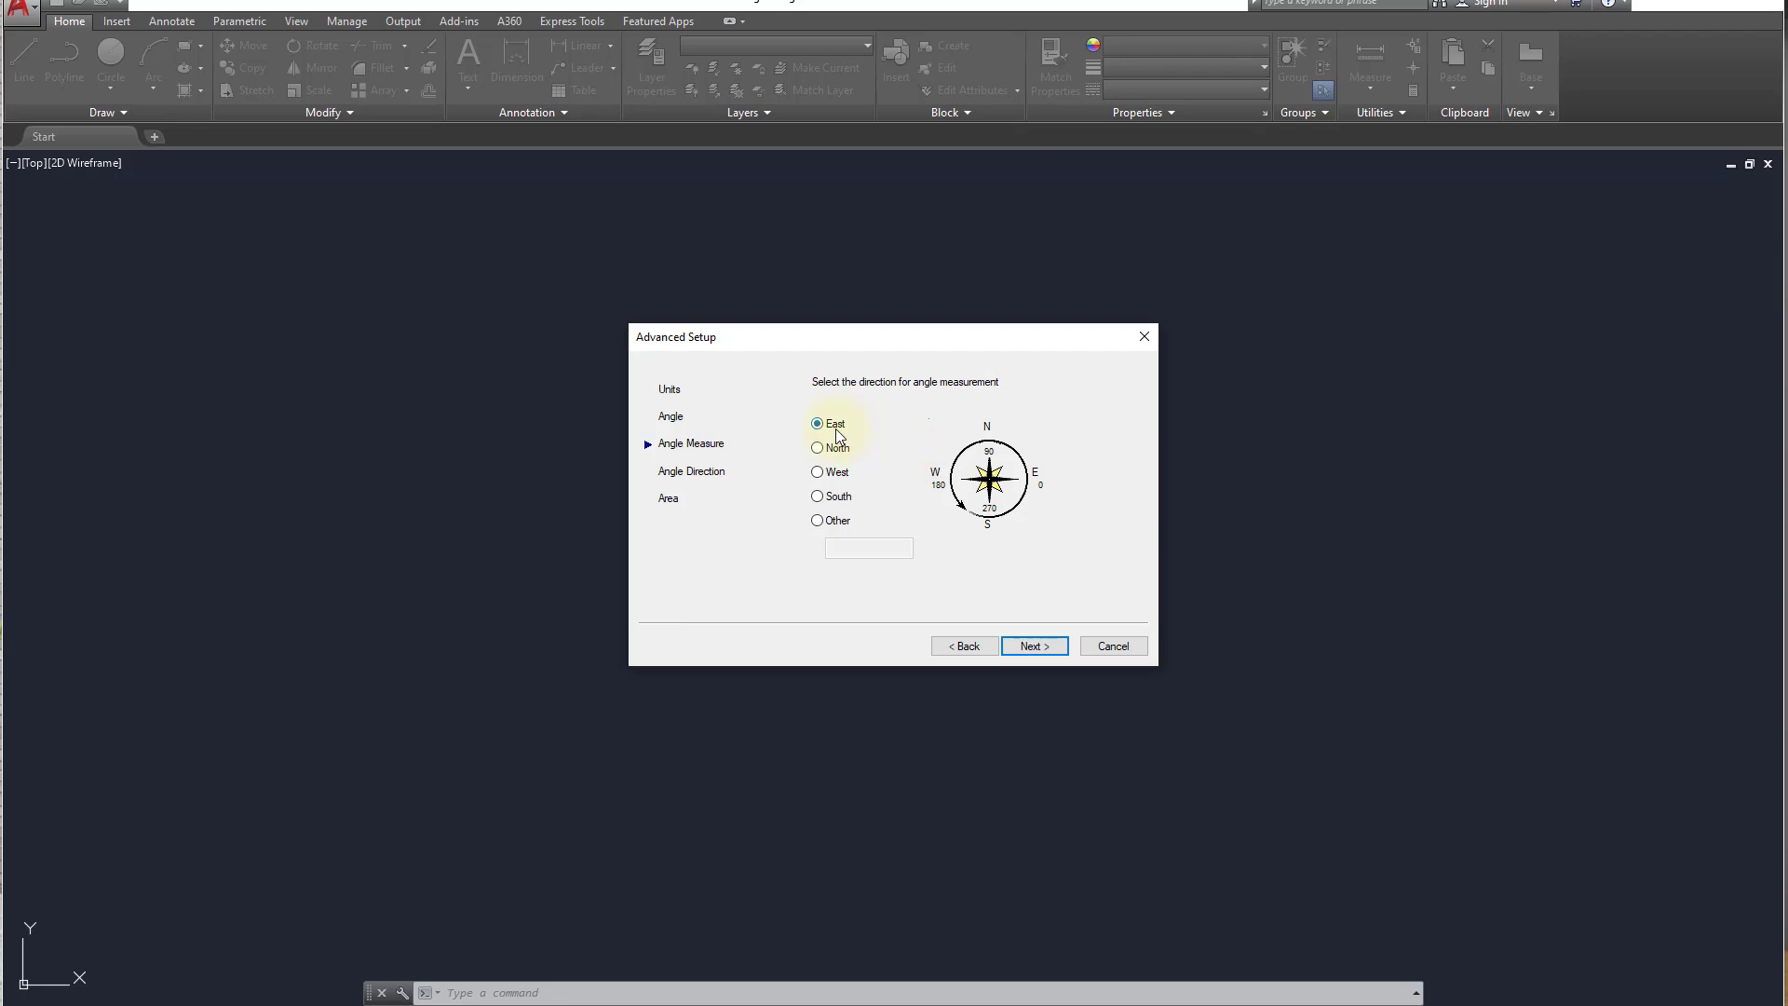
click(1035, 647)
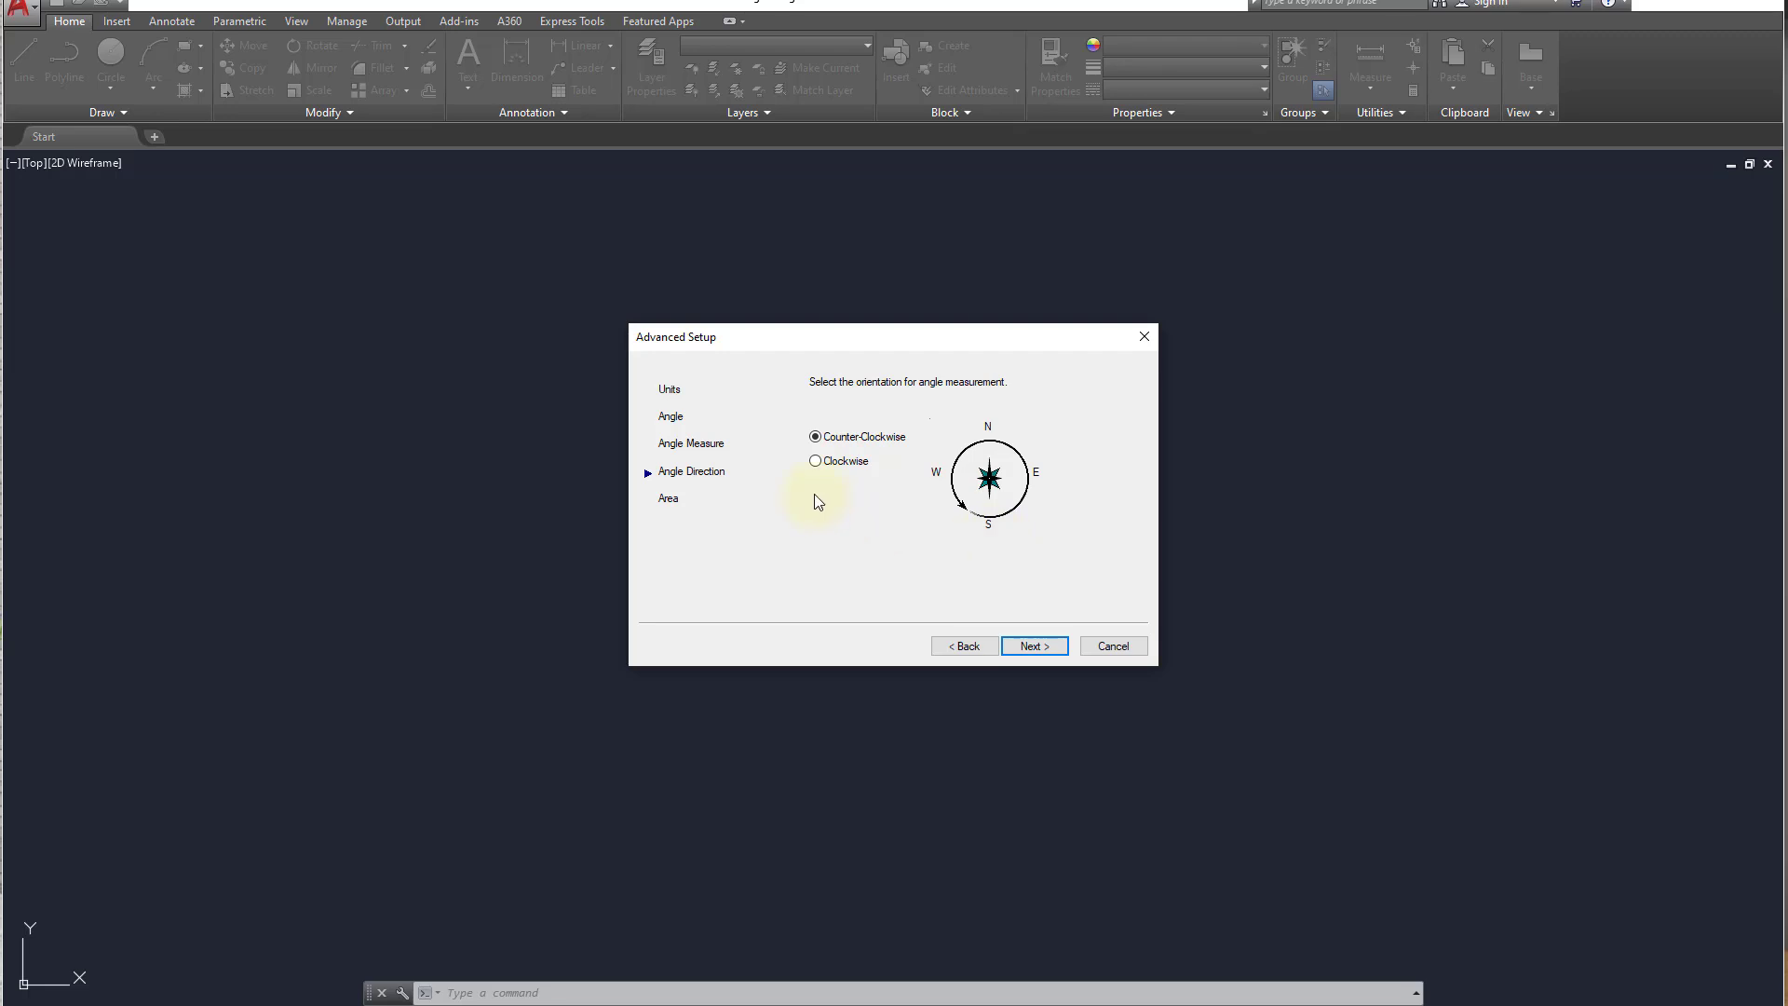
click(828, 463)
click(849, 437)
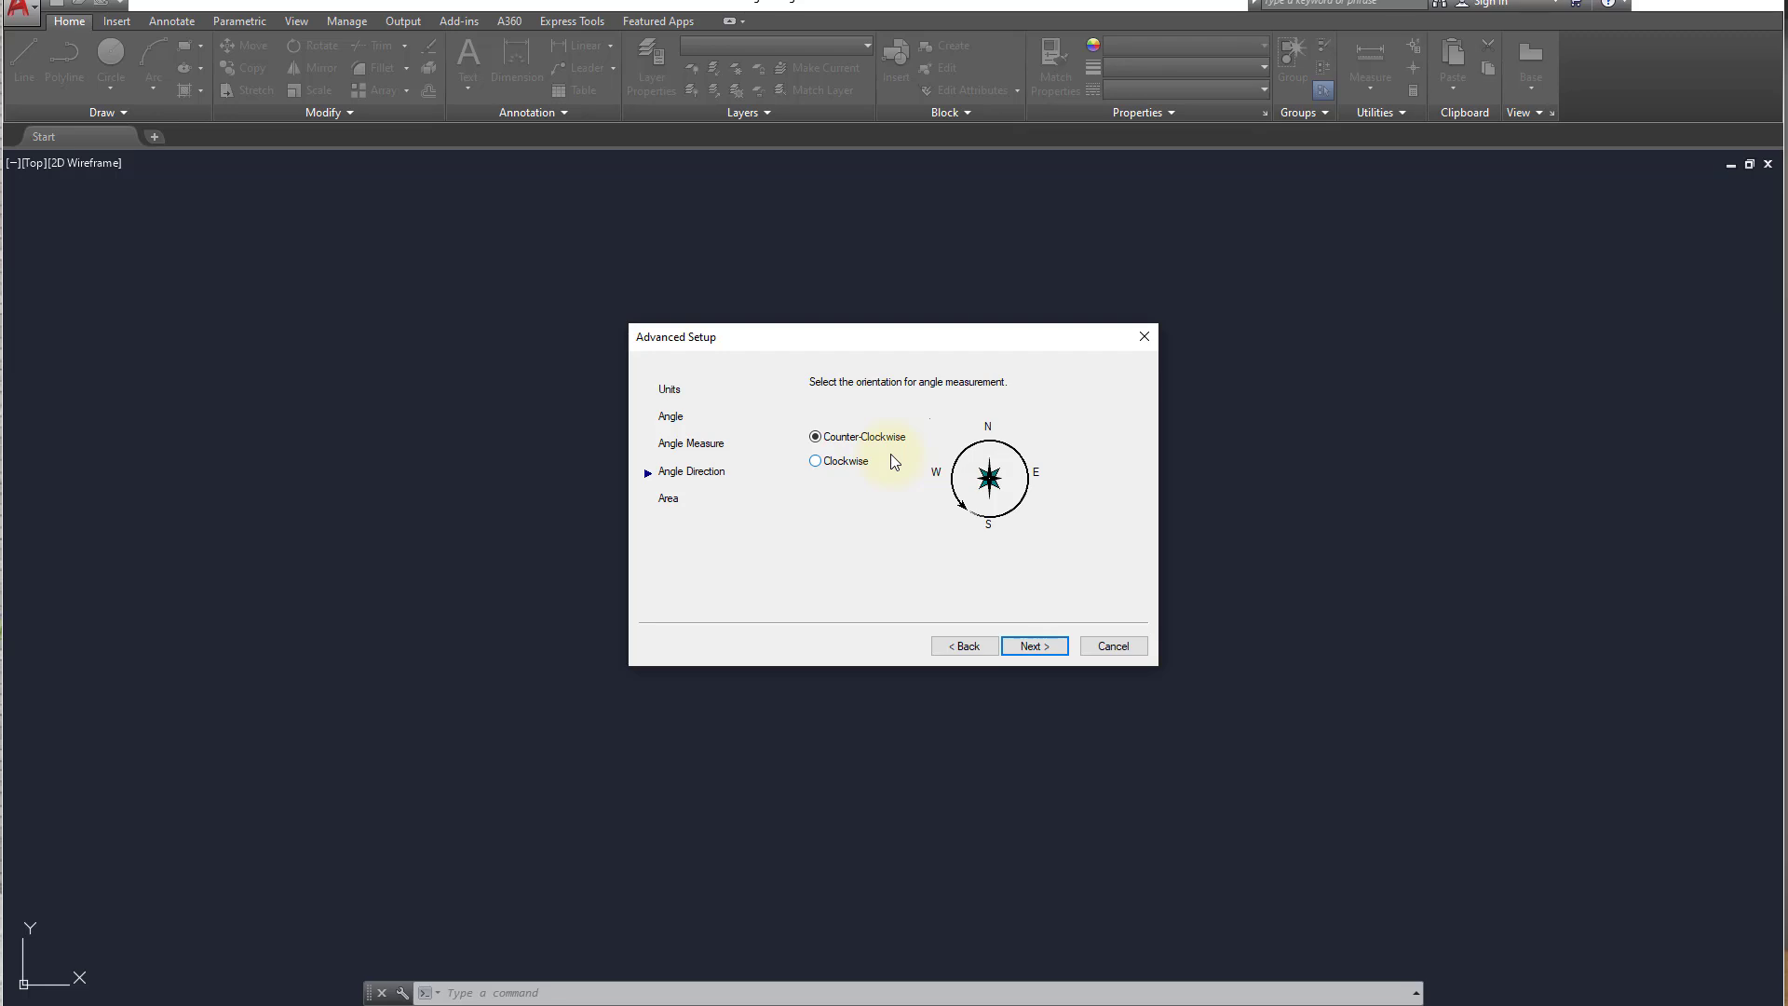
- Set the drawing area to 35' wide and 60' long and finish the advanced setup
click(1034, 646)
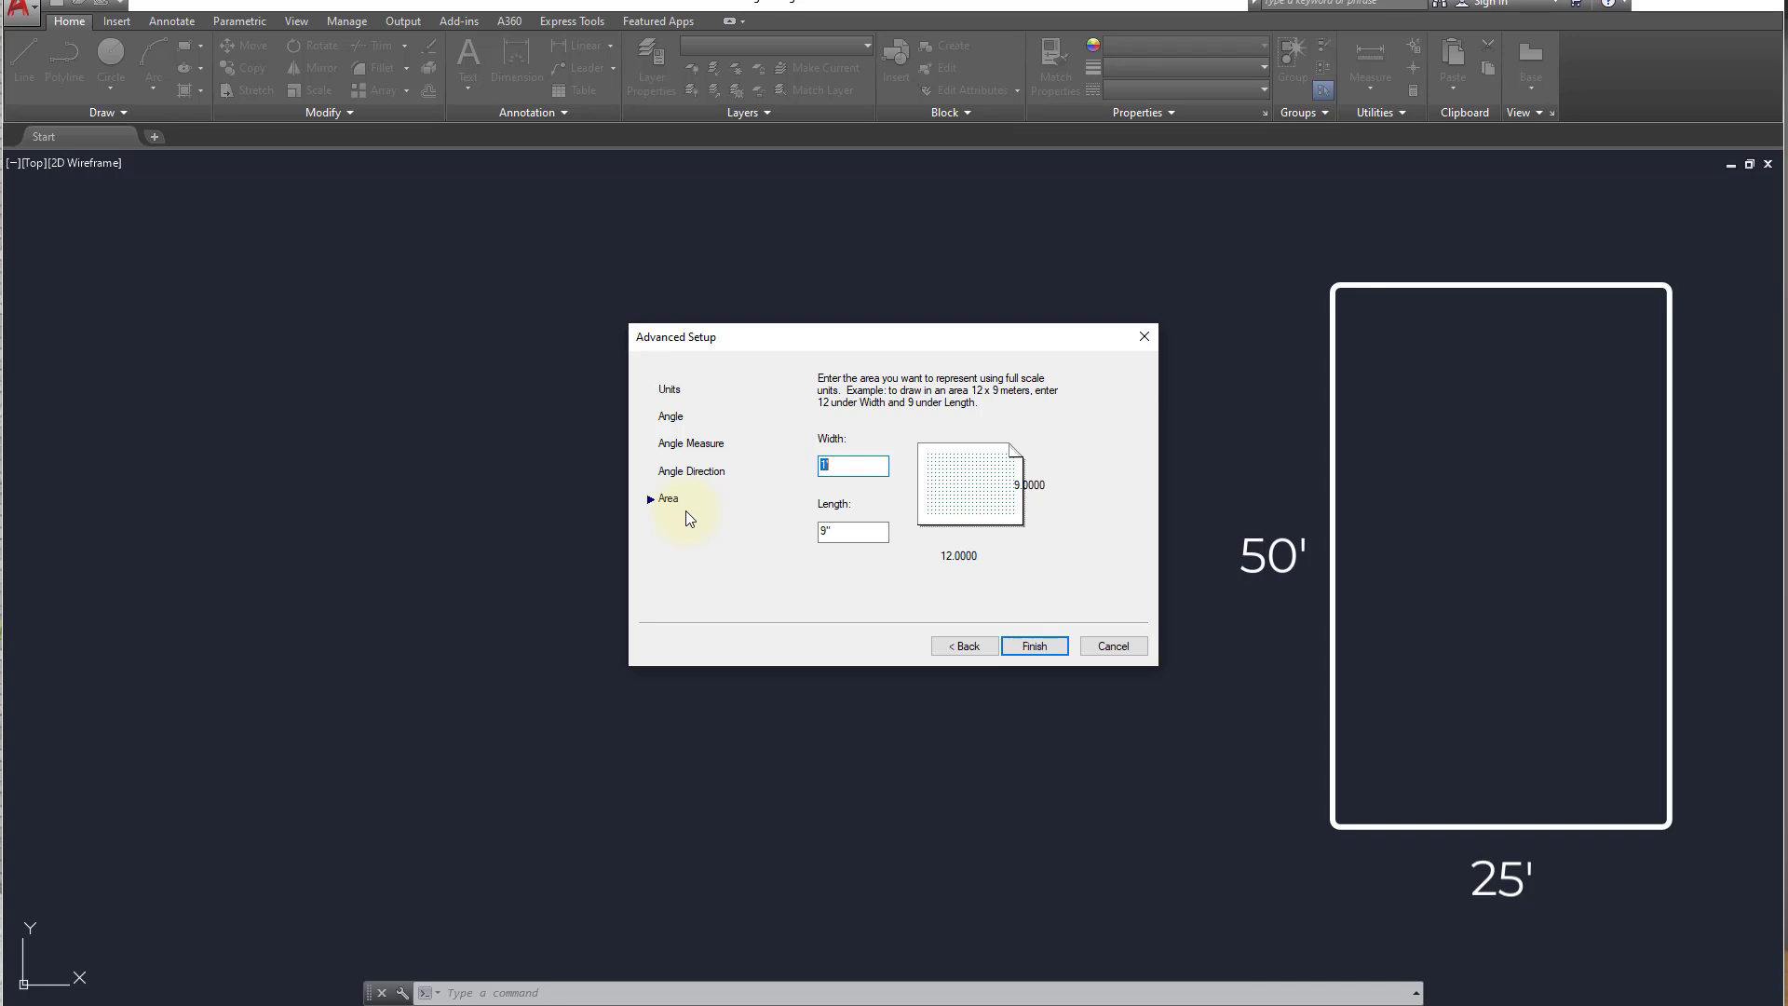
text(35)
key(Tab)
text(60')
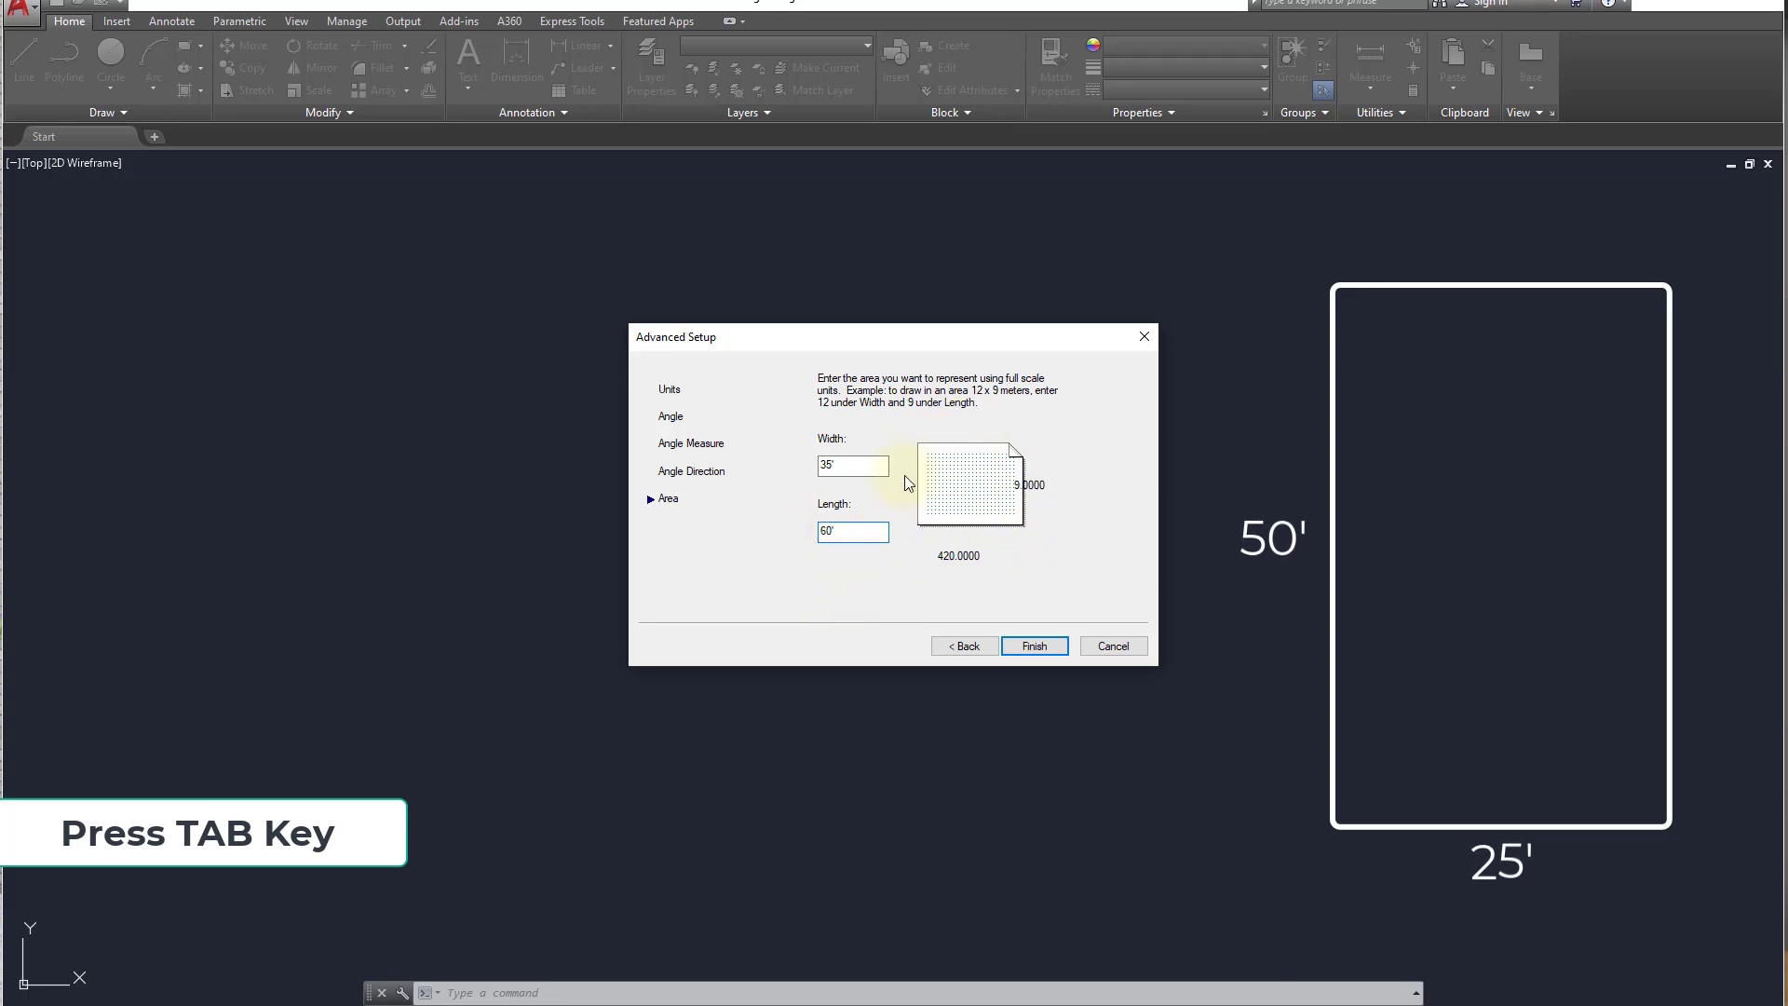
key(Tab)
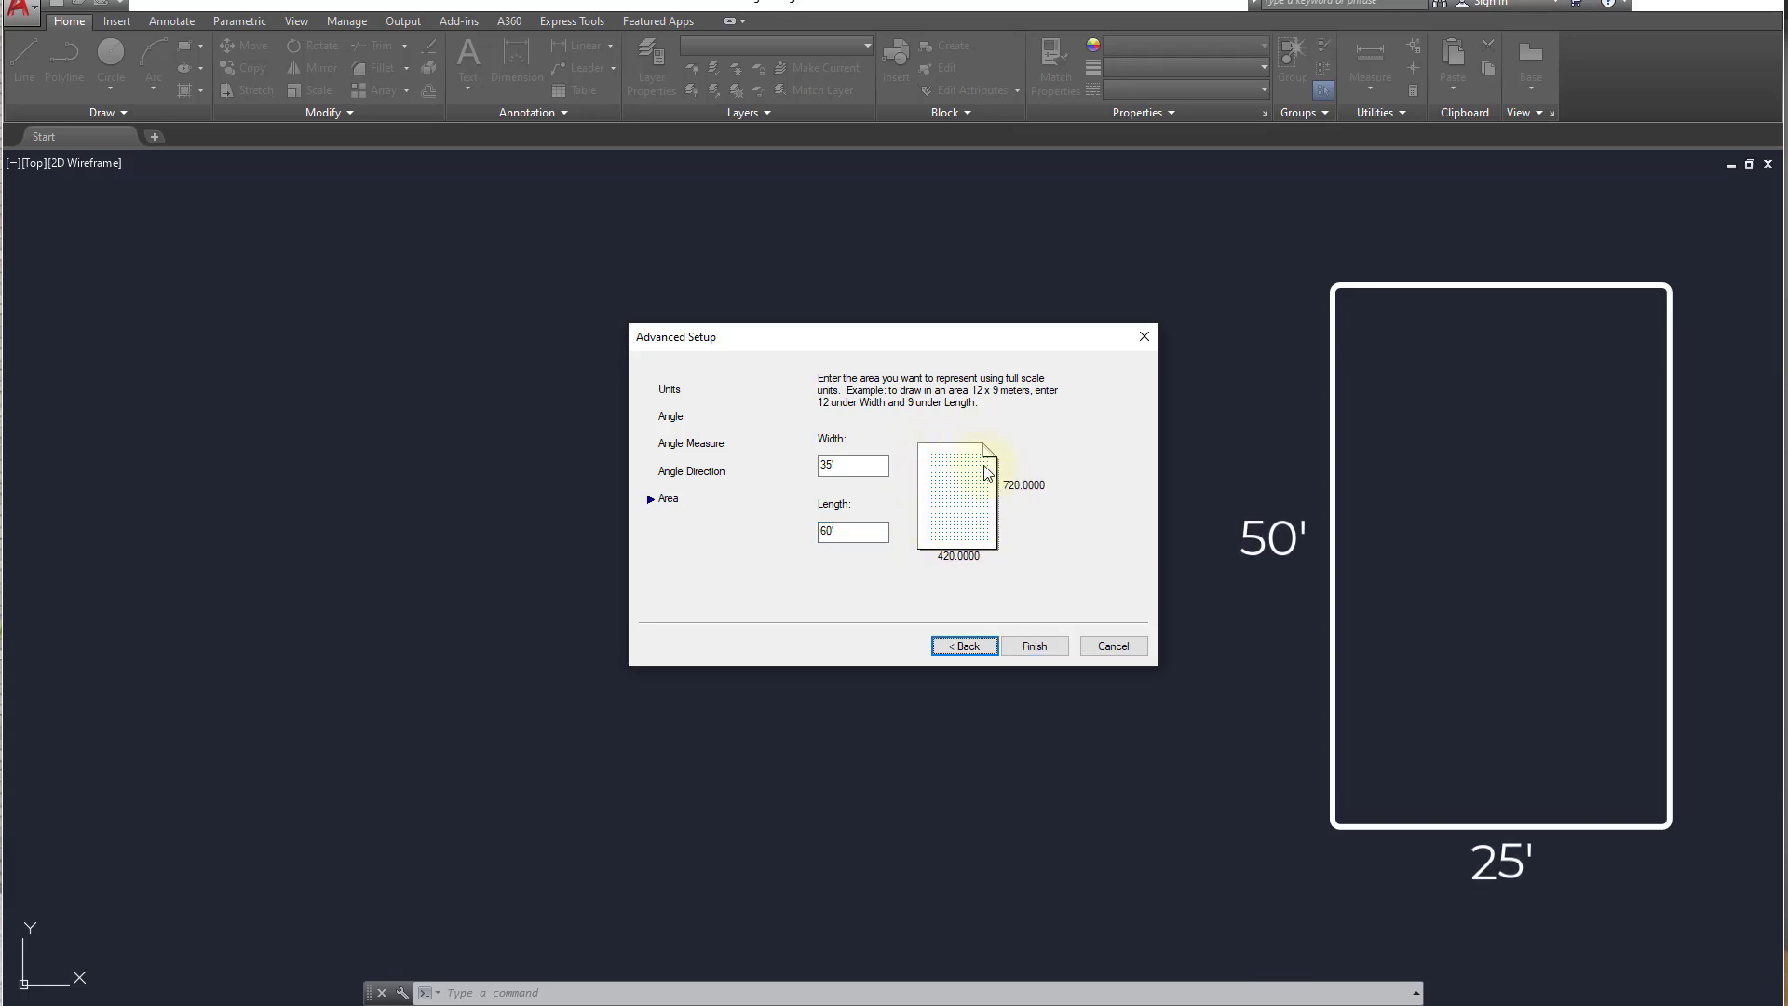
click(1036, 645)
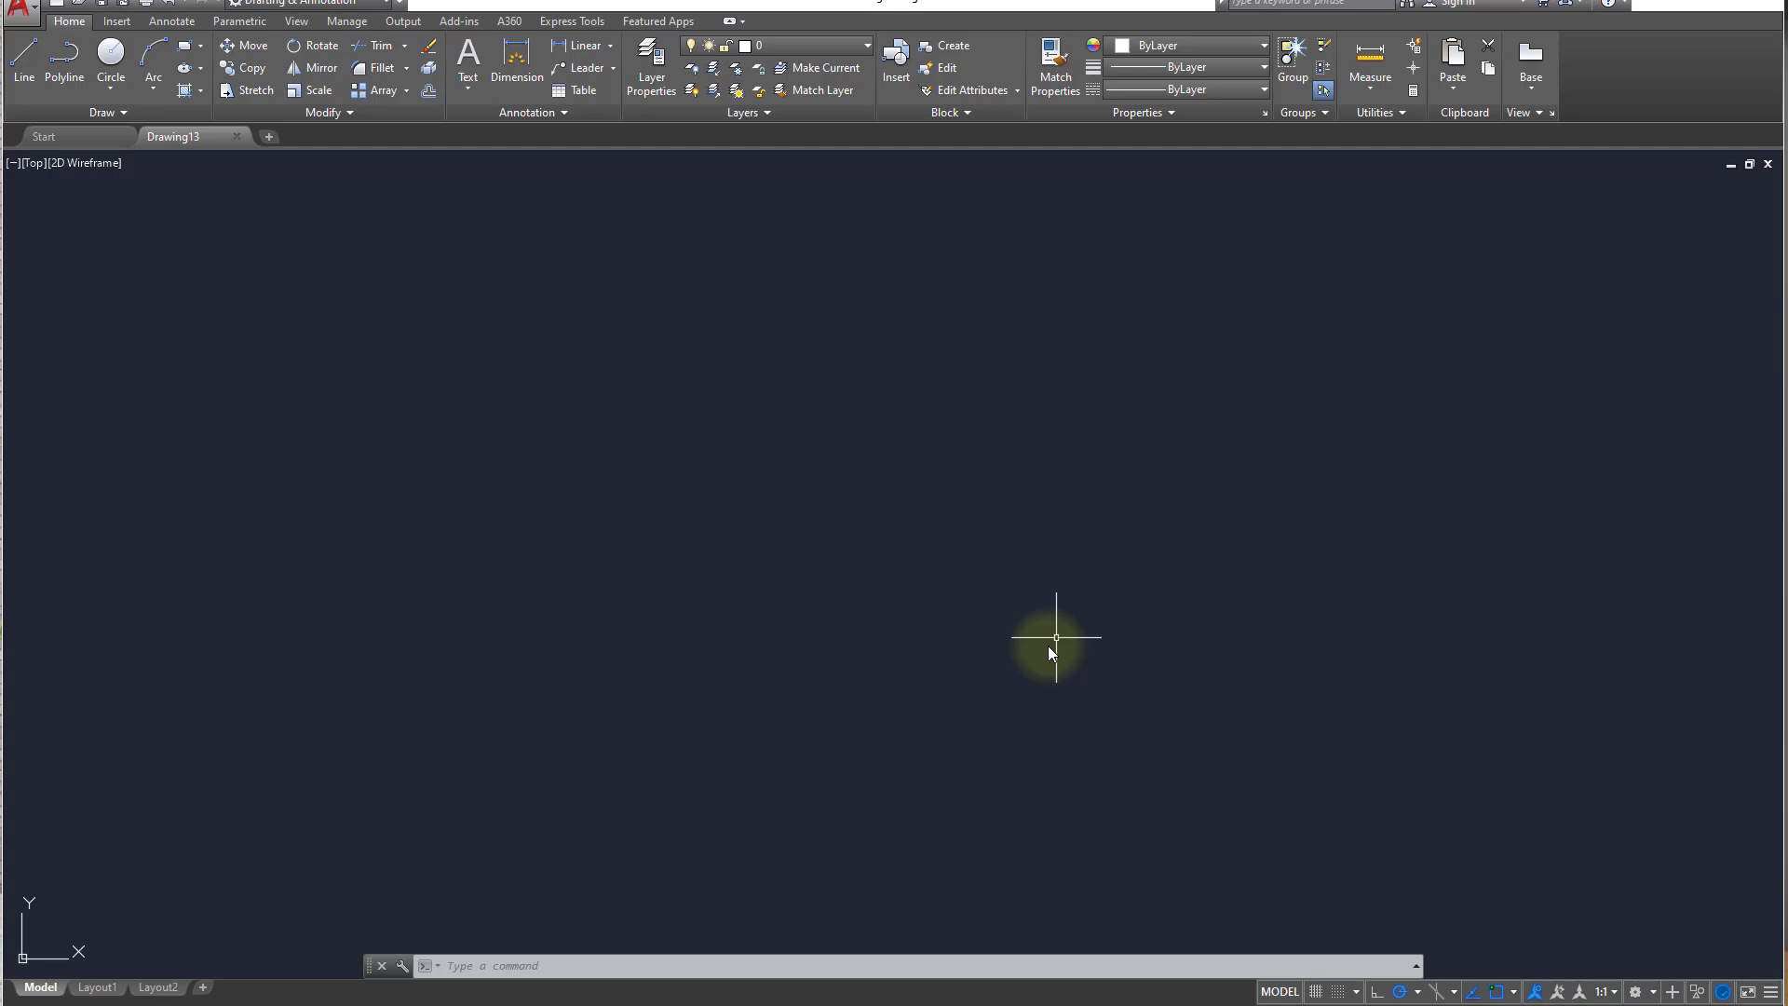
- Close the drawing and start a new one with the Advanced Setup wizard
click(1770, 166)
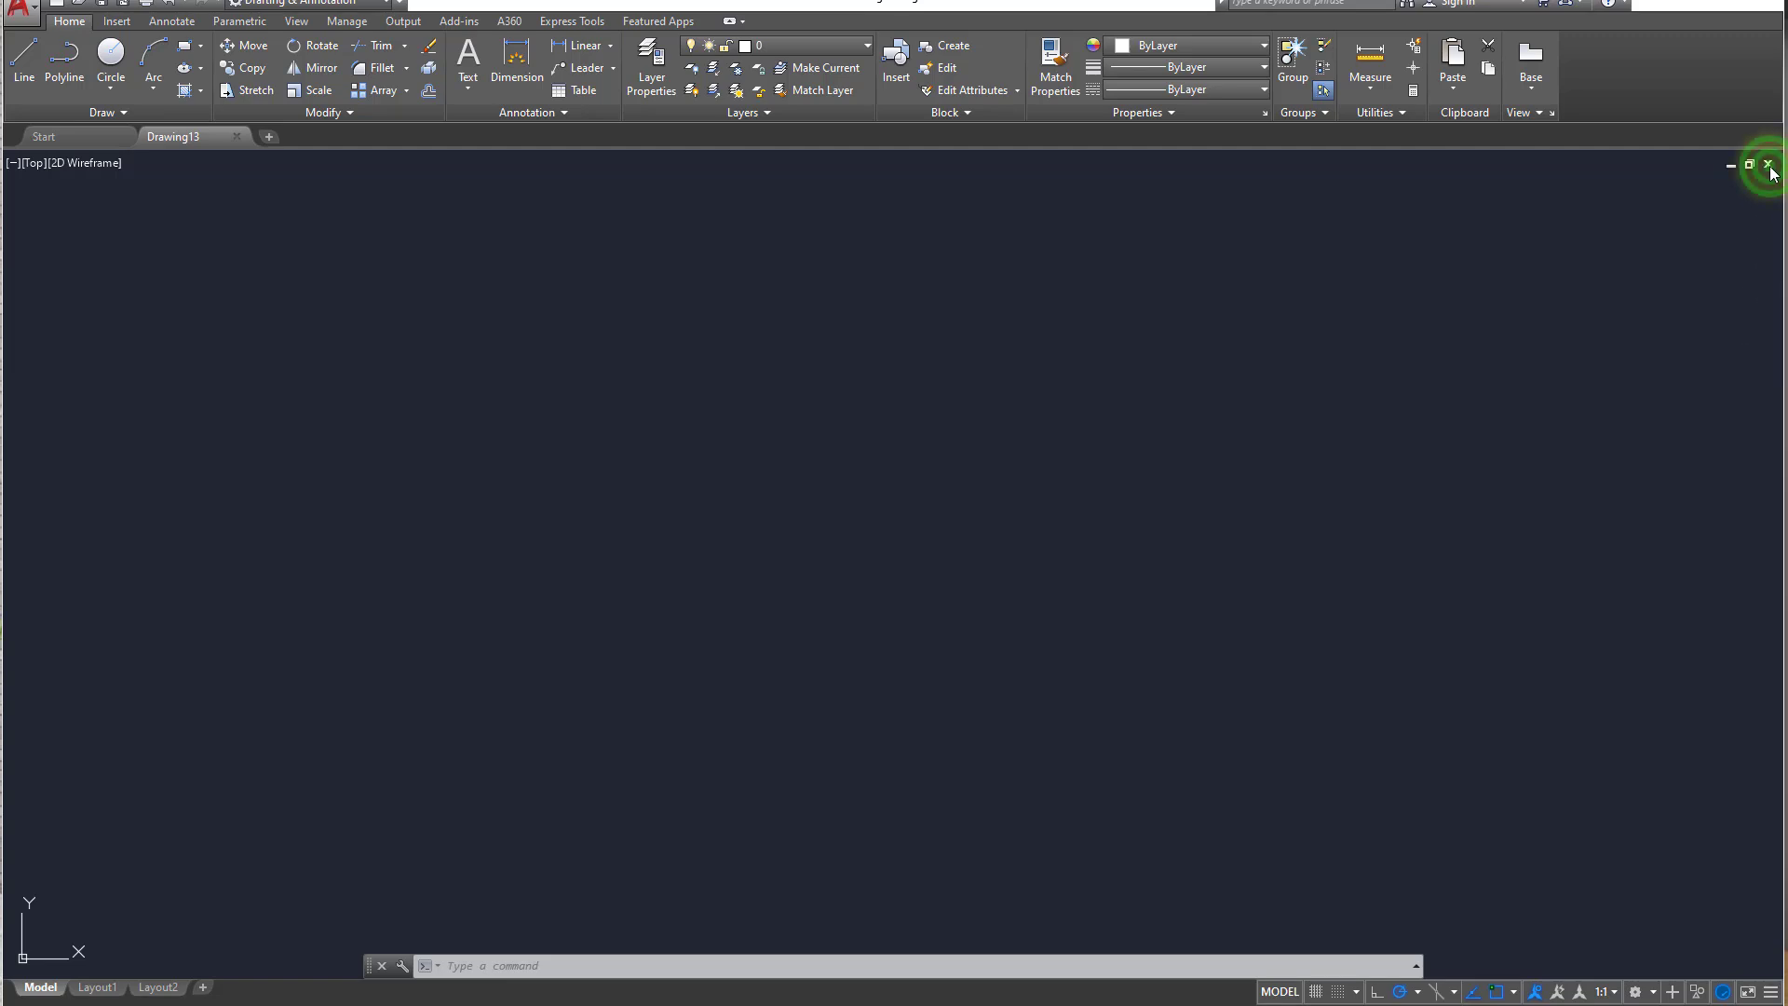
key(ctrl+n)
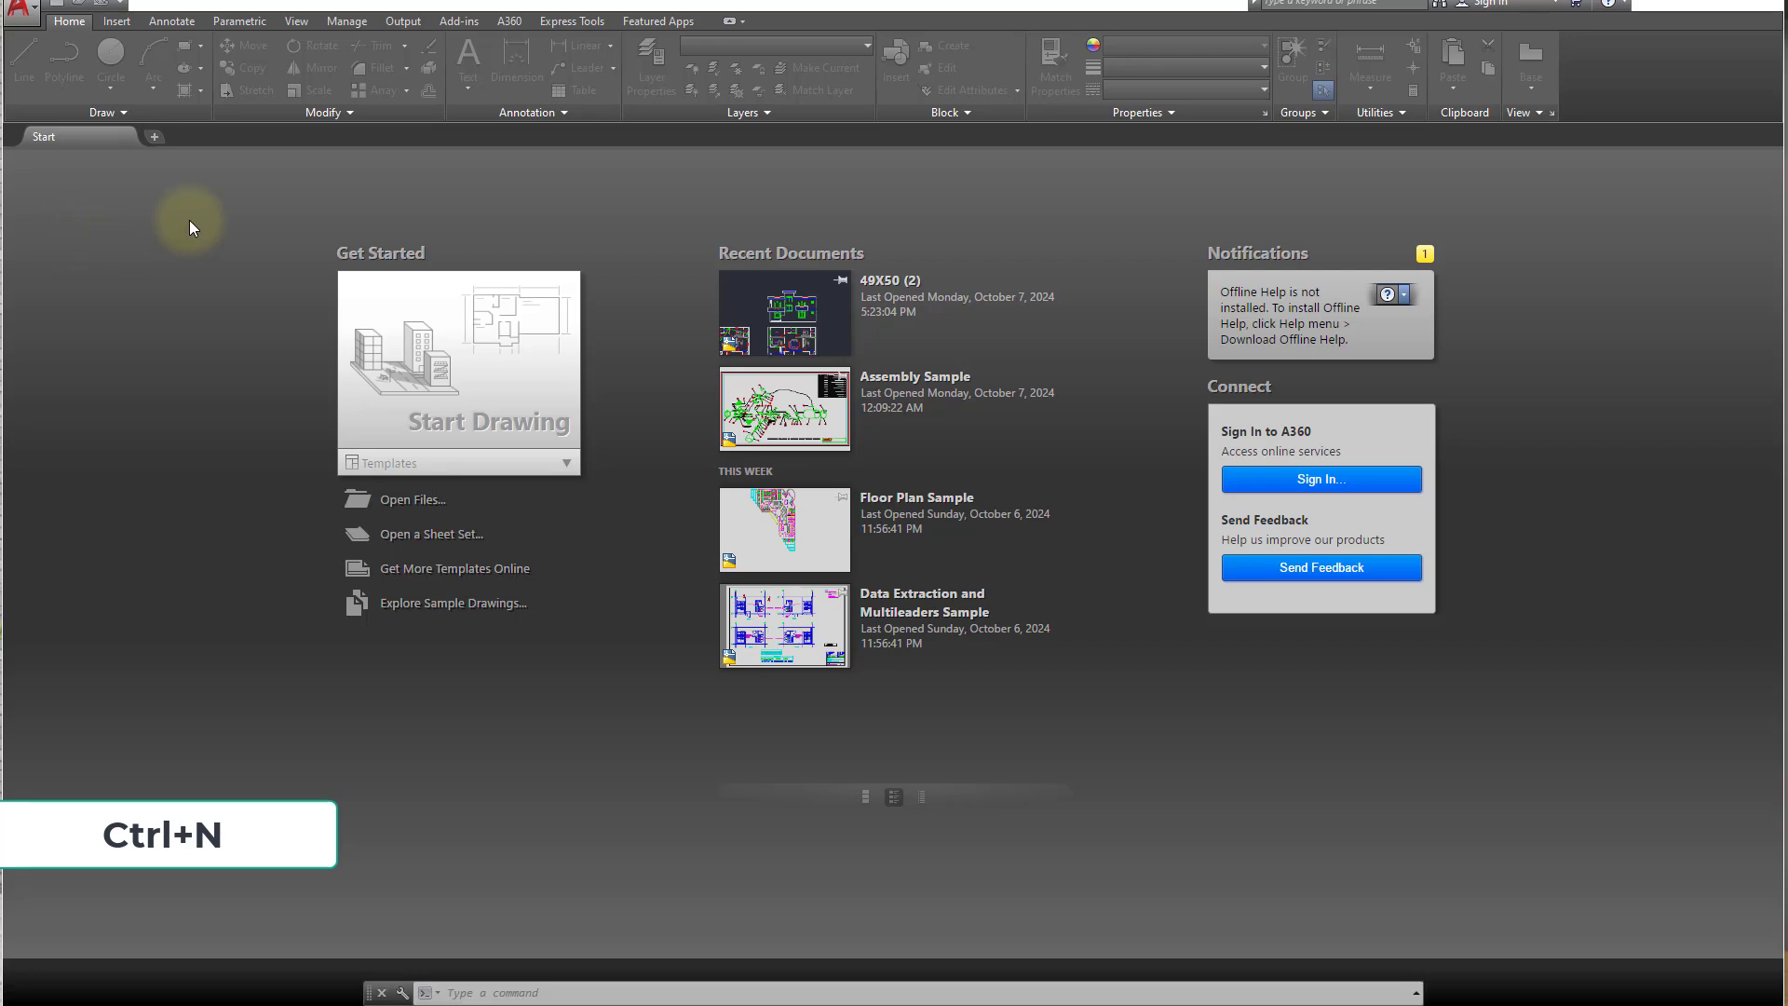
click(742, 432)
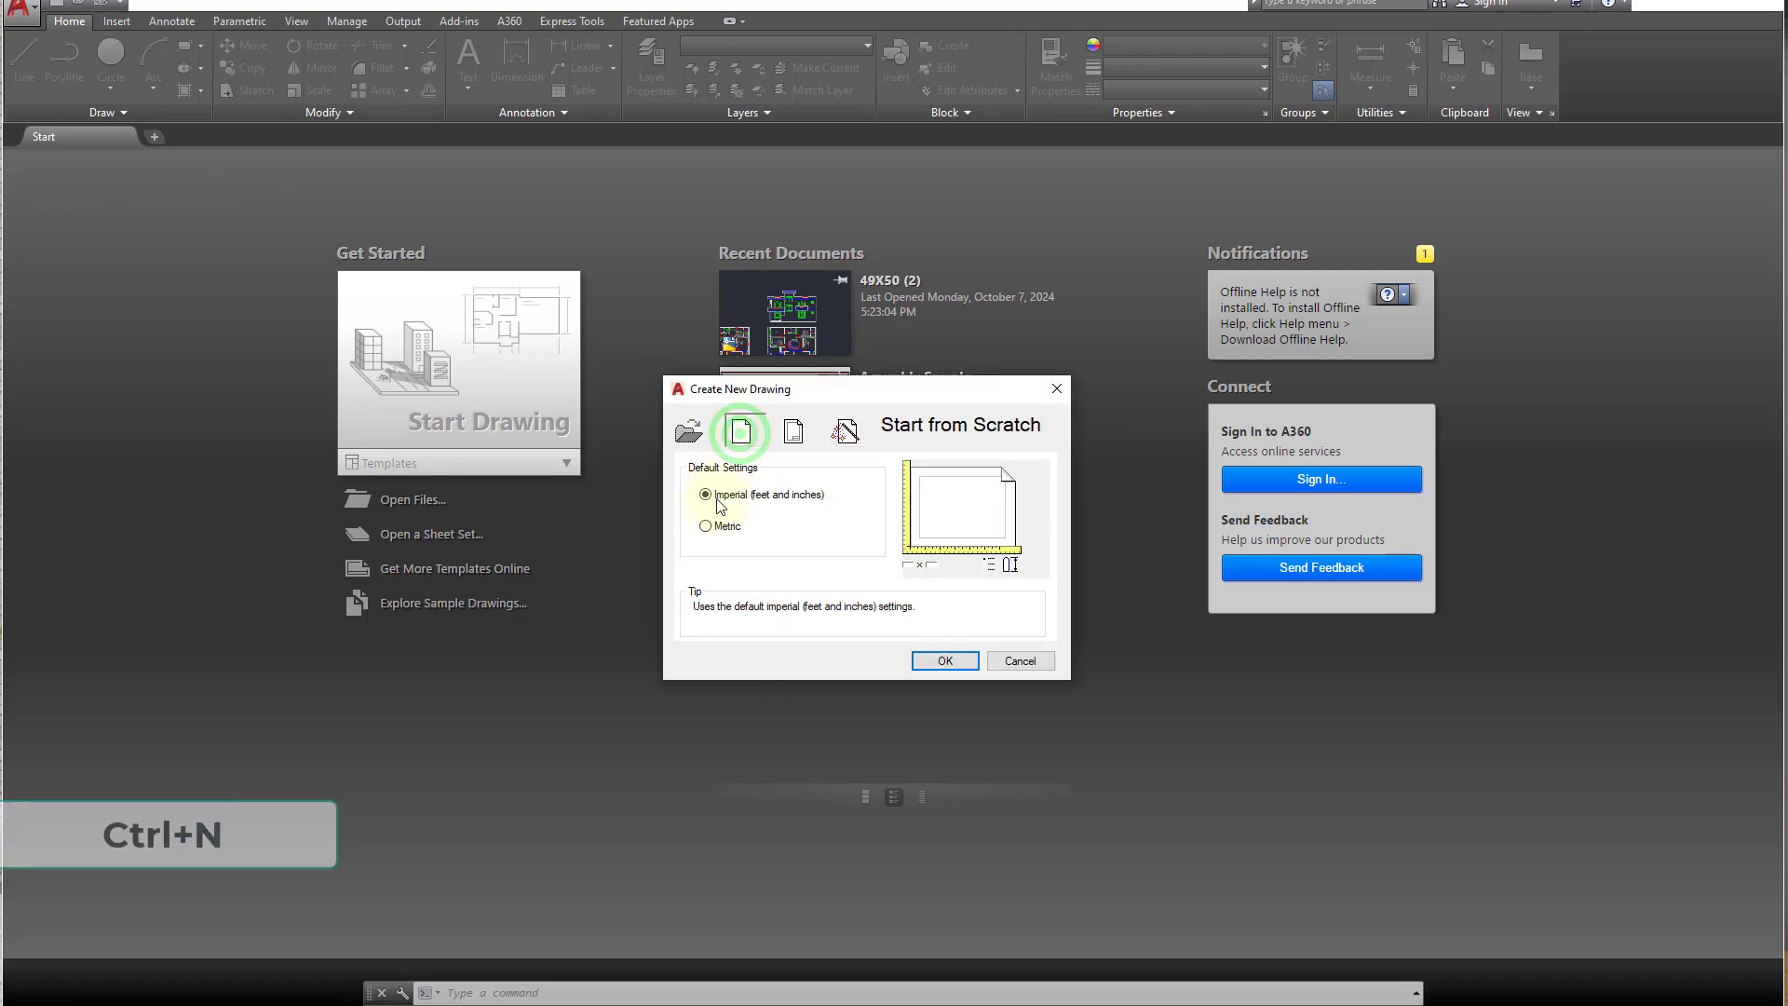
click(705, 495)
click(845, 434)
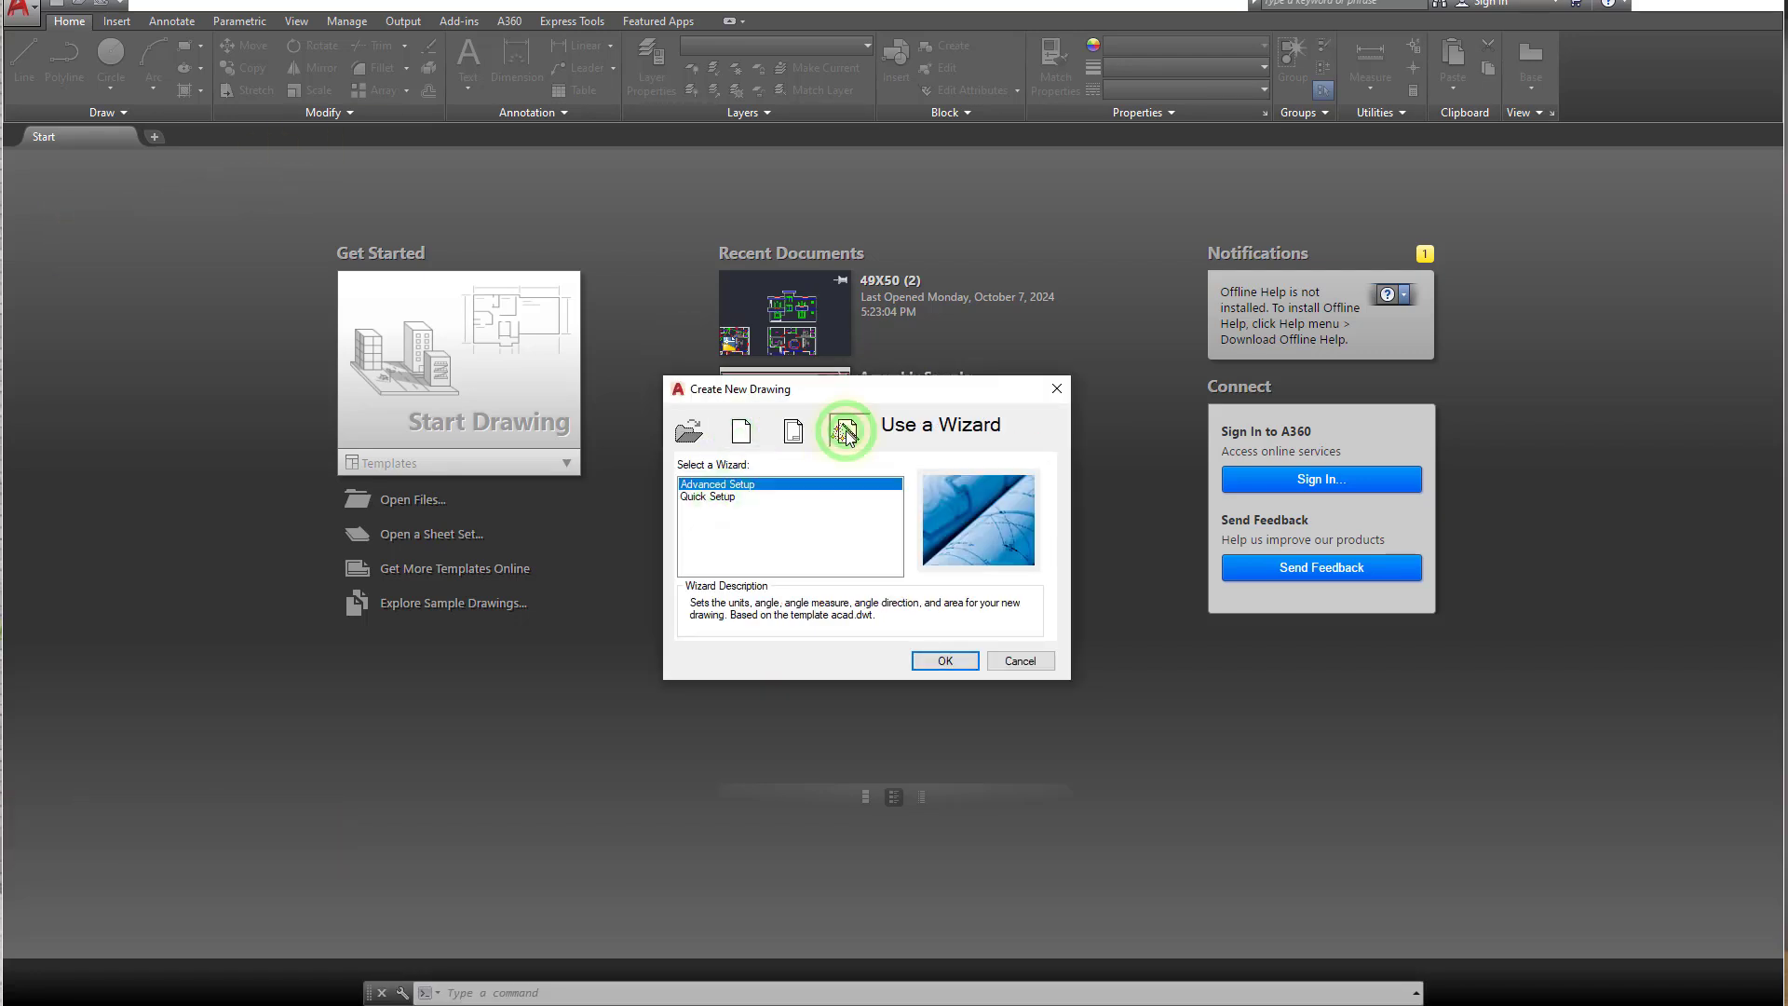
click(765, 484)
click(943, 659)
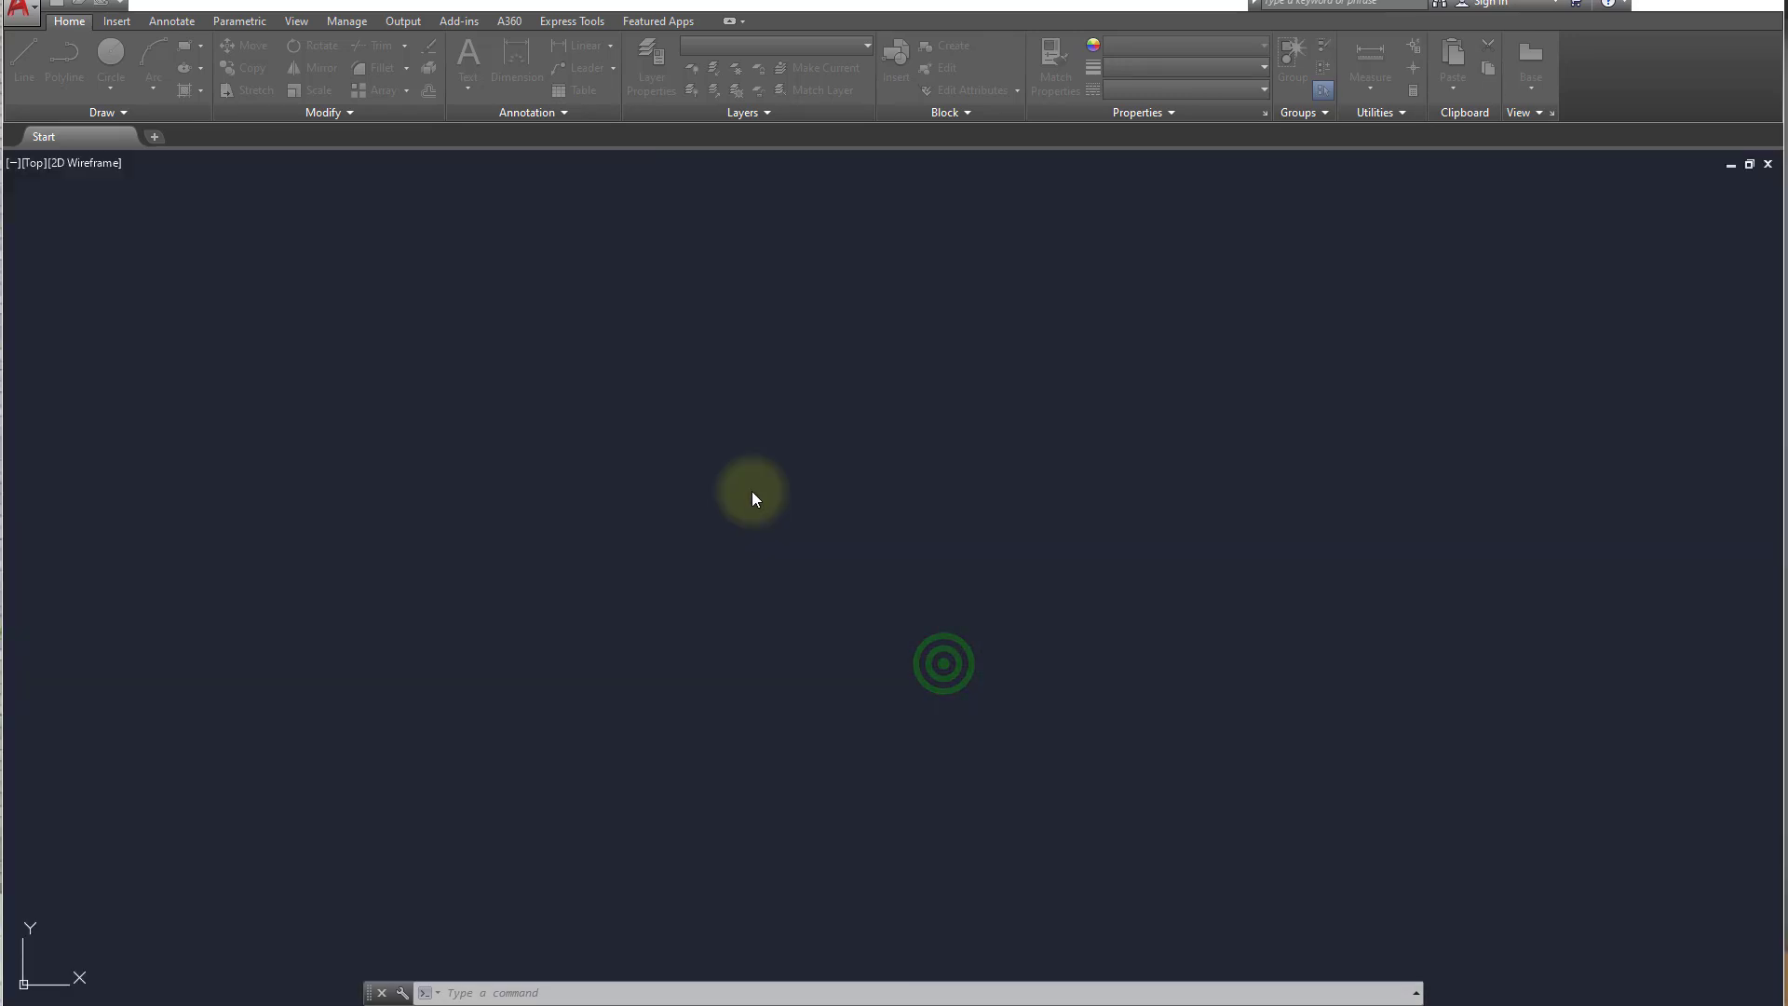
- Set the measurement units to Architectural and accept the default angle, angle measure and angle direction settings
click(843, 460)
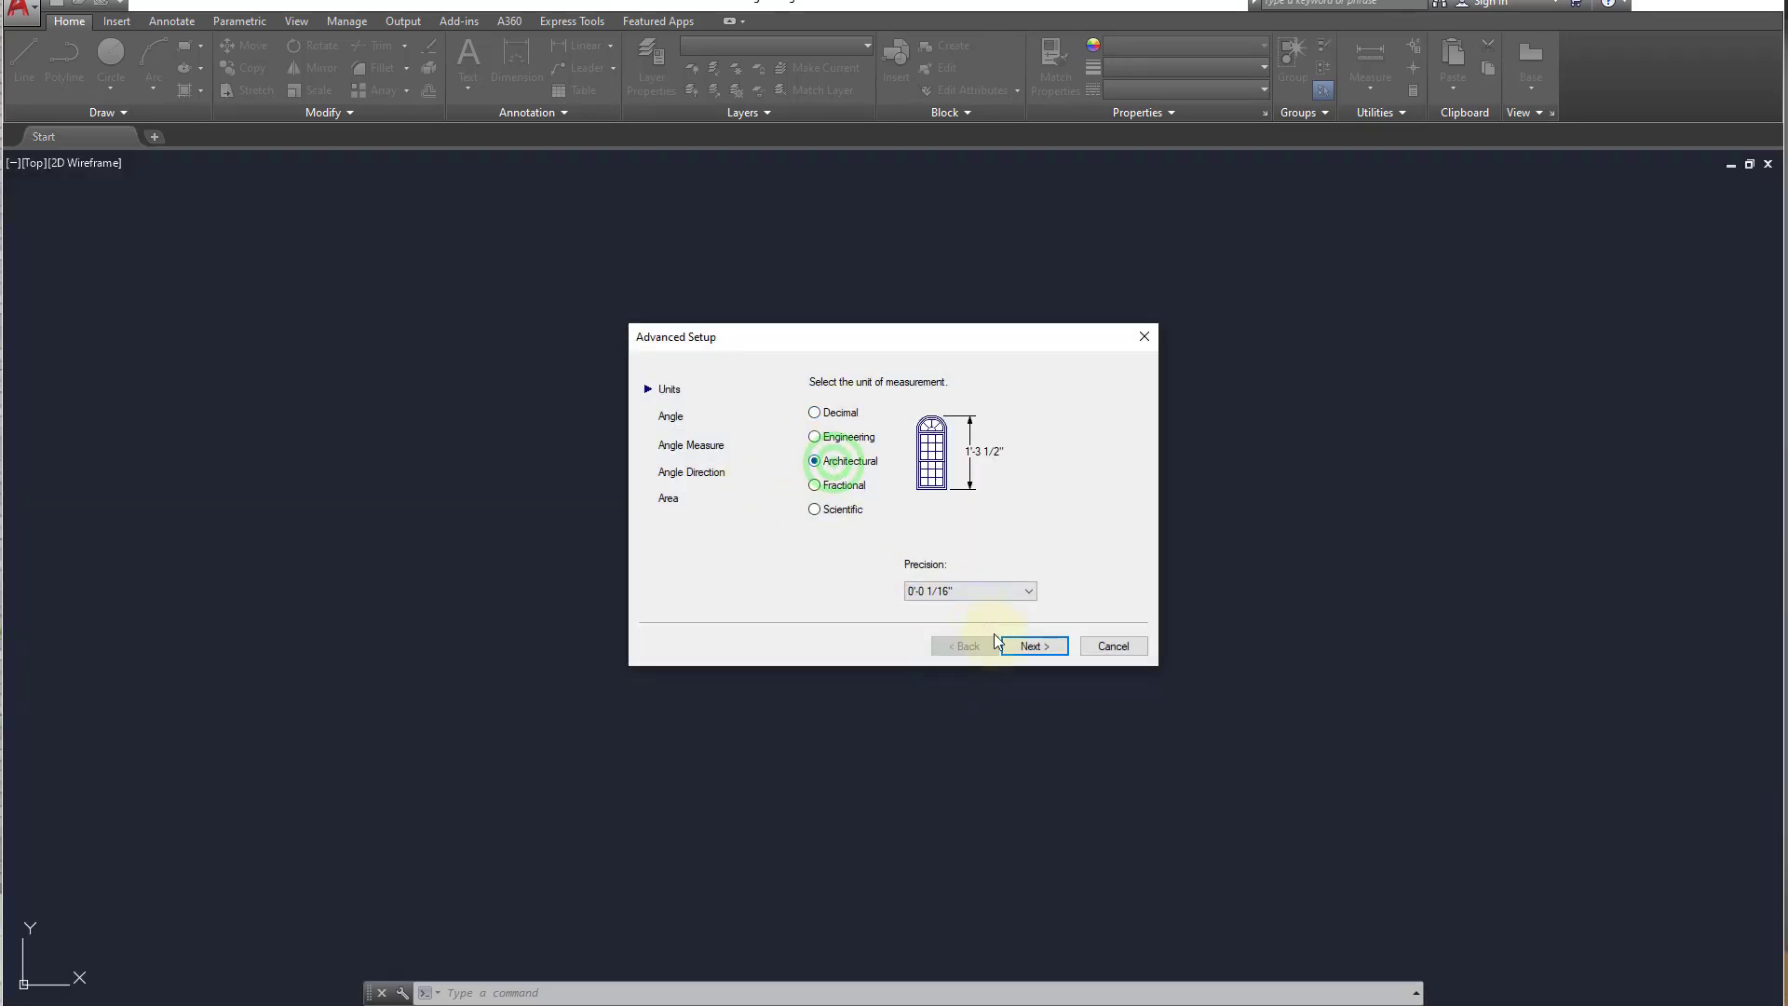
click(1030, 645)
click(1029, 644)
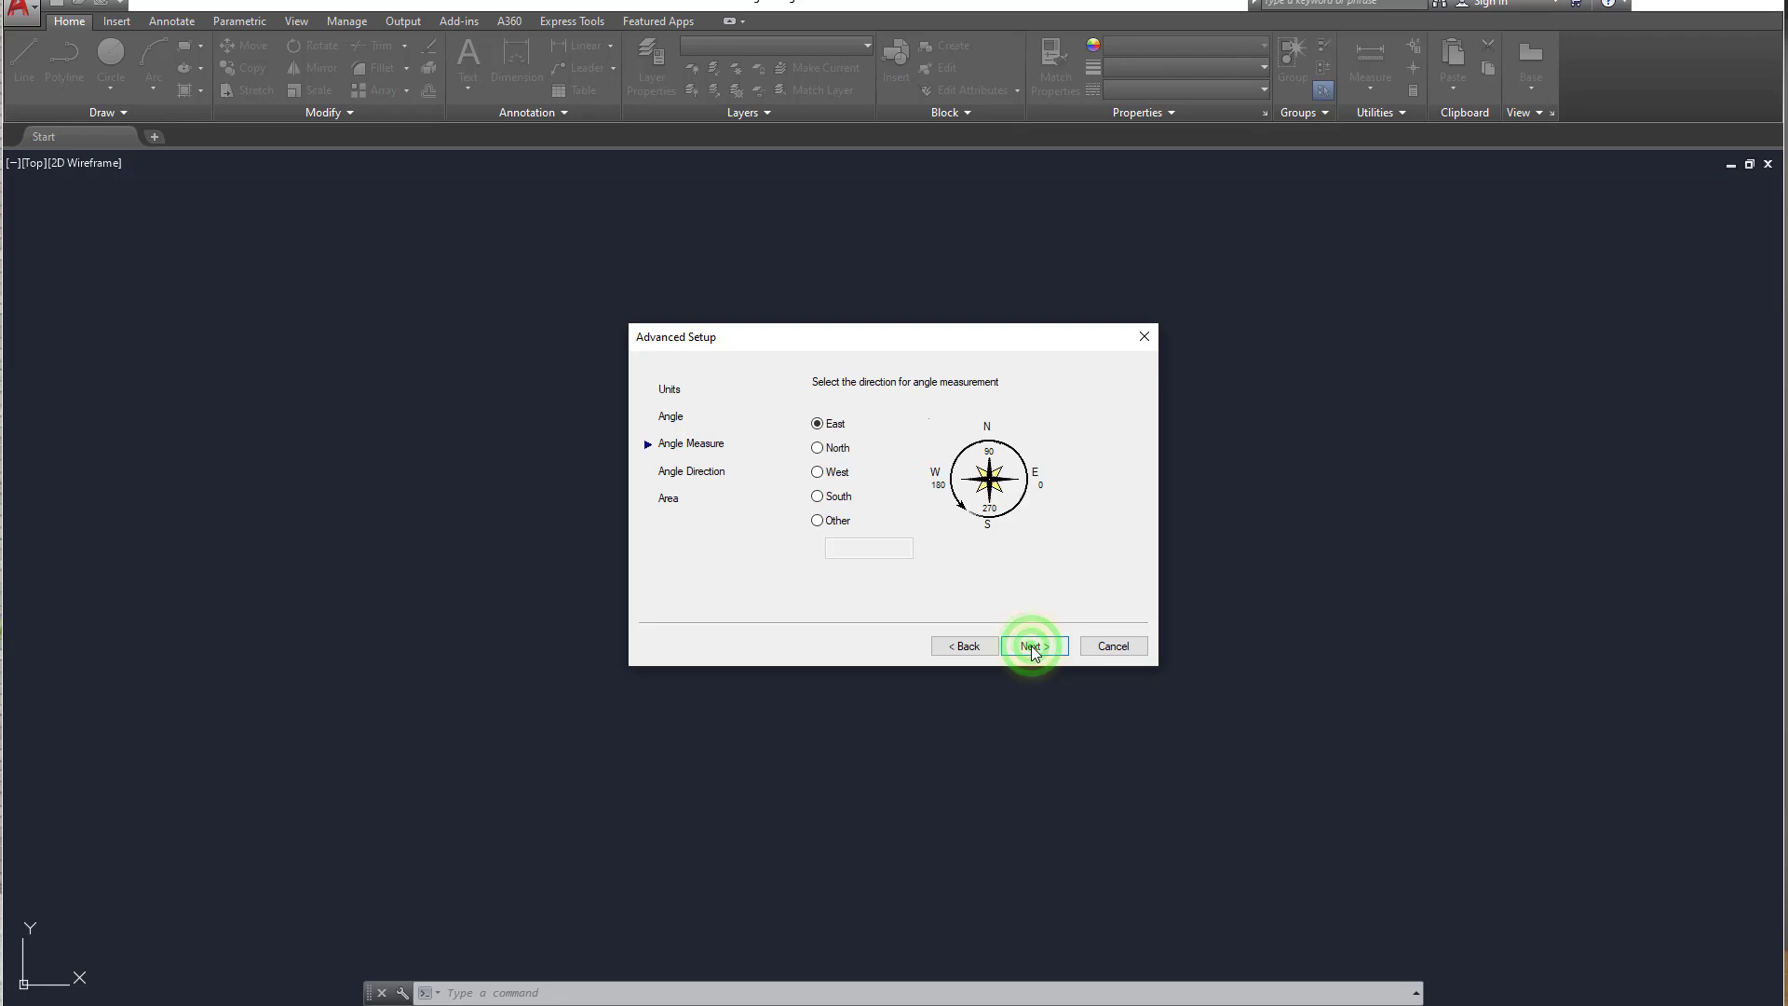
click(1031, 645)
click(1031, 646)
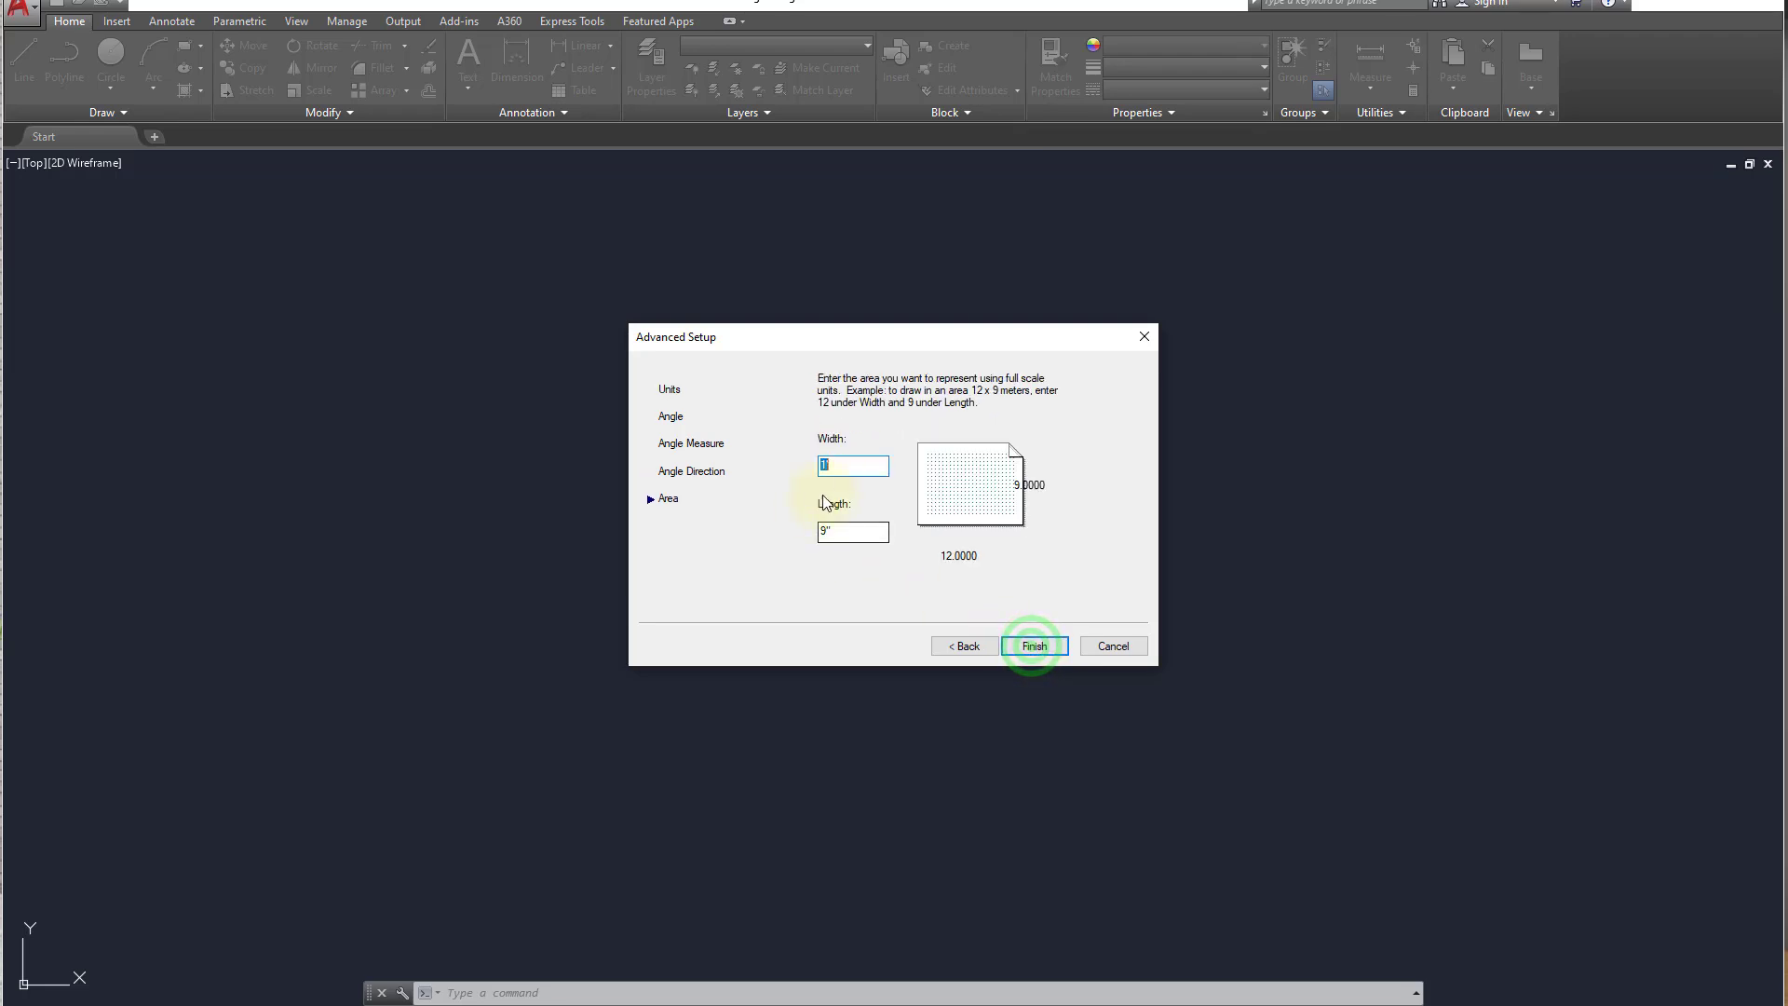
- Set the drawing area to 35' wide and 65' long and finish the wizard
text(35')
key(Tab)
text(65)
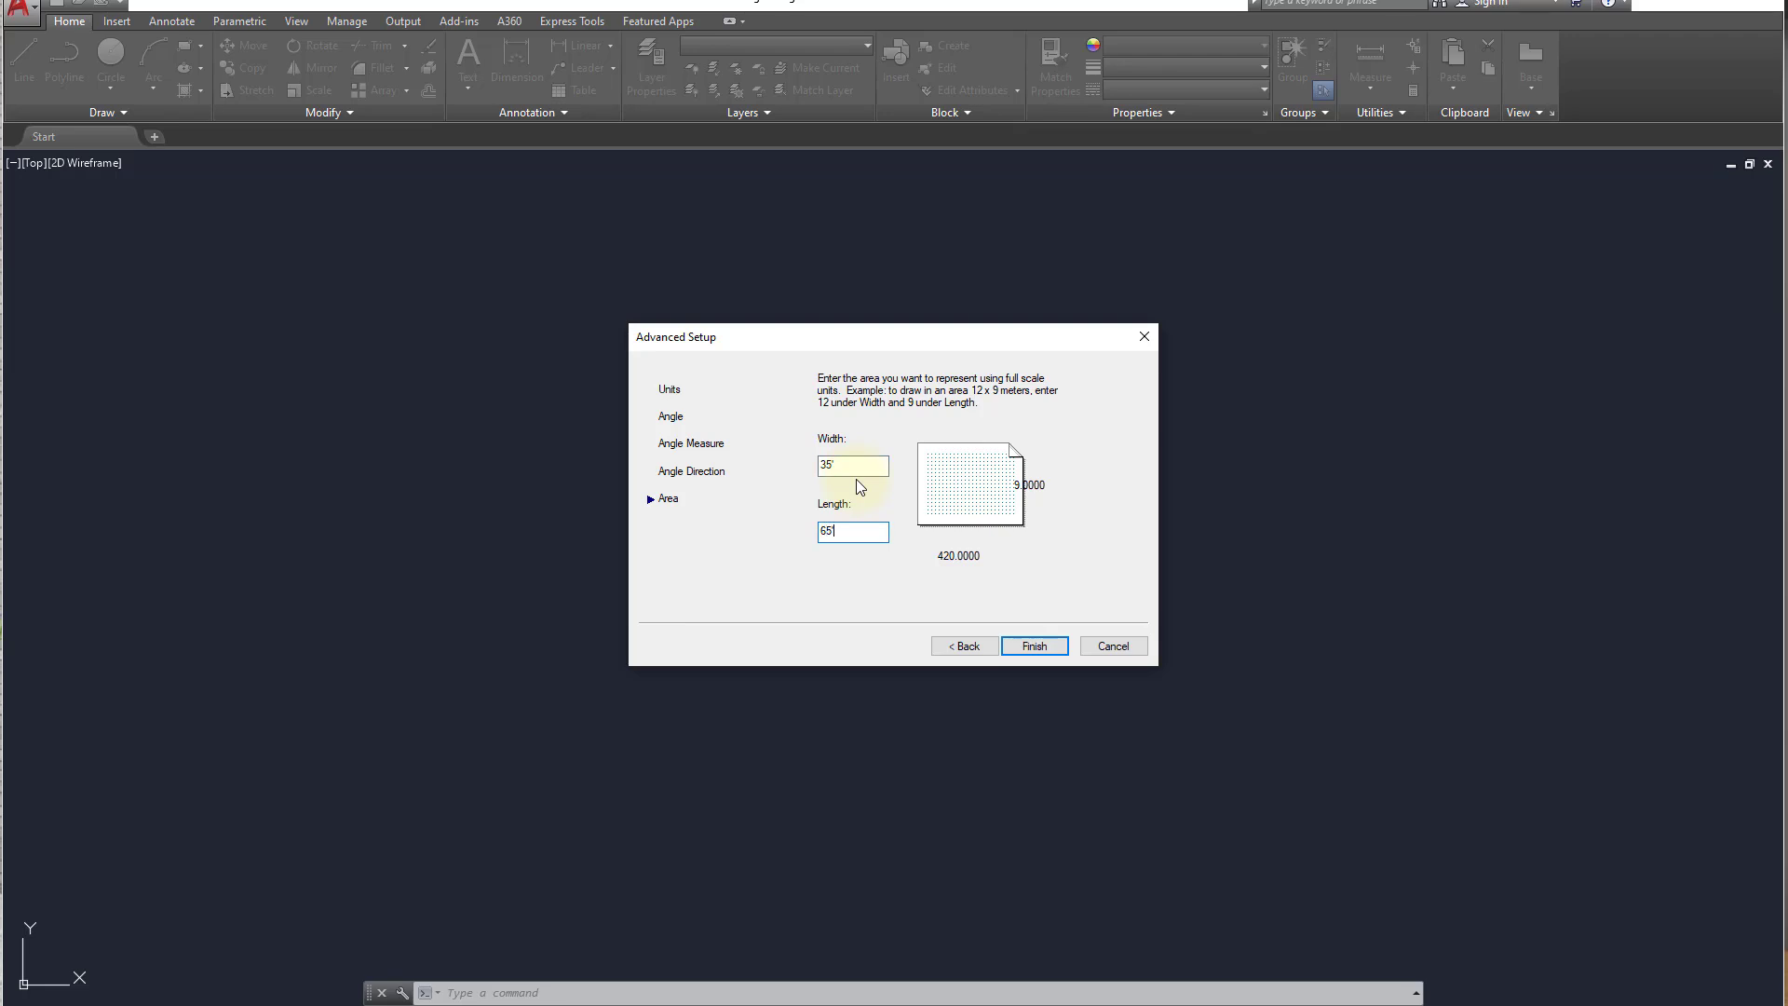
text(')
key(Tab)
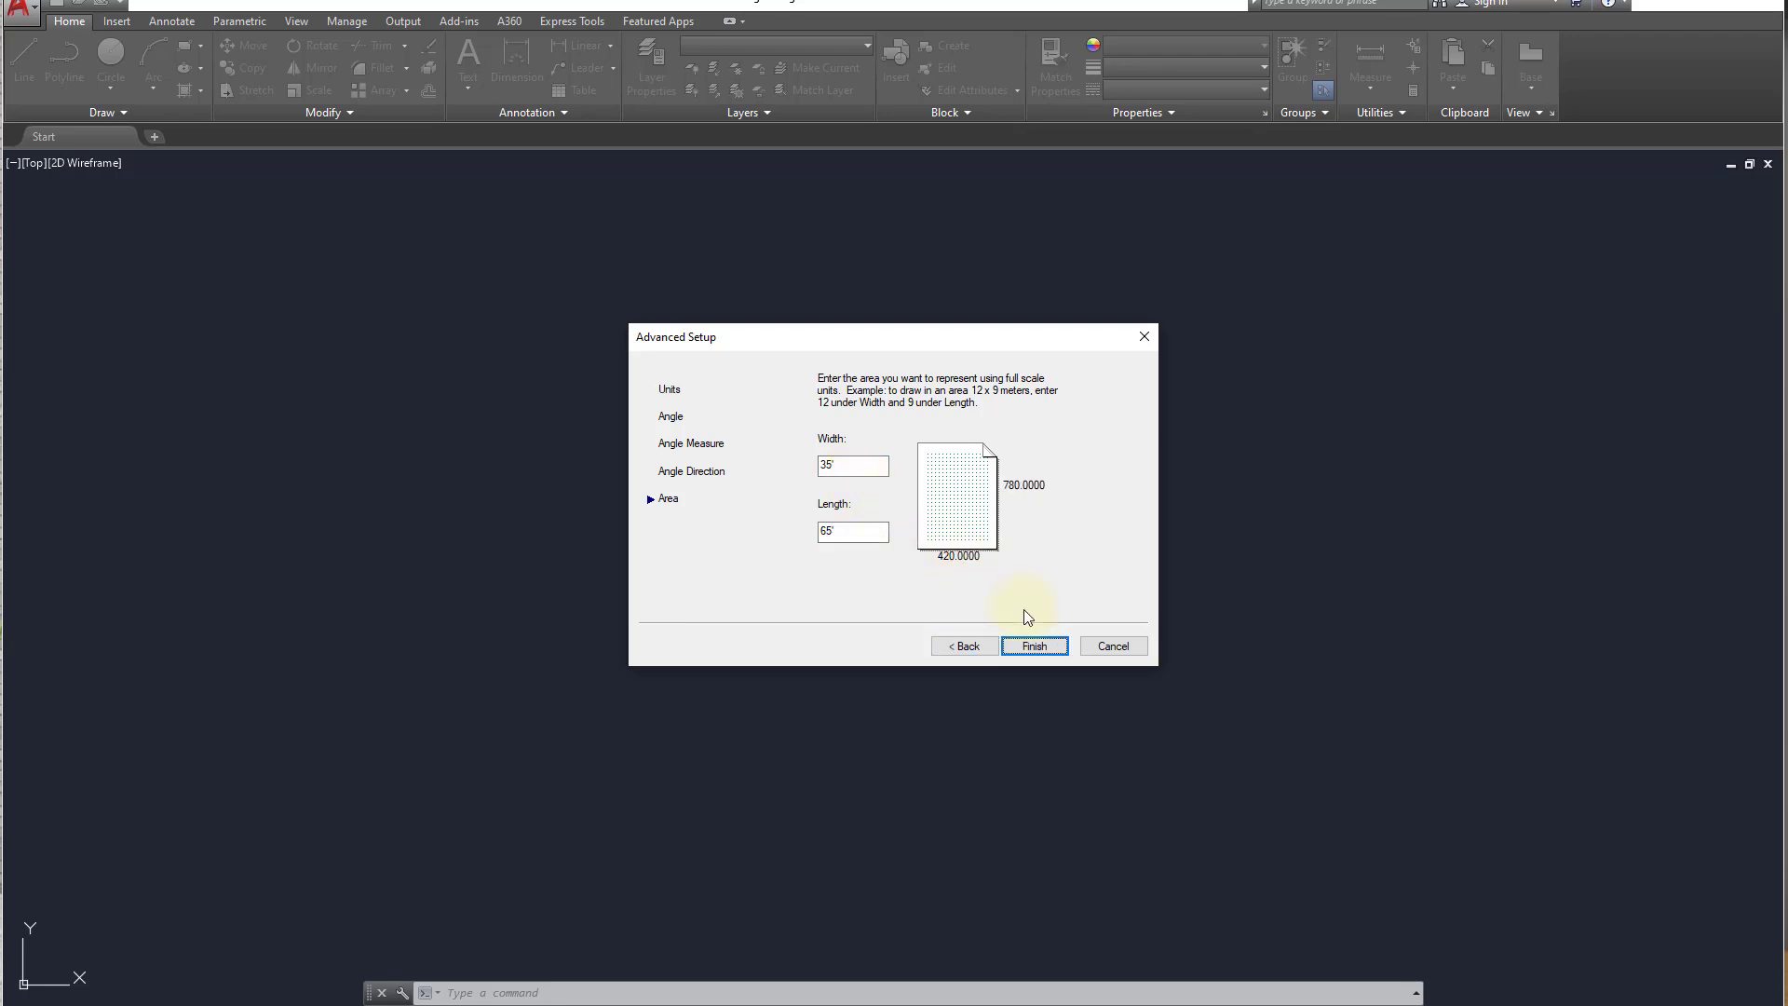
click(1041, 645)
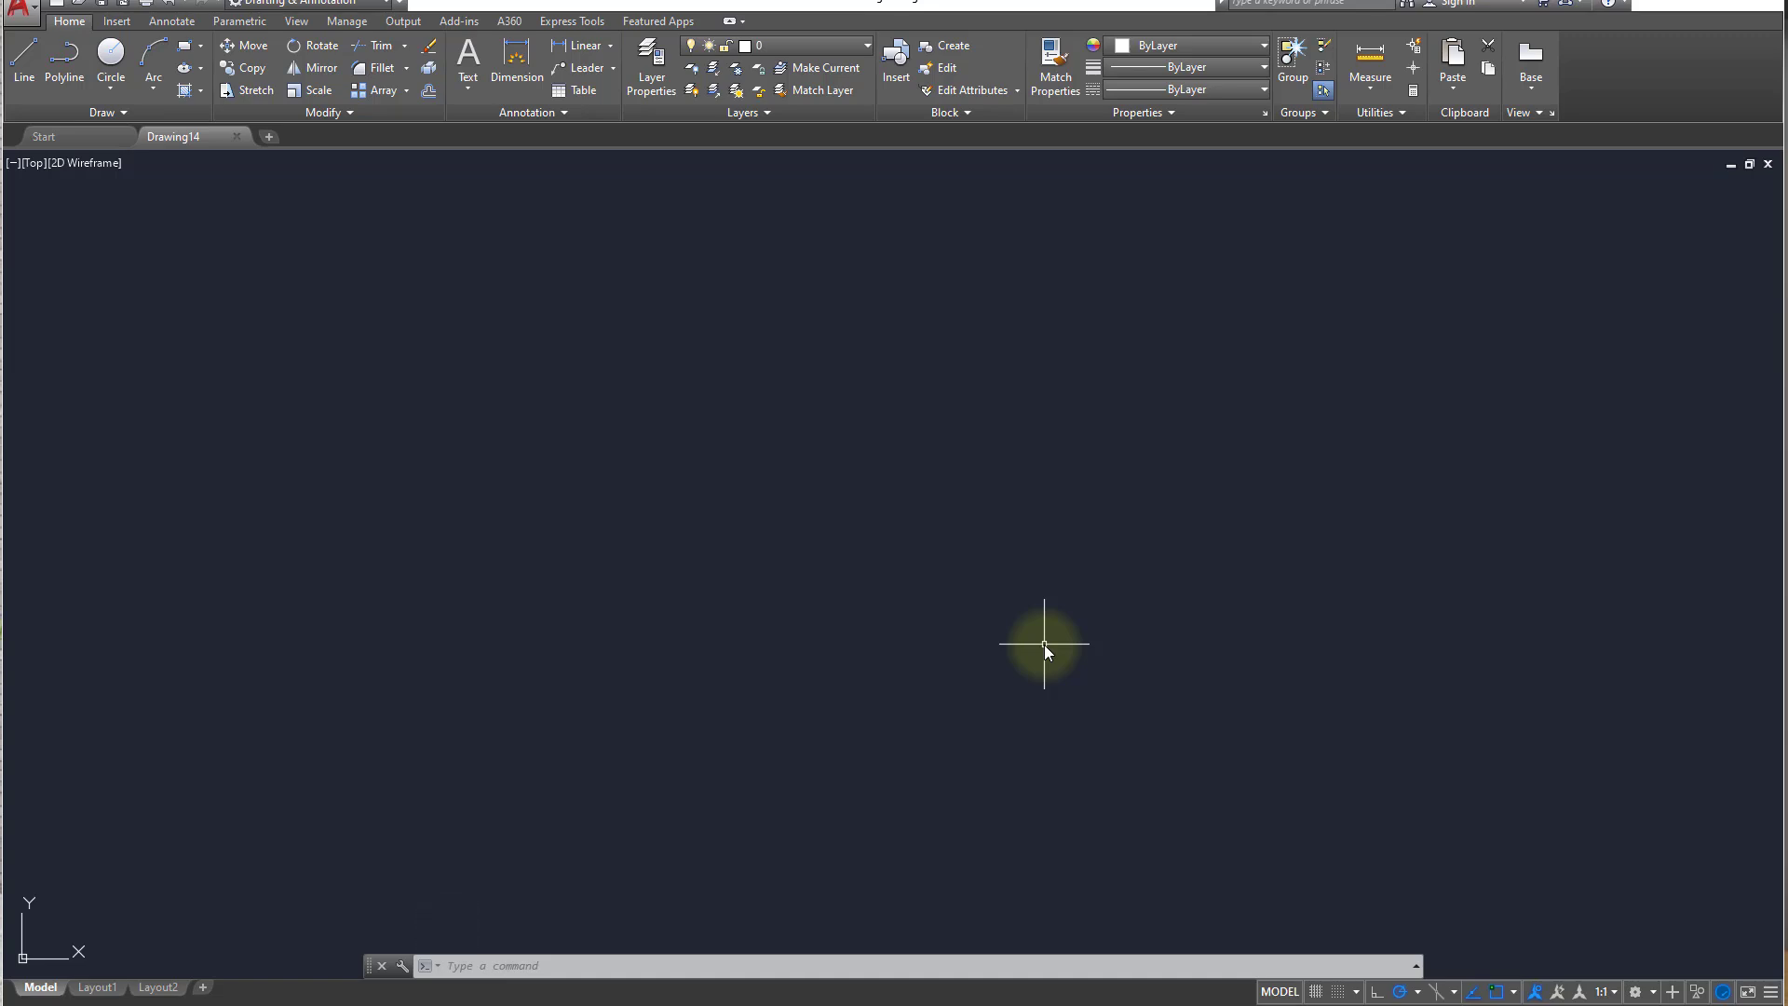
- Close the drawing and start a new default drawing without the wizard
click(1769, 165)
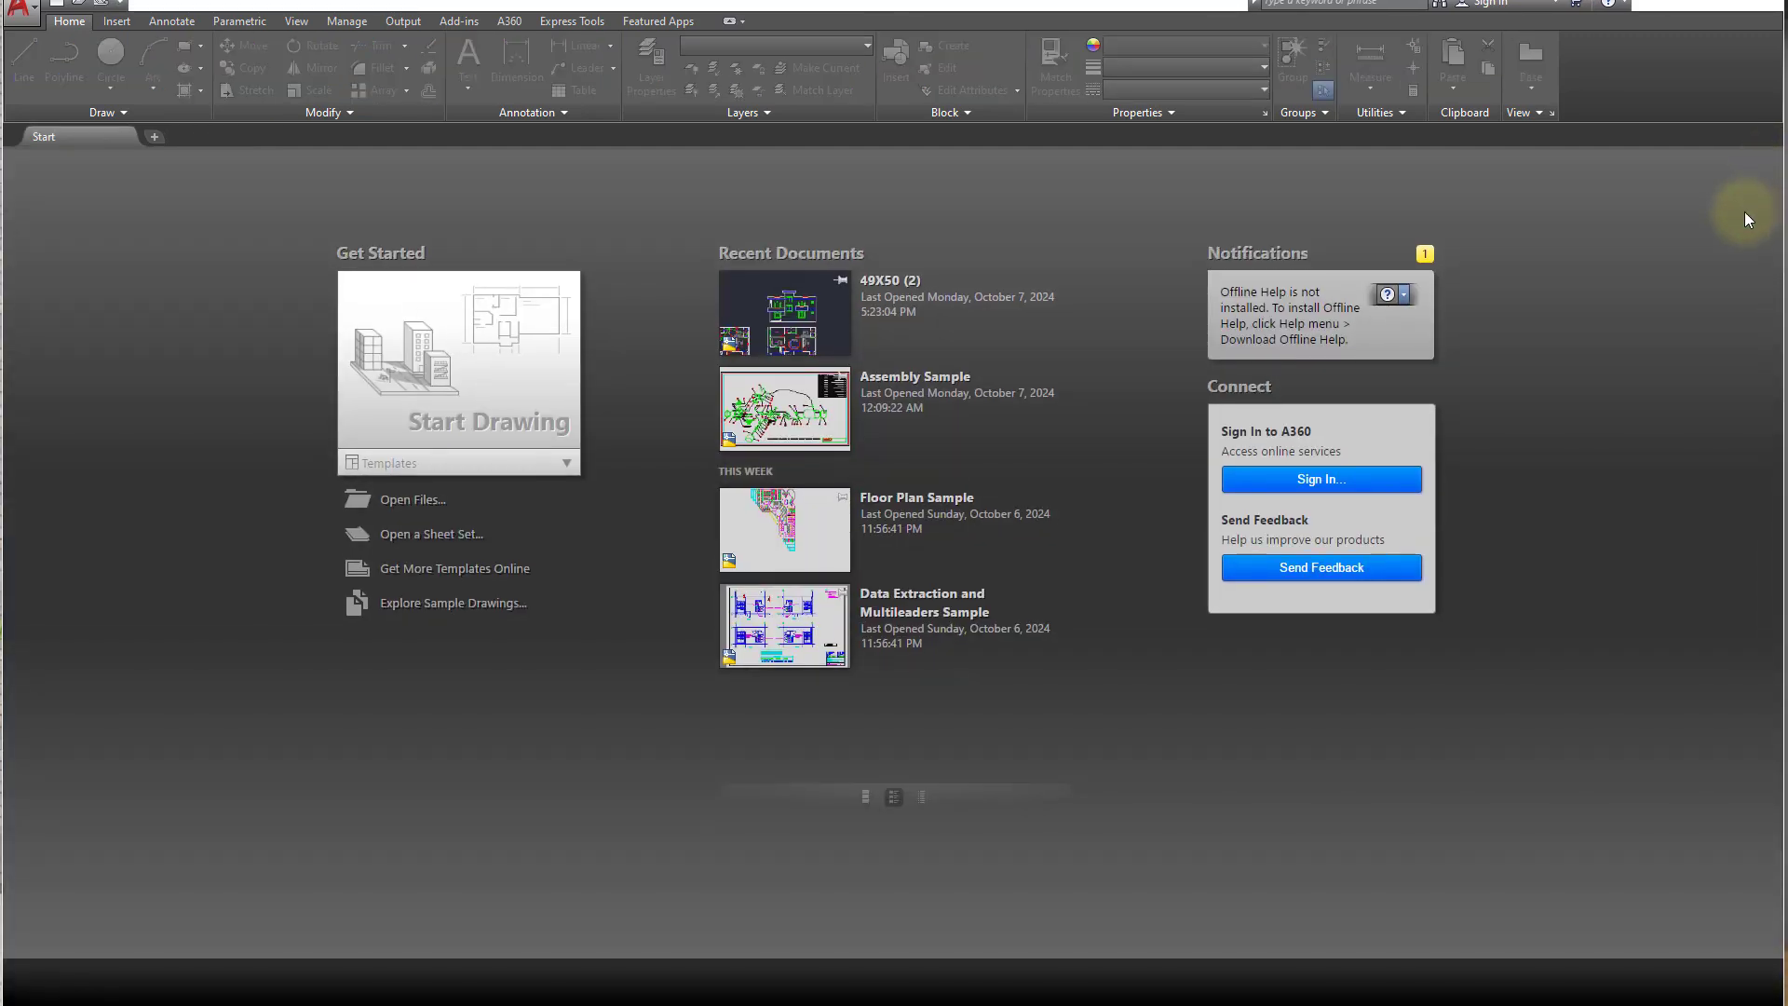
click(468, 375)
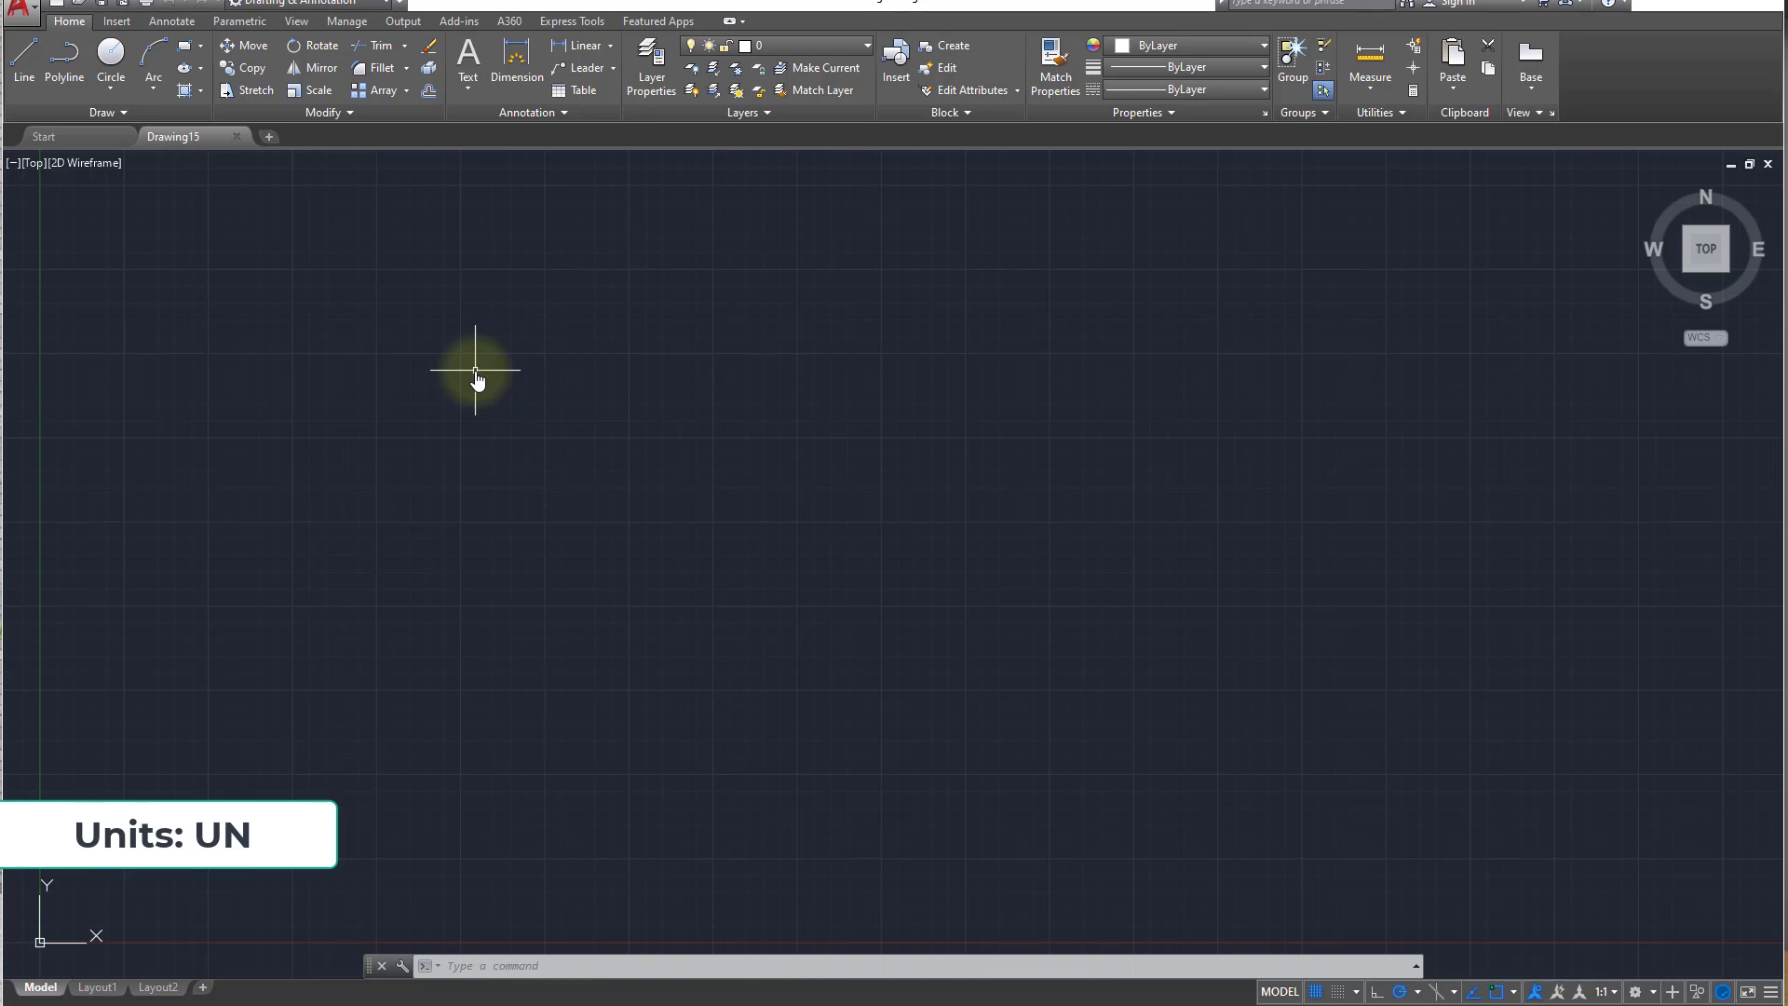
- Set the drawing units to Architectural length with 0'-0 1/8" precision and an insertion scale in Inches
text(UN)
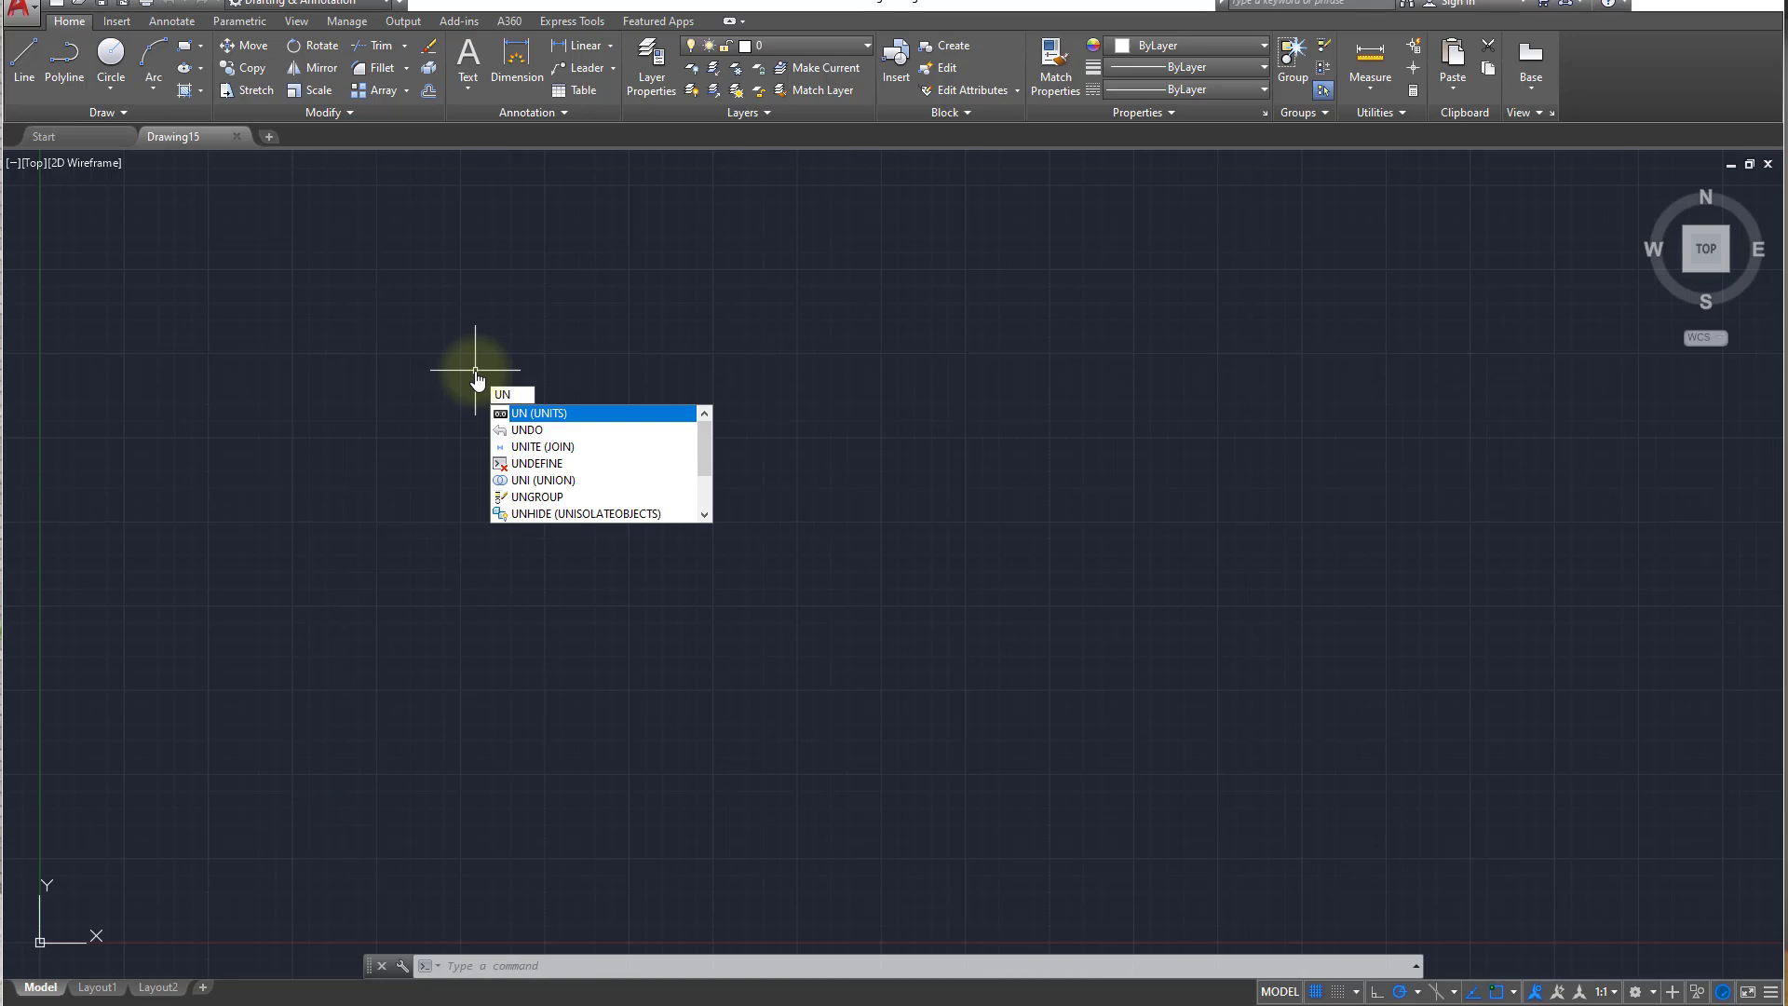
key(Return)
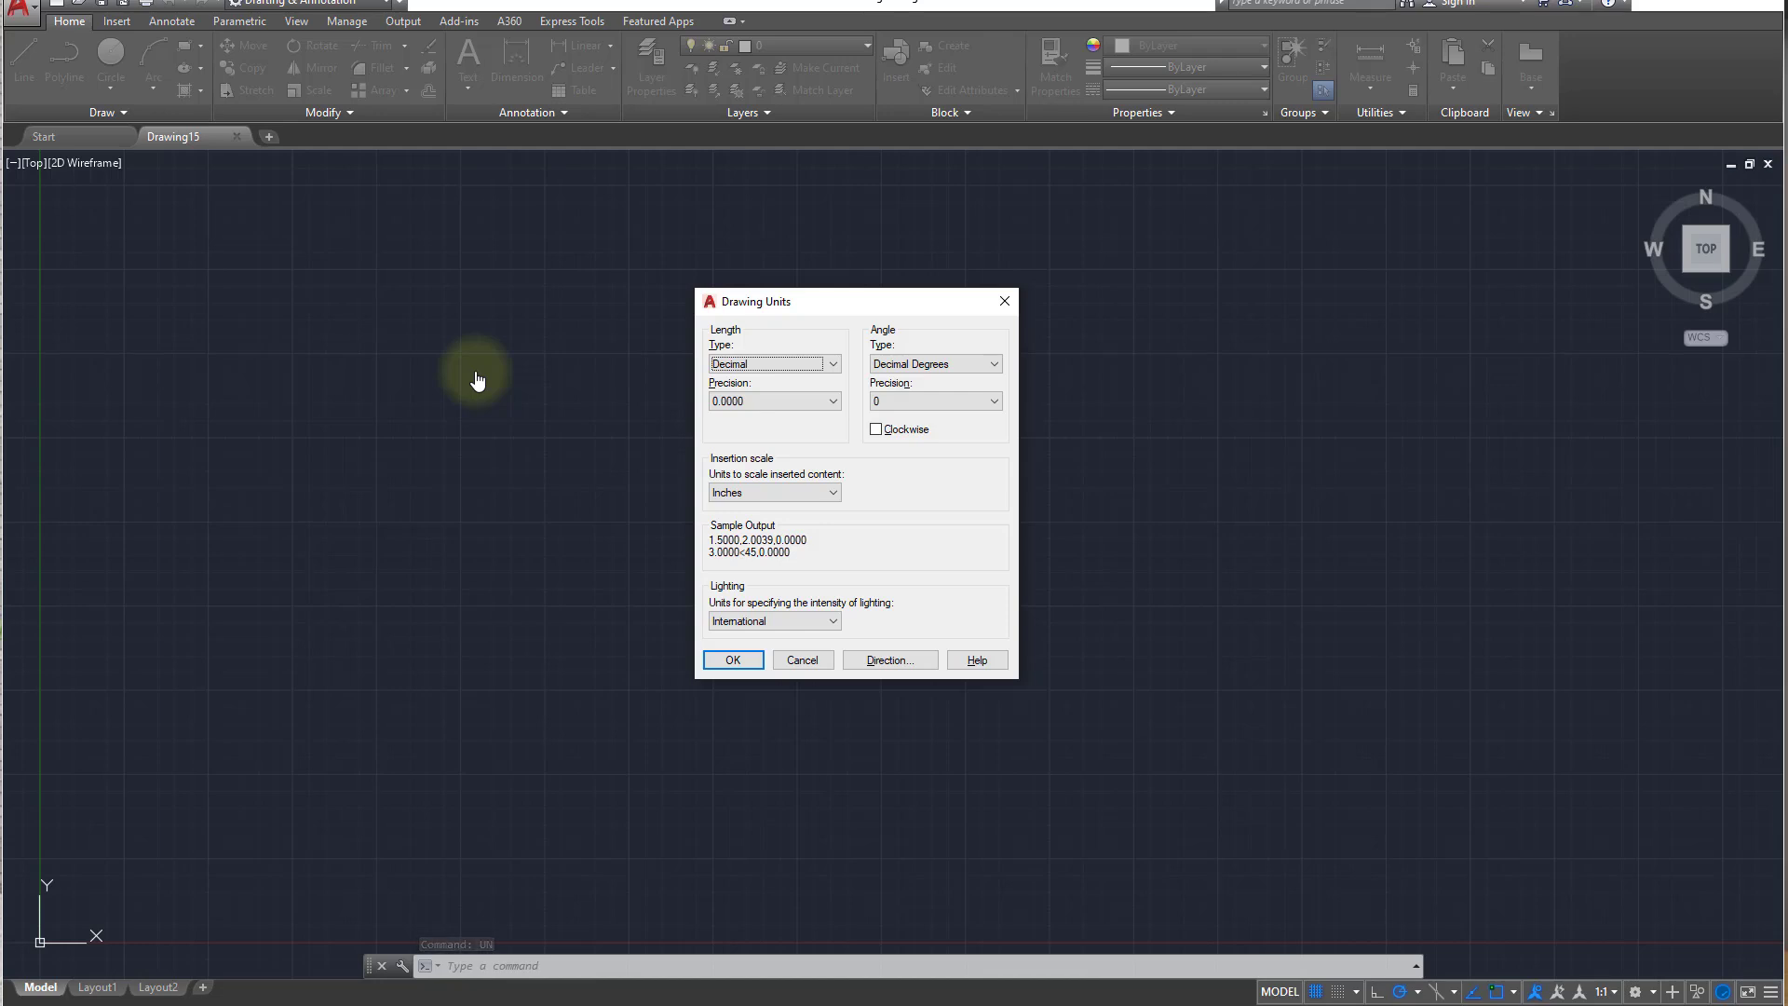
click(762, 361)
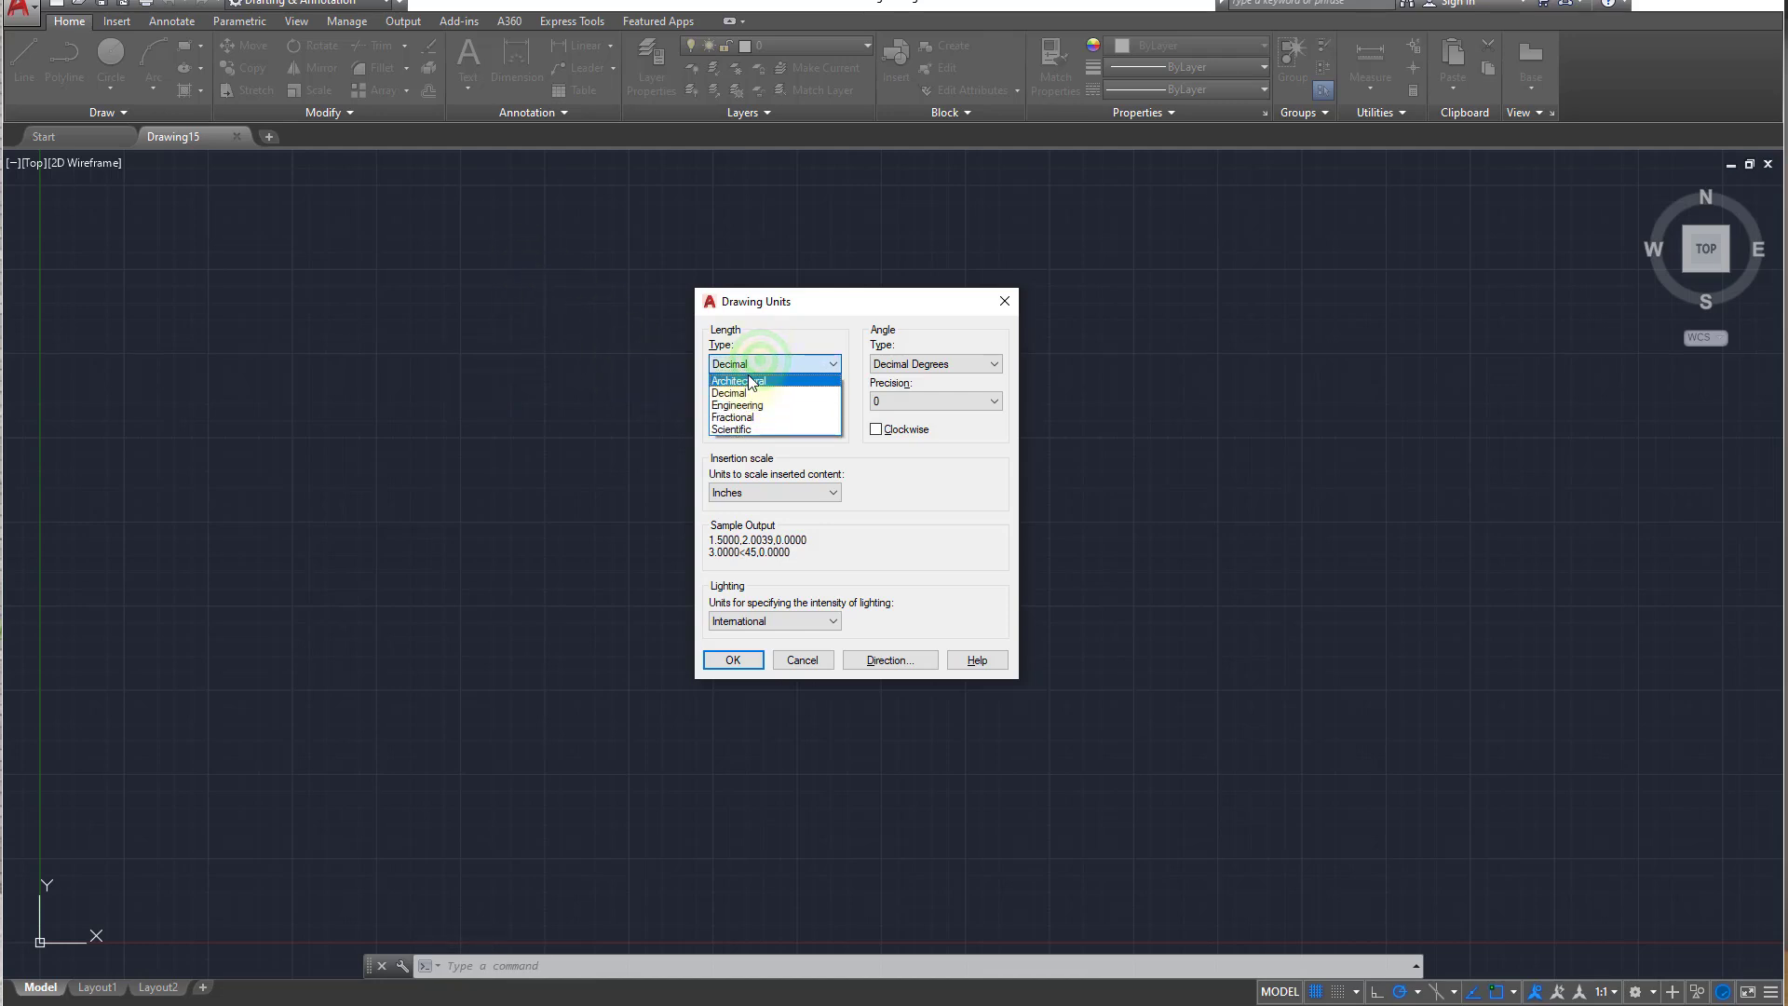
click(741, 381)
click(756, 401)
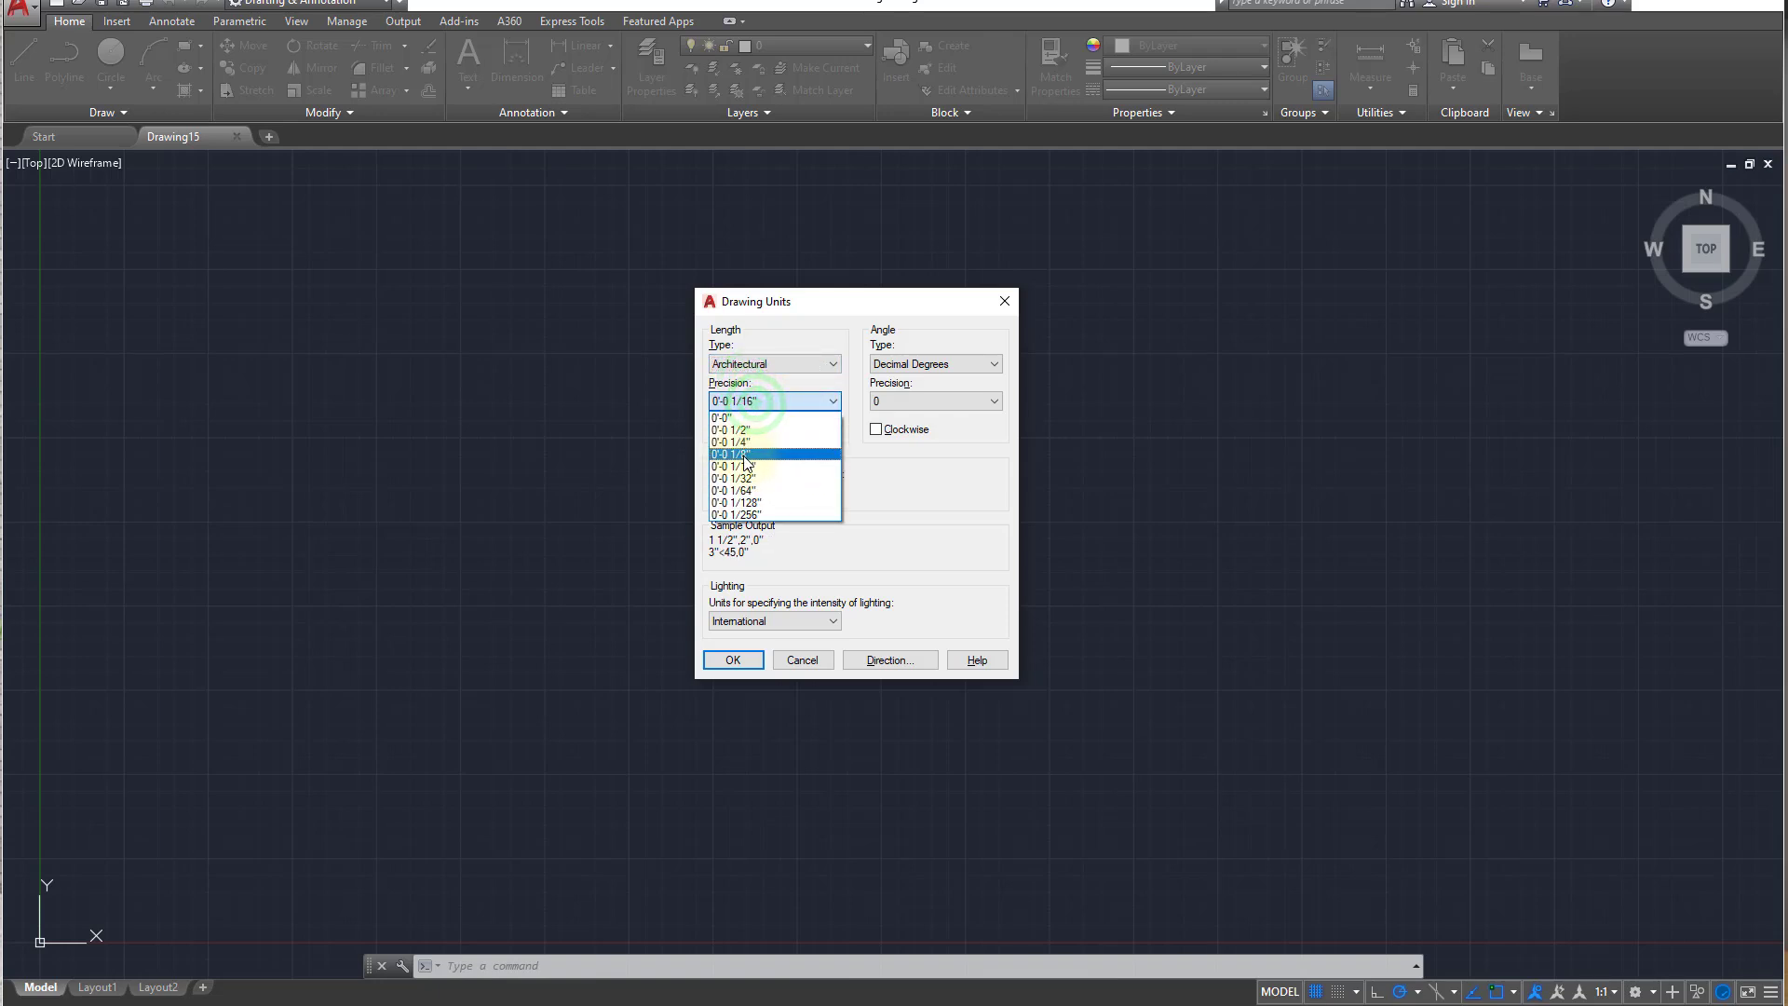
click(762, 455)
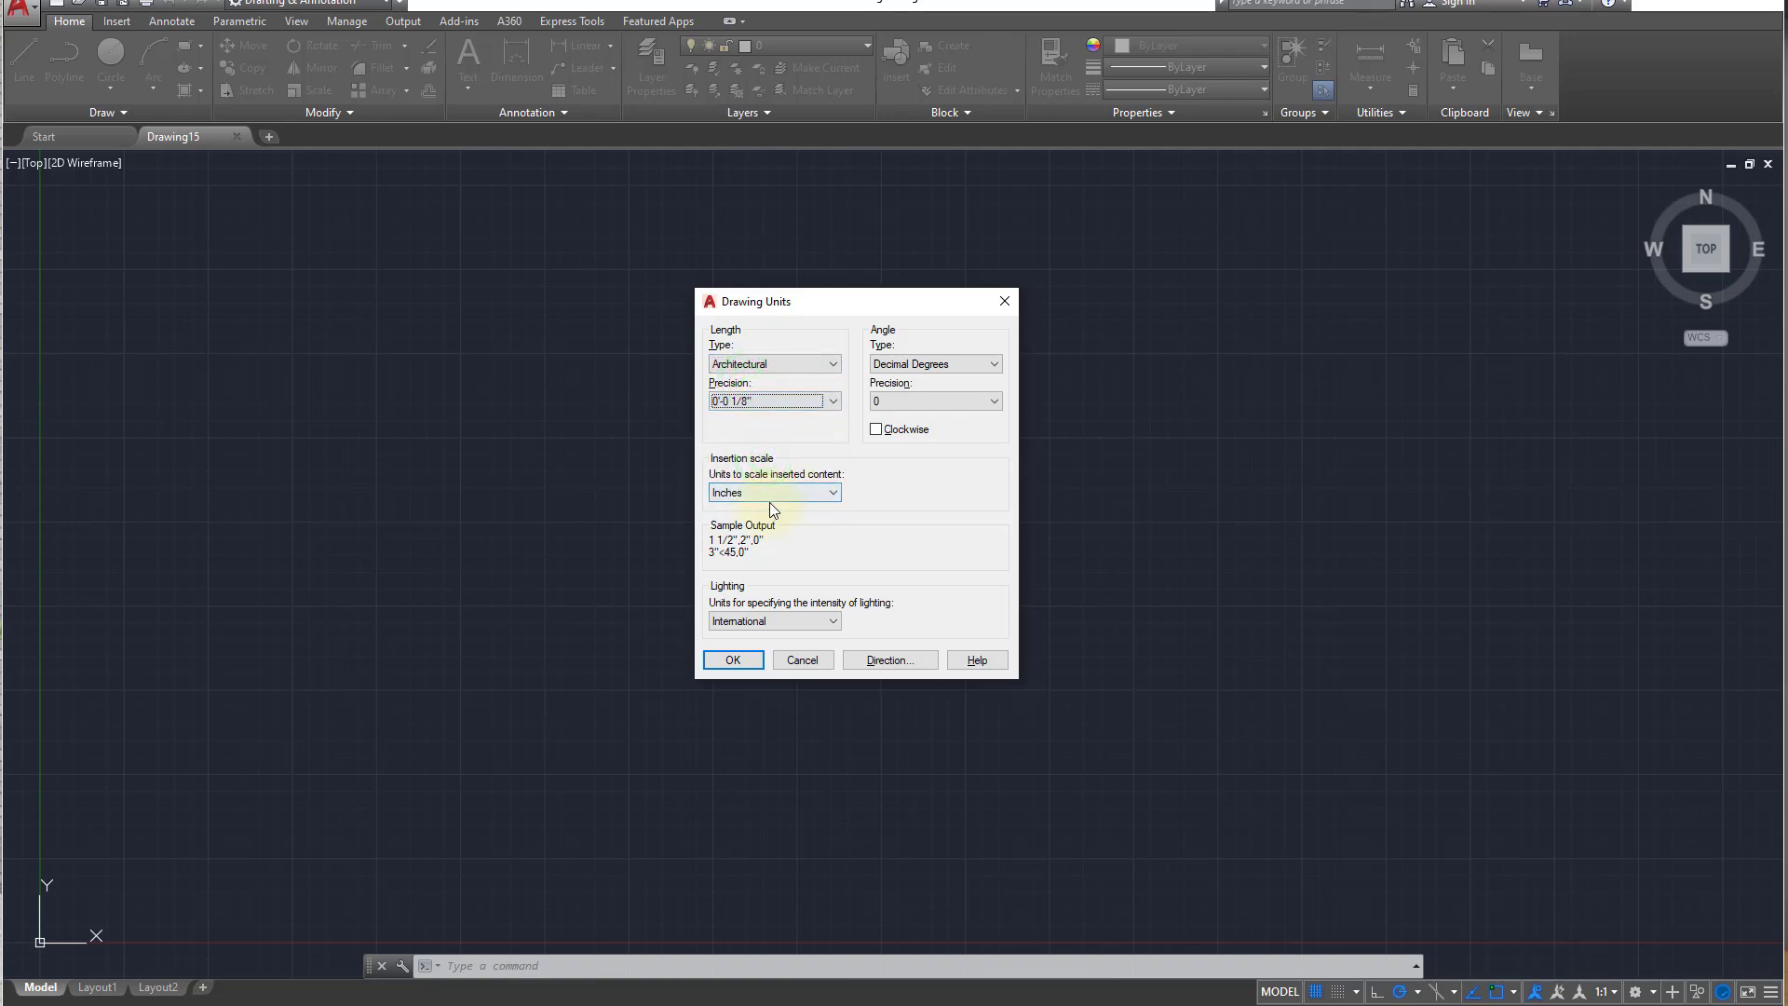
click(769, 500)
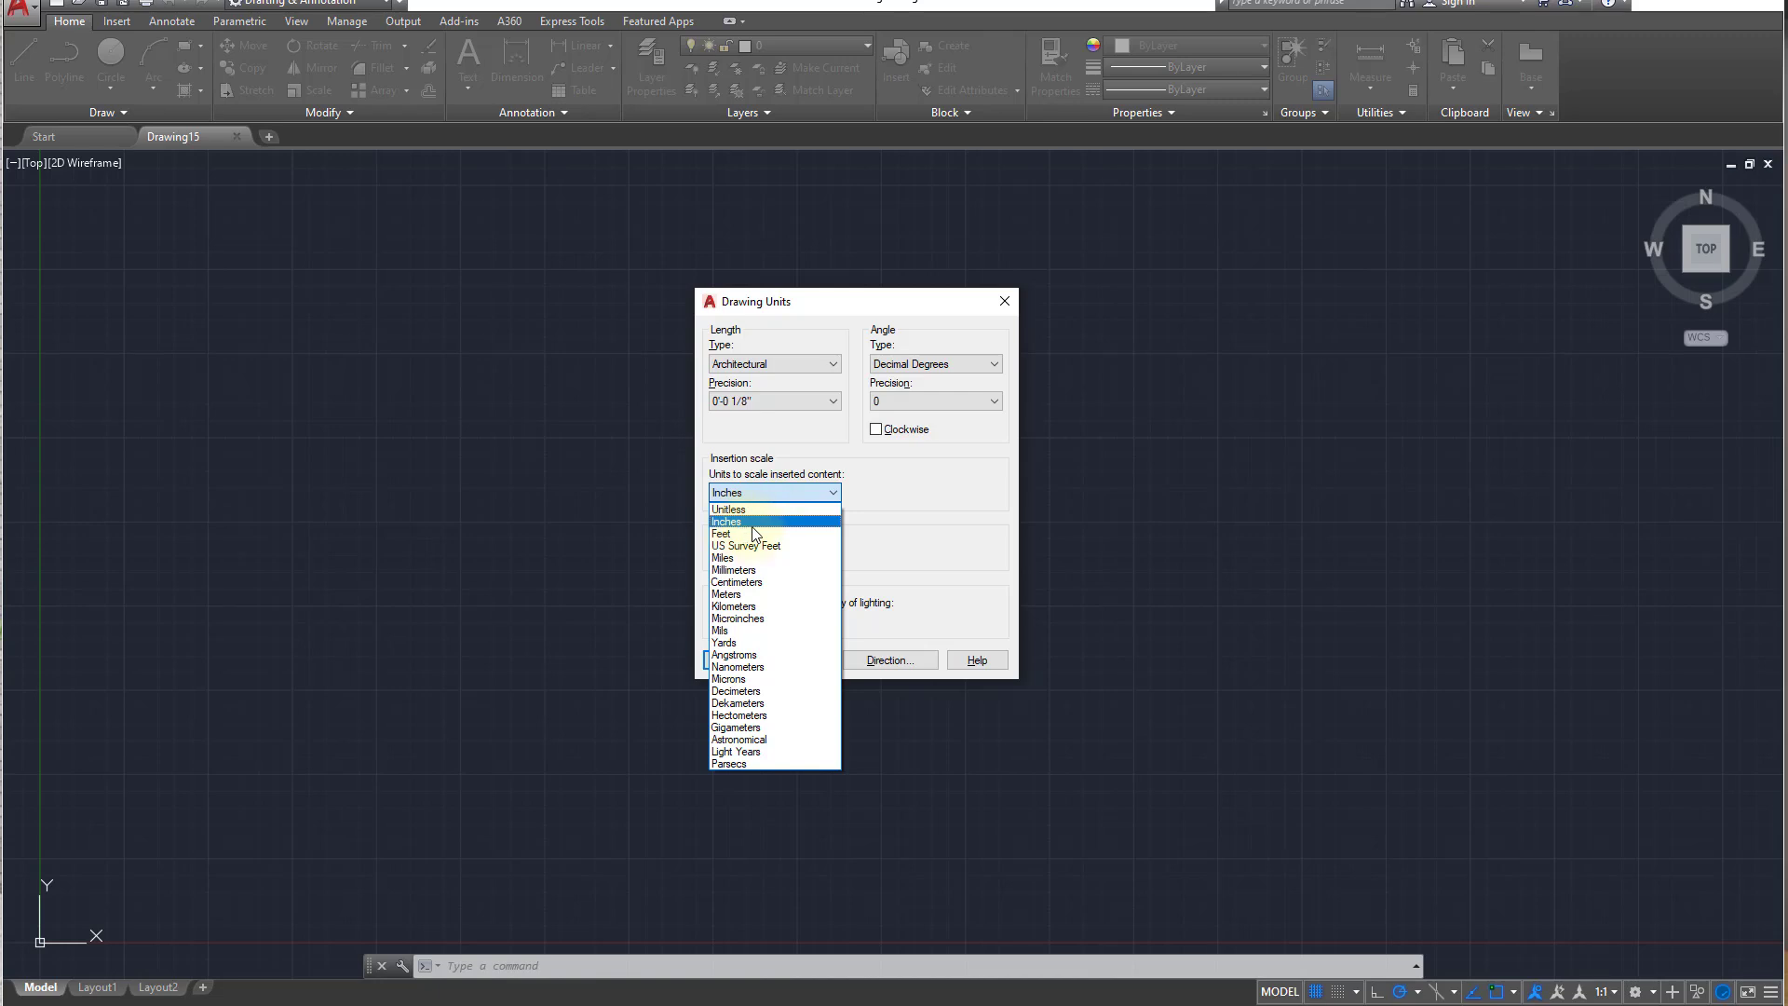
click(745, 521)
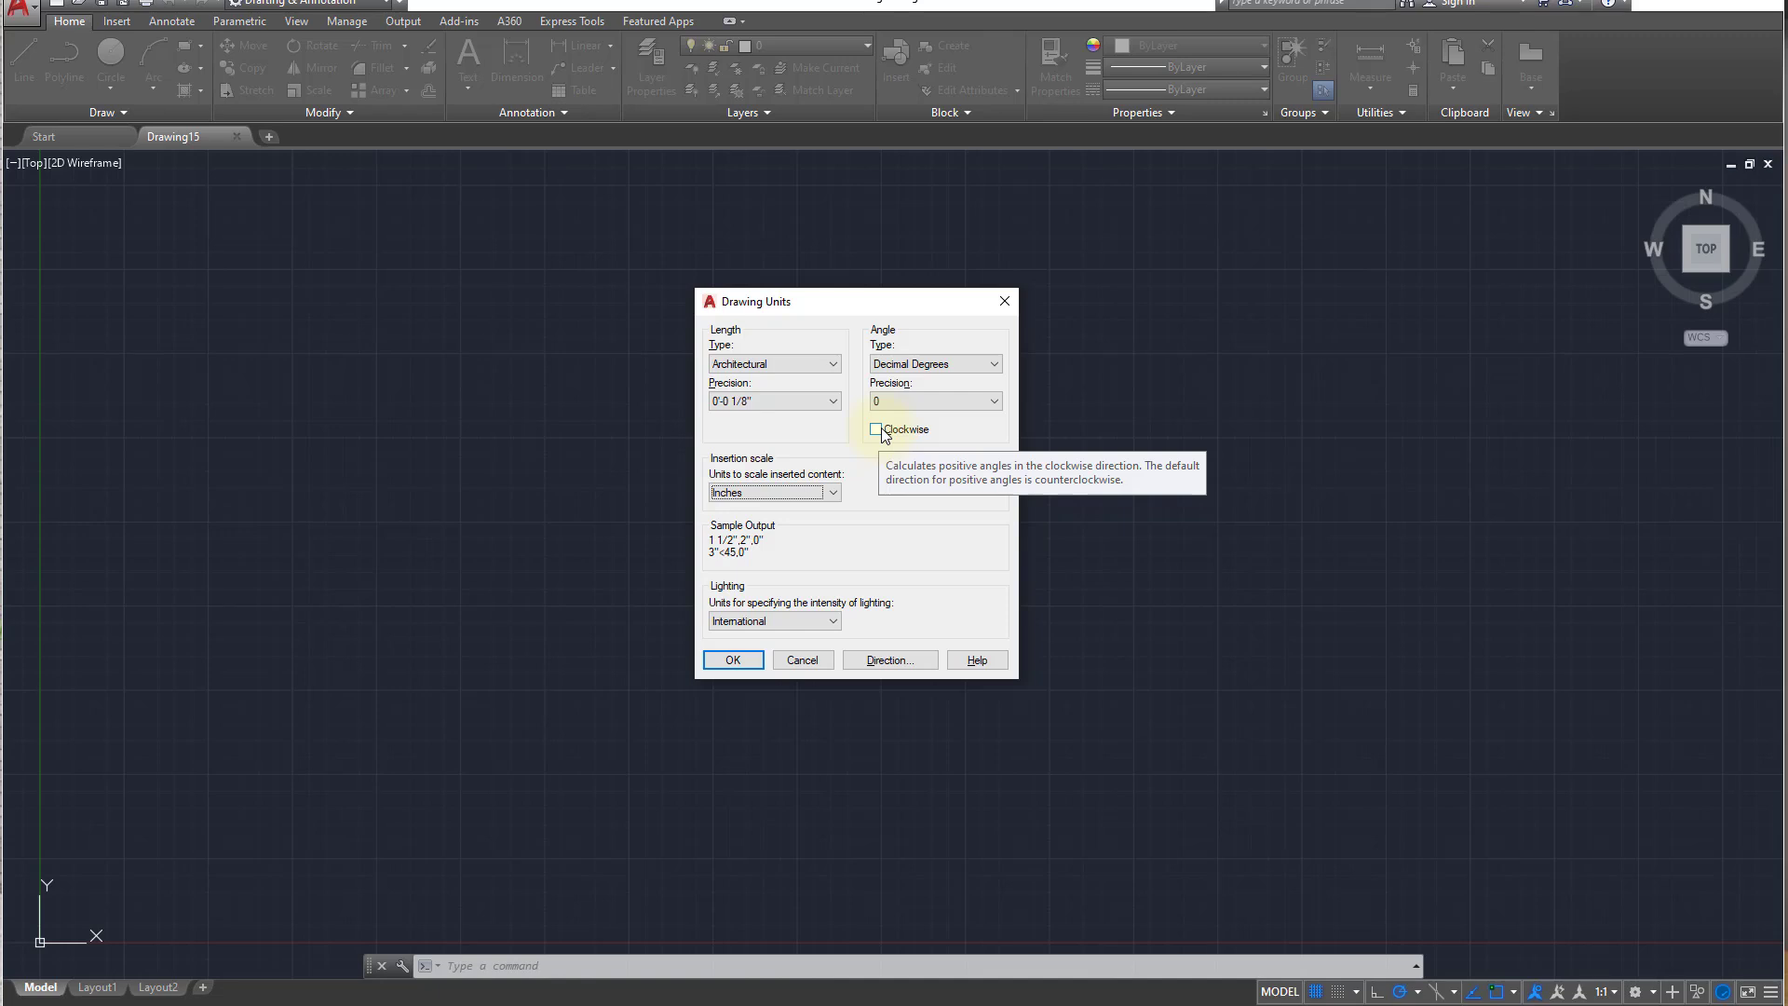
click(722, 662)
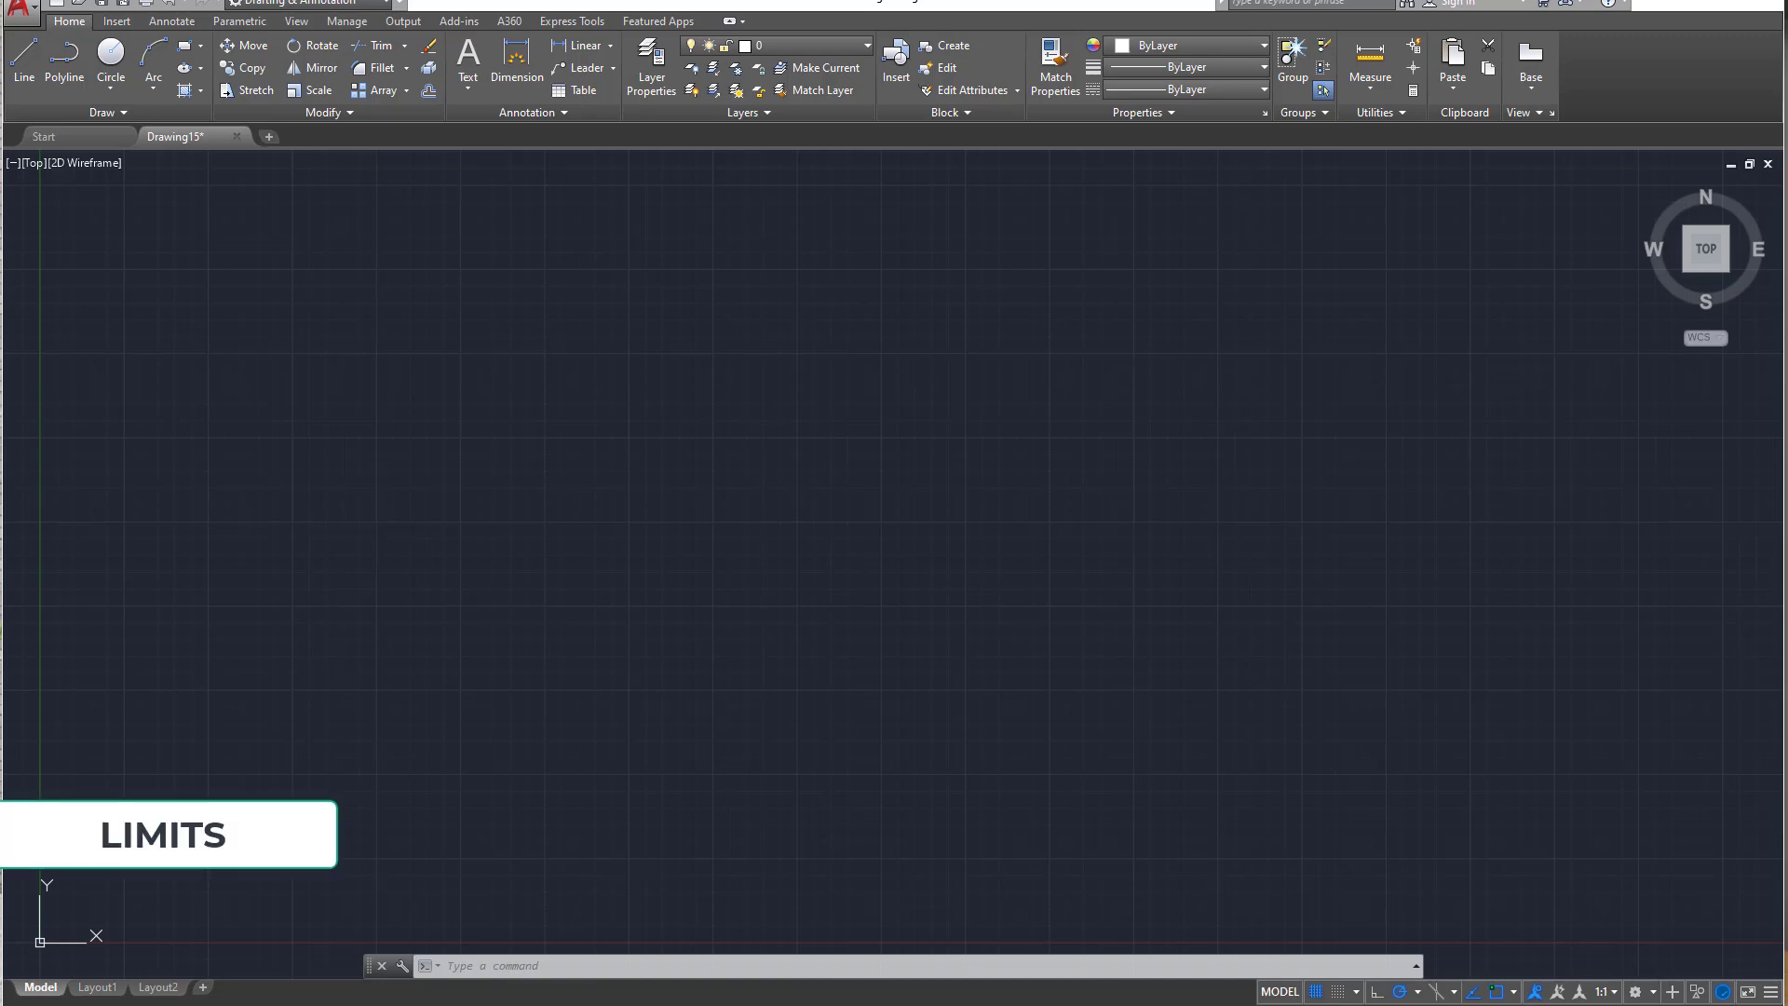
- Set the model space limits with the lower left corner at 0,0 and the upper right corner at 35',60'
click(1126, 746)
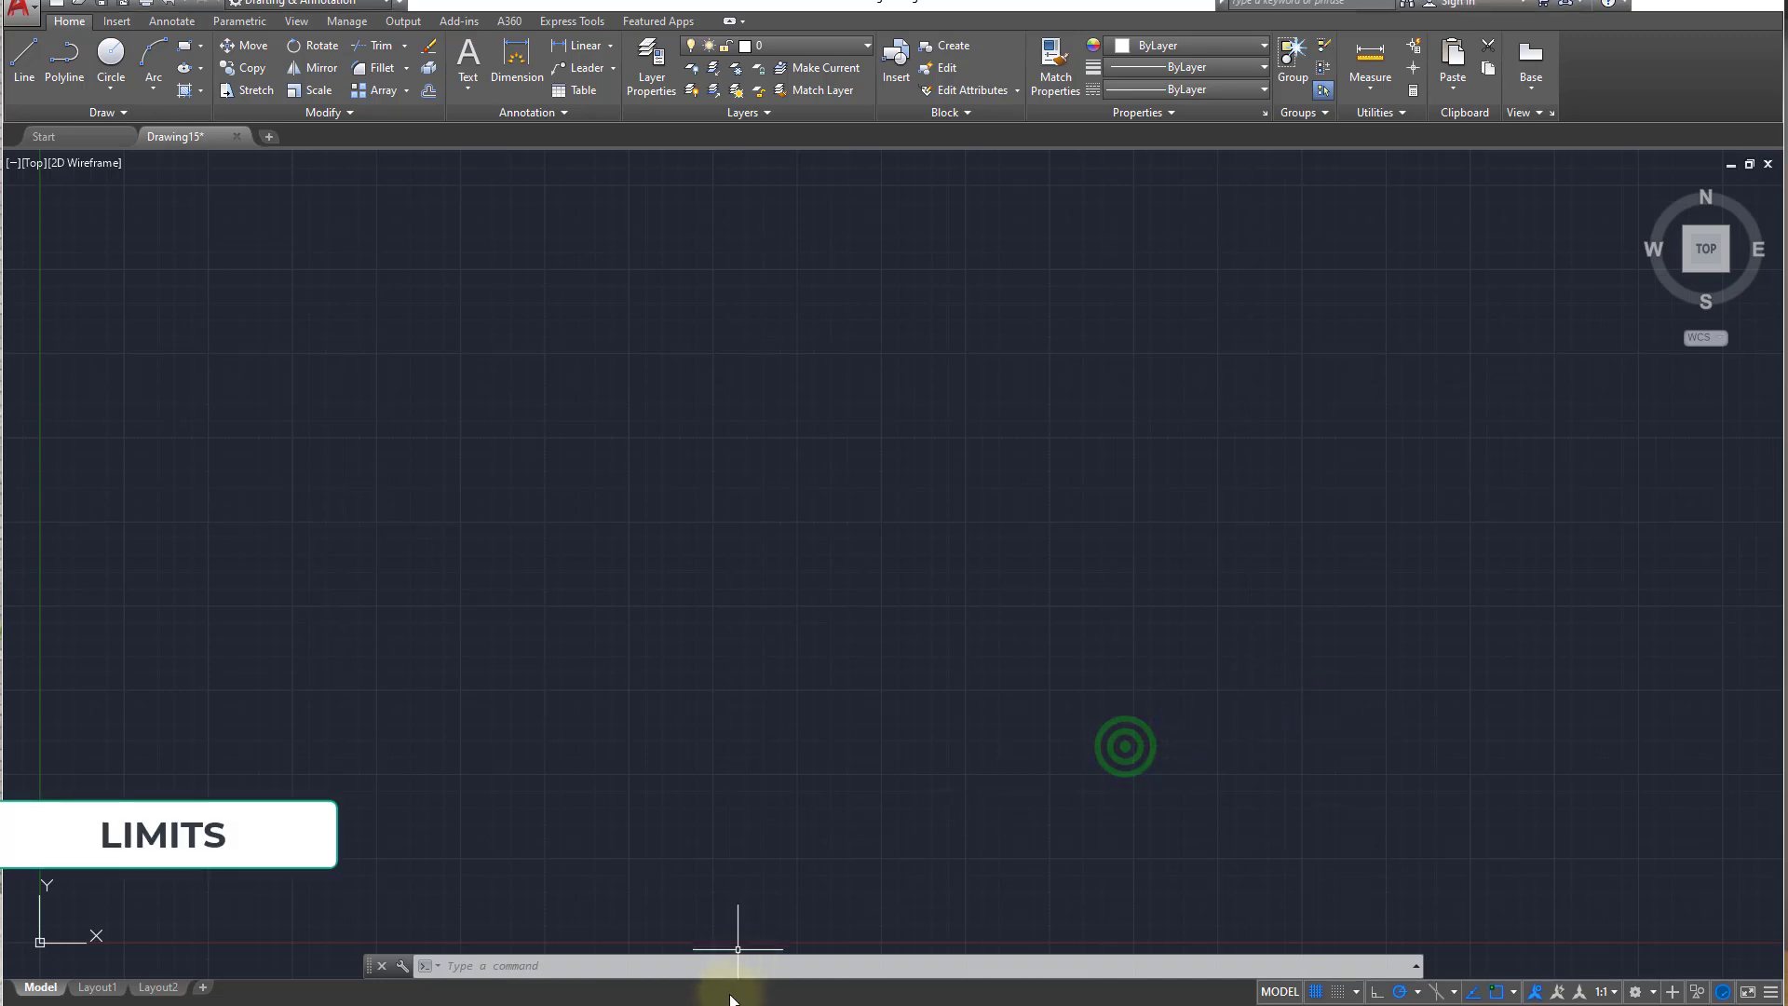
text(l)
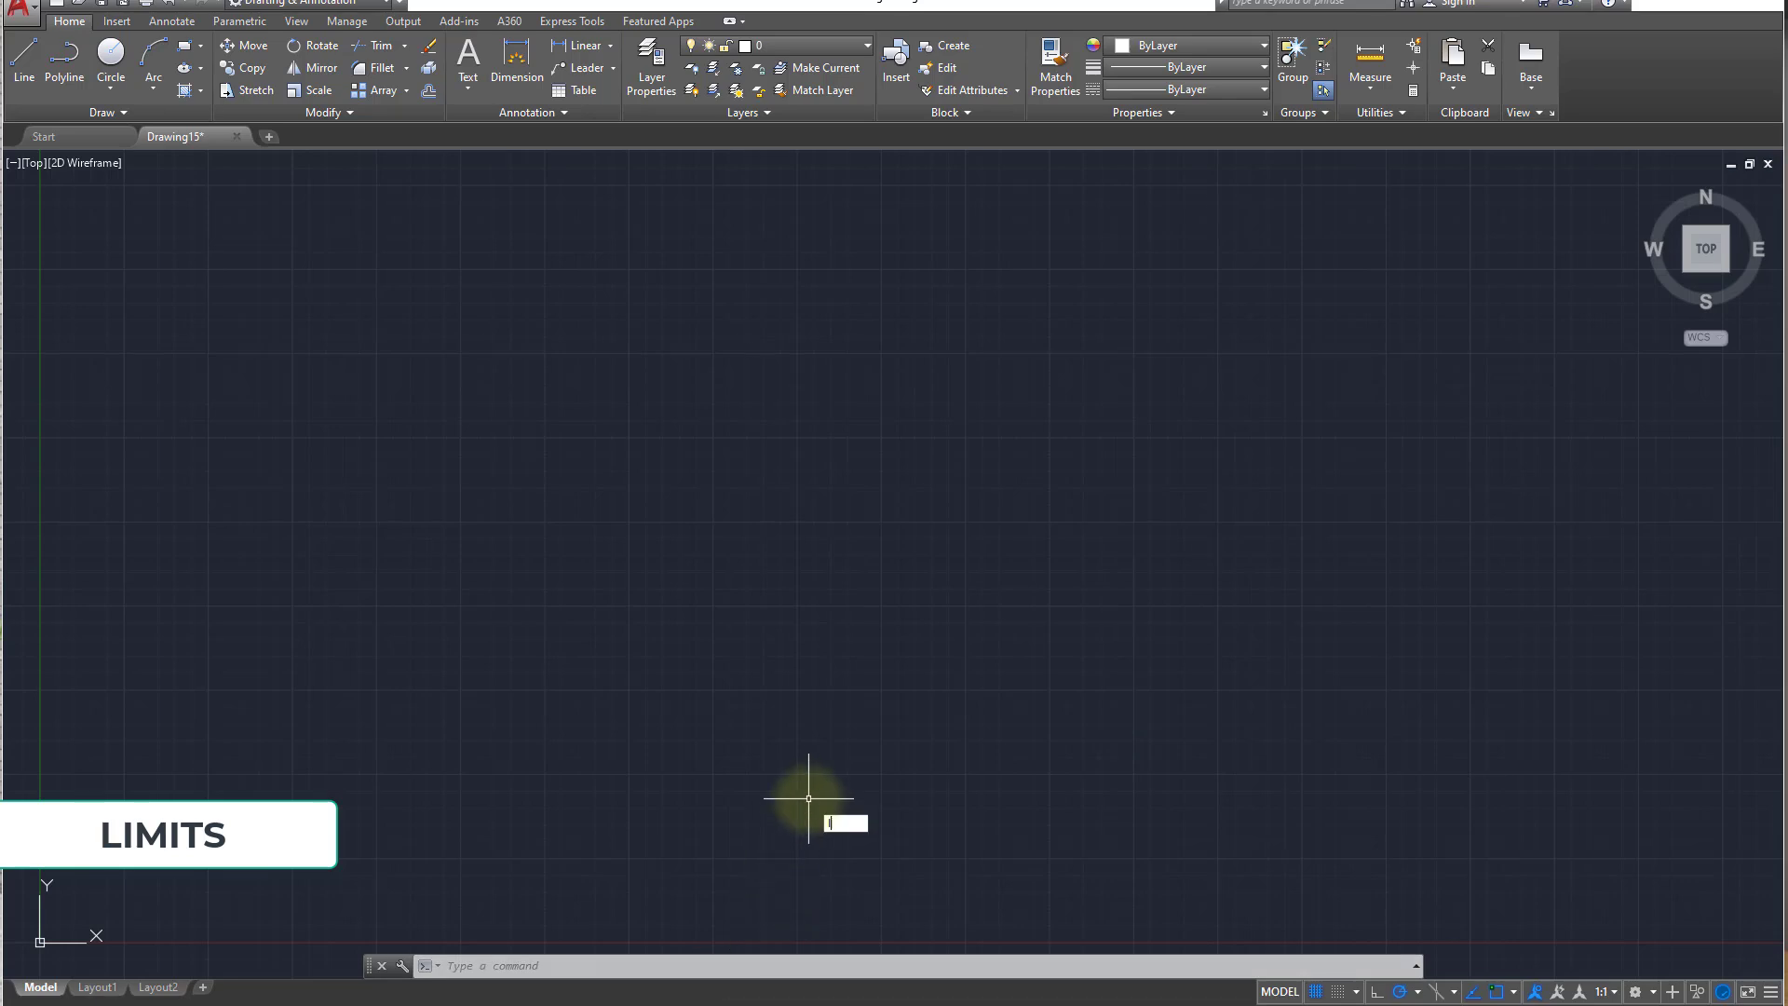
text(in)
key(BackSpace)
text(m)
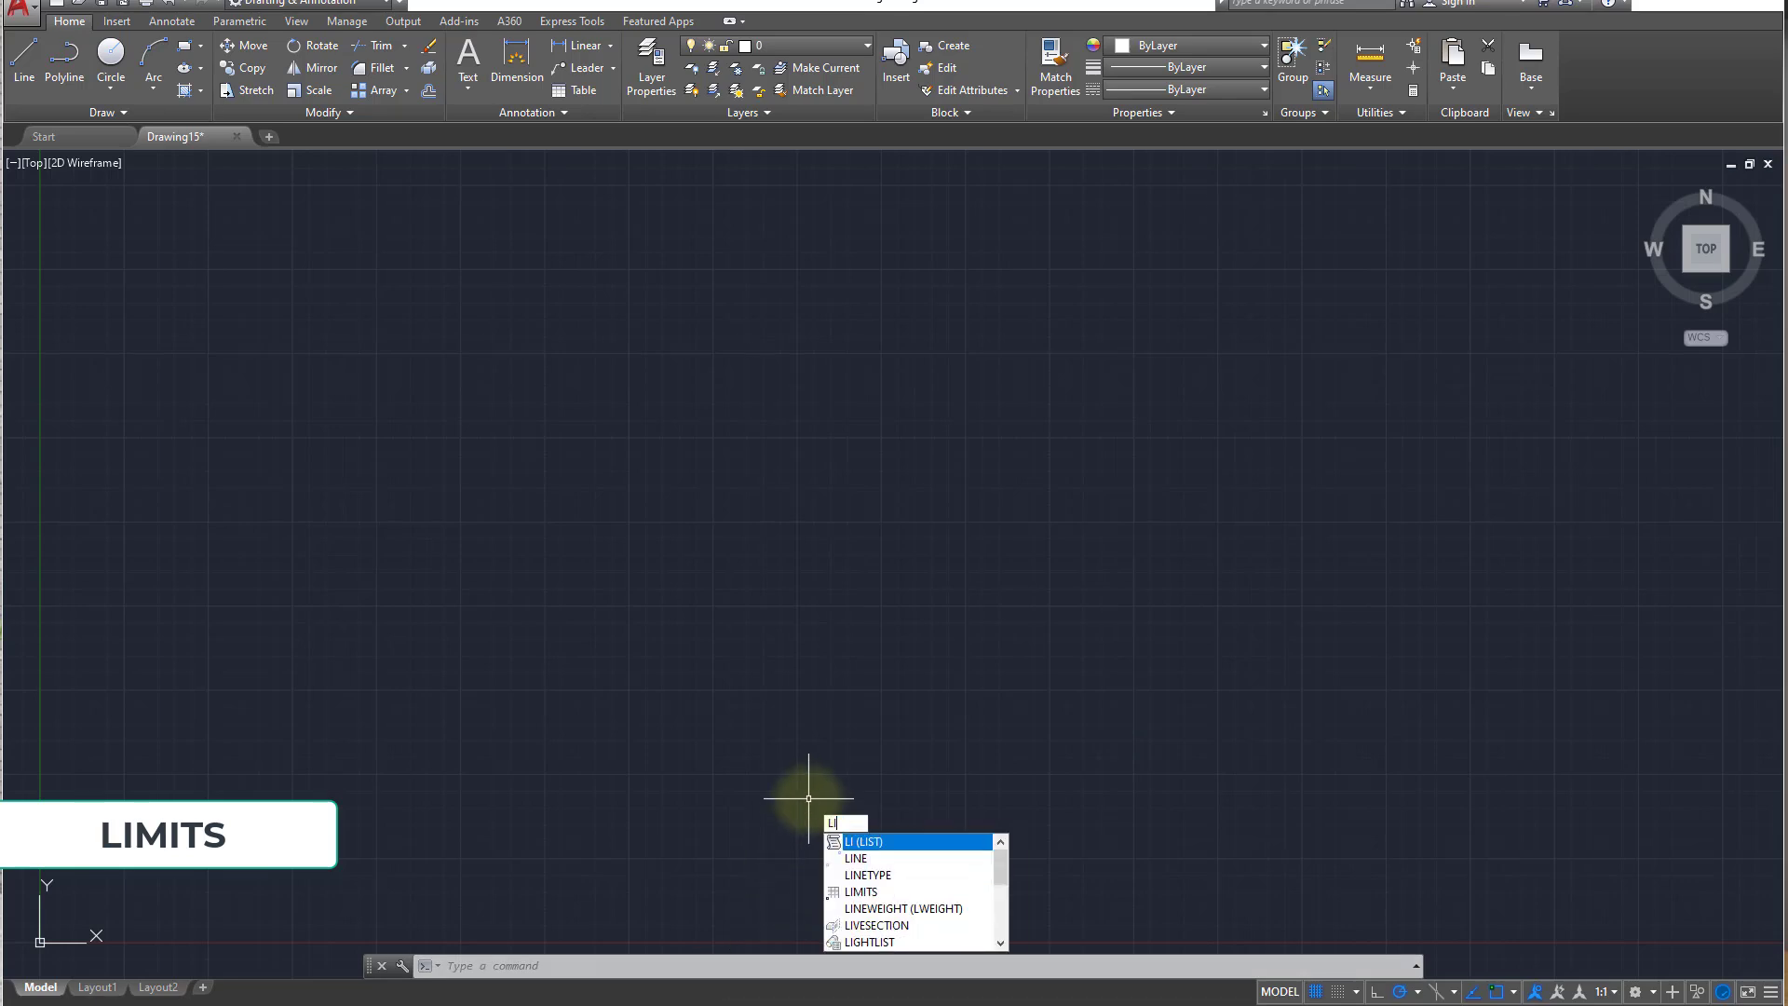
text(it)
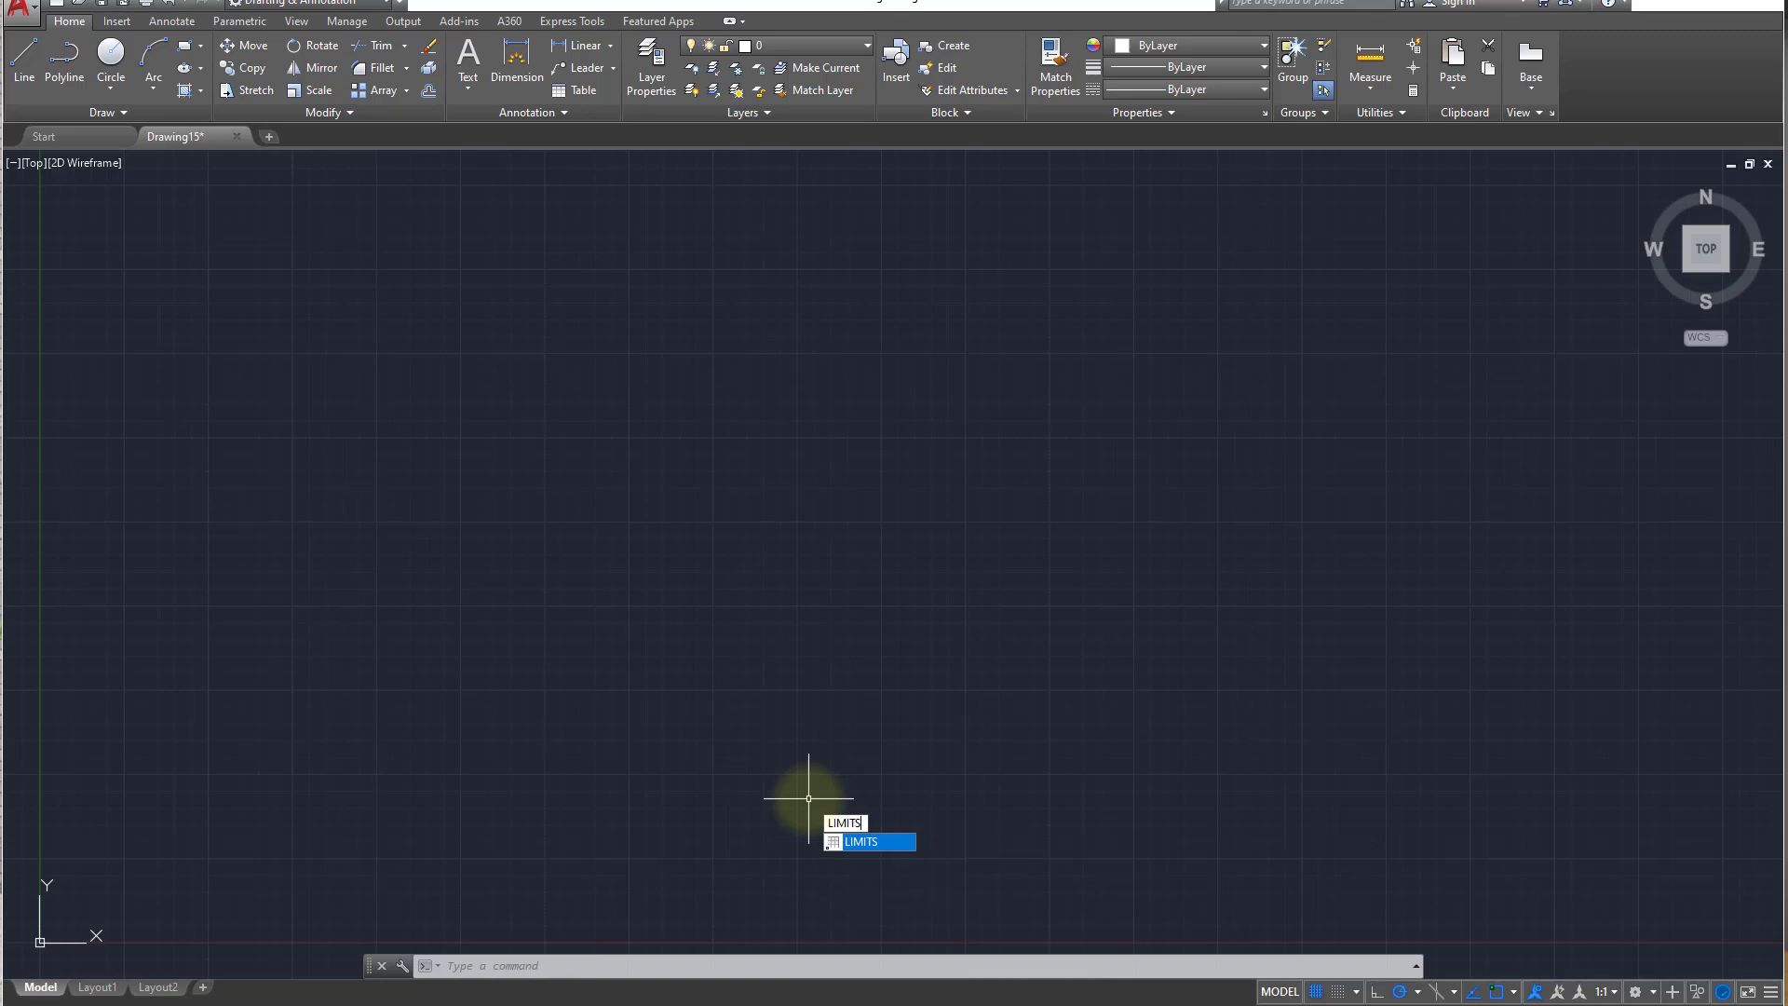
key(Return)
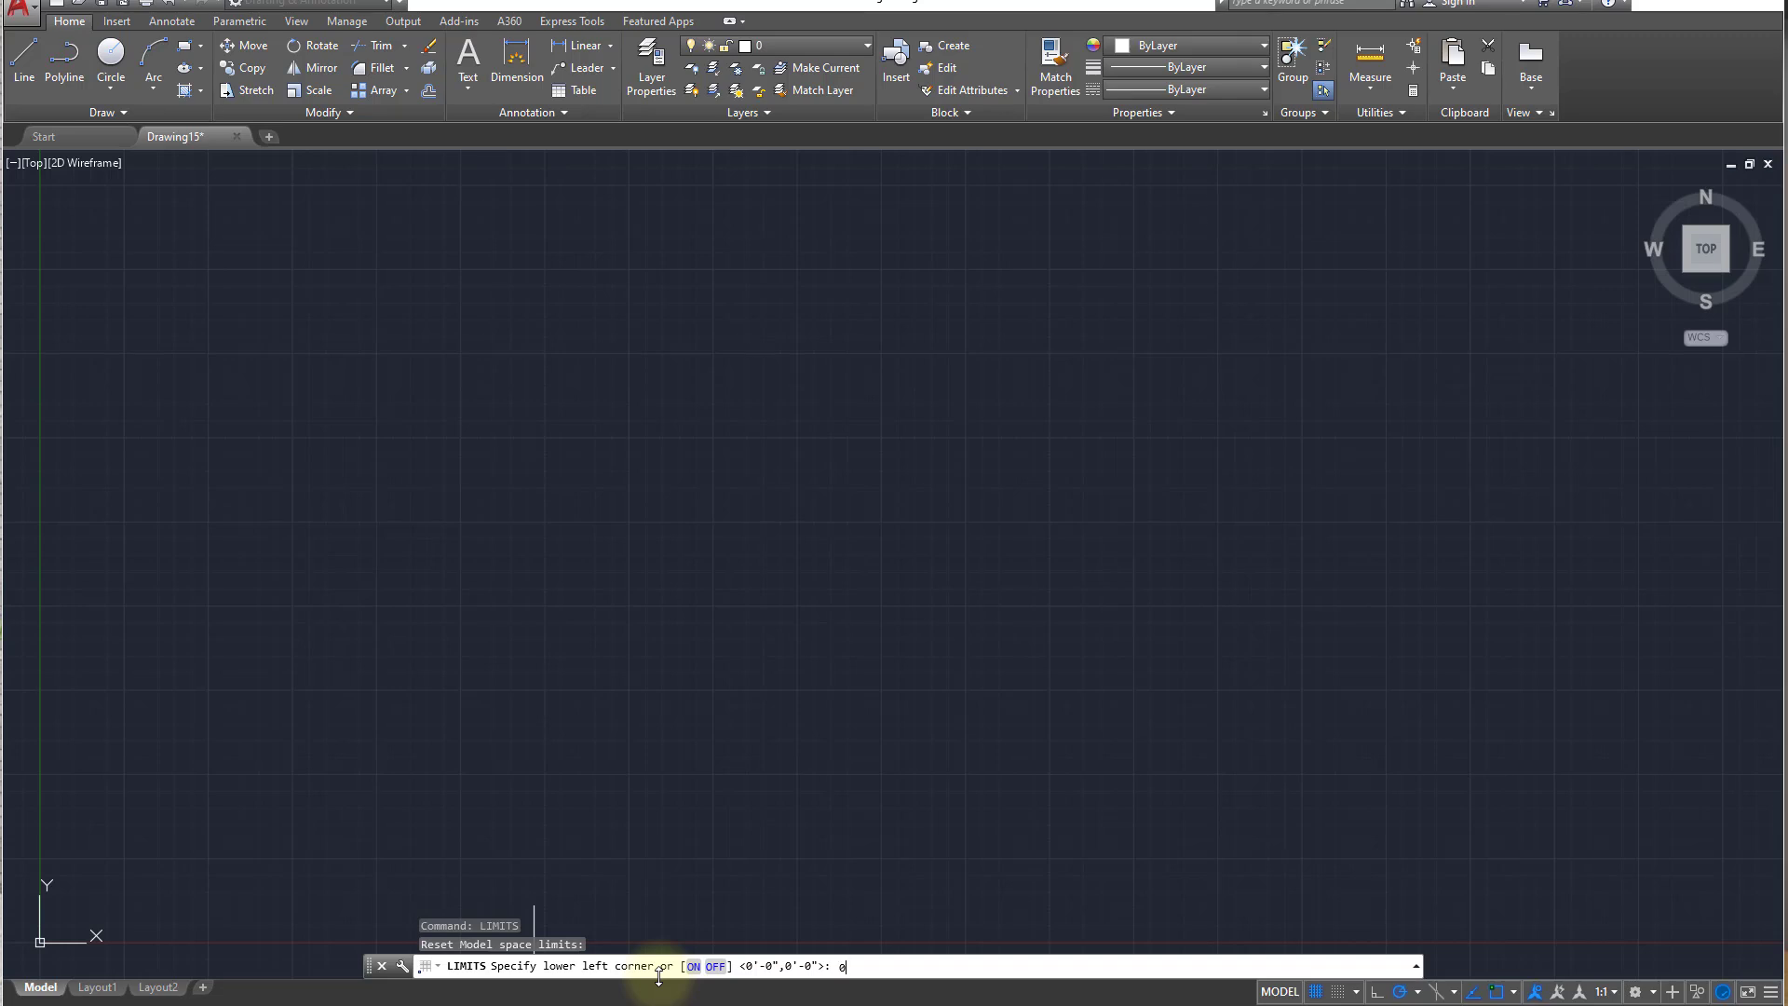
text(,0)
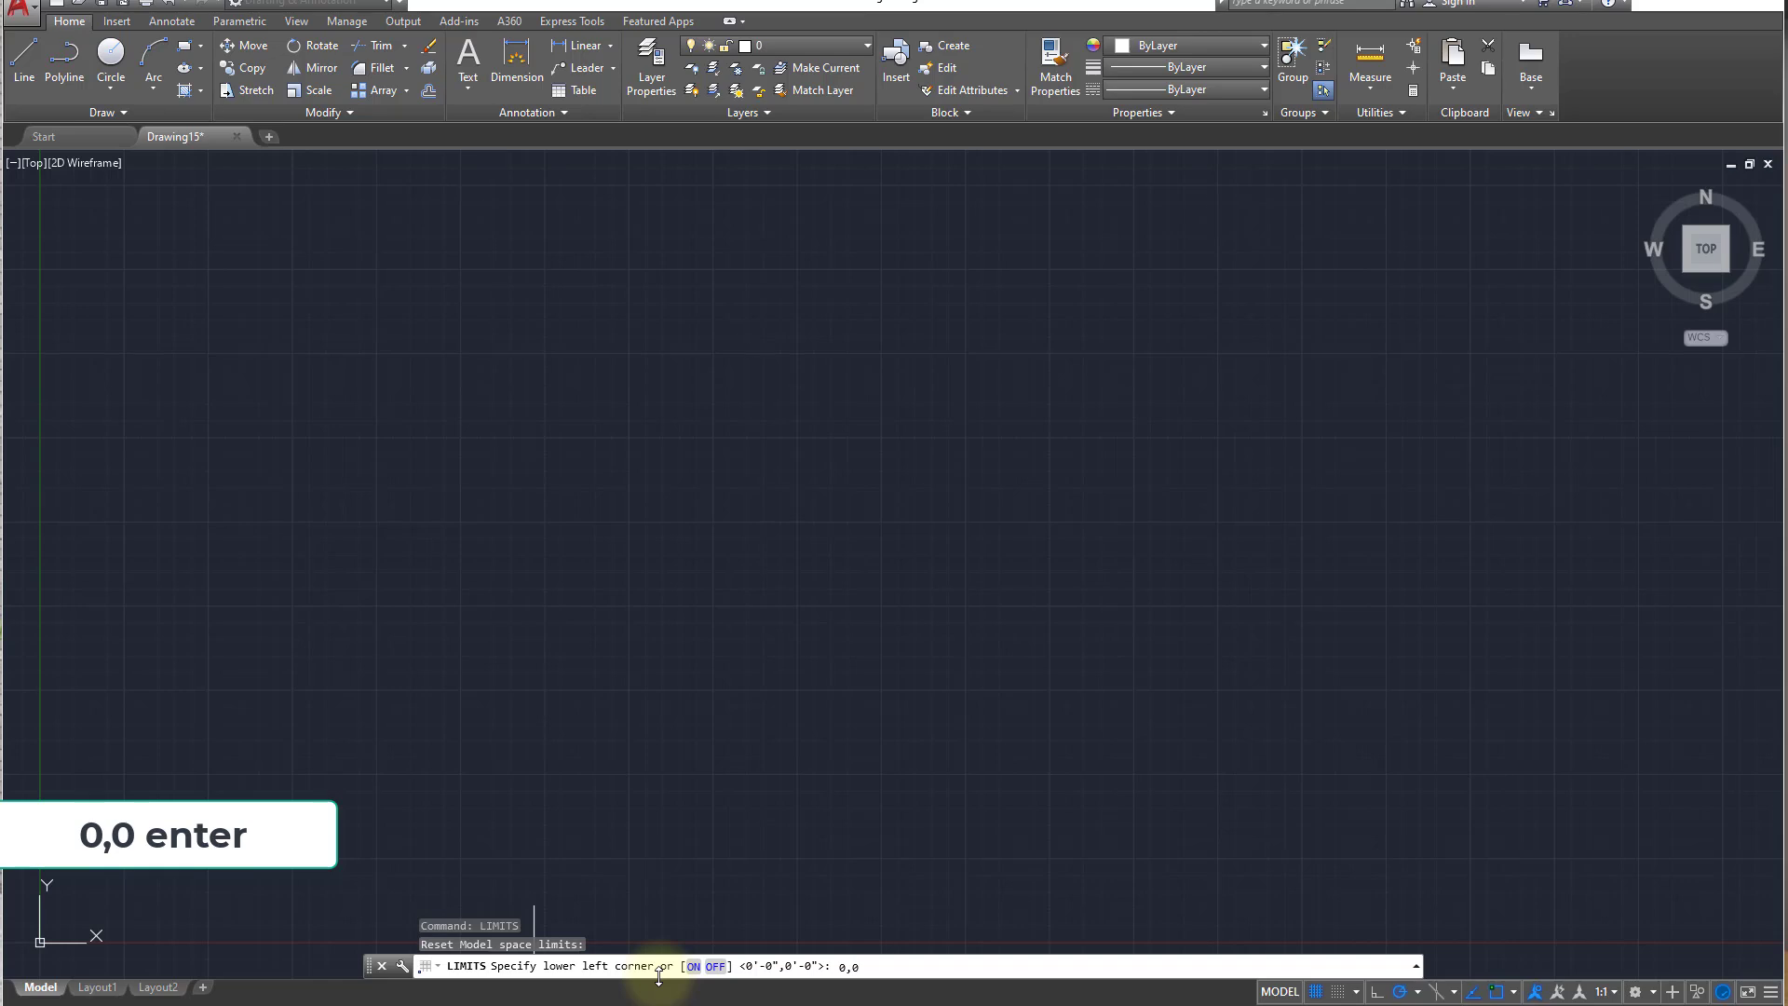
key(Return)
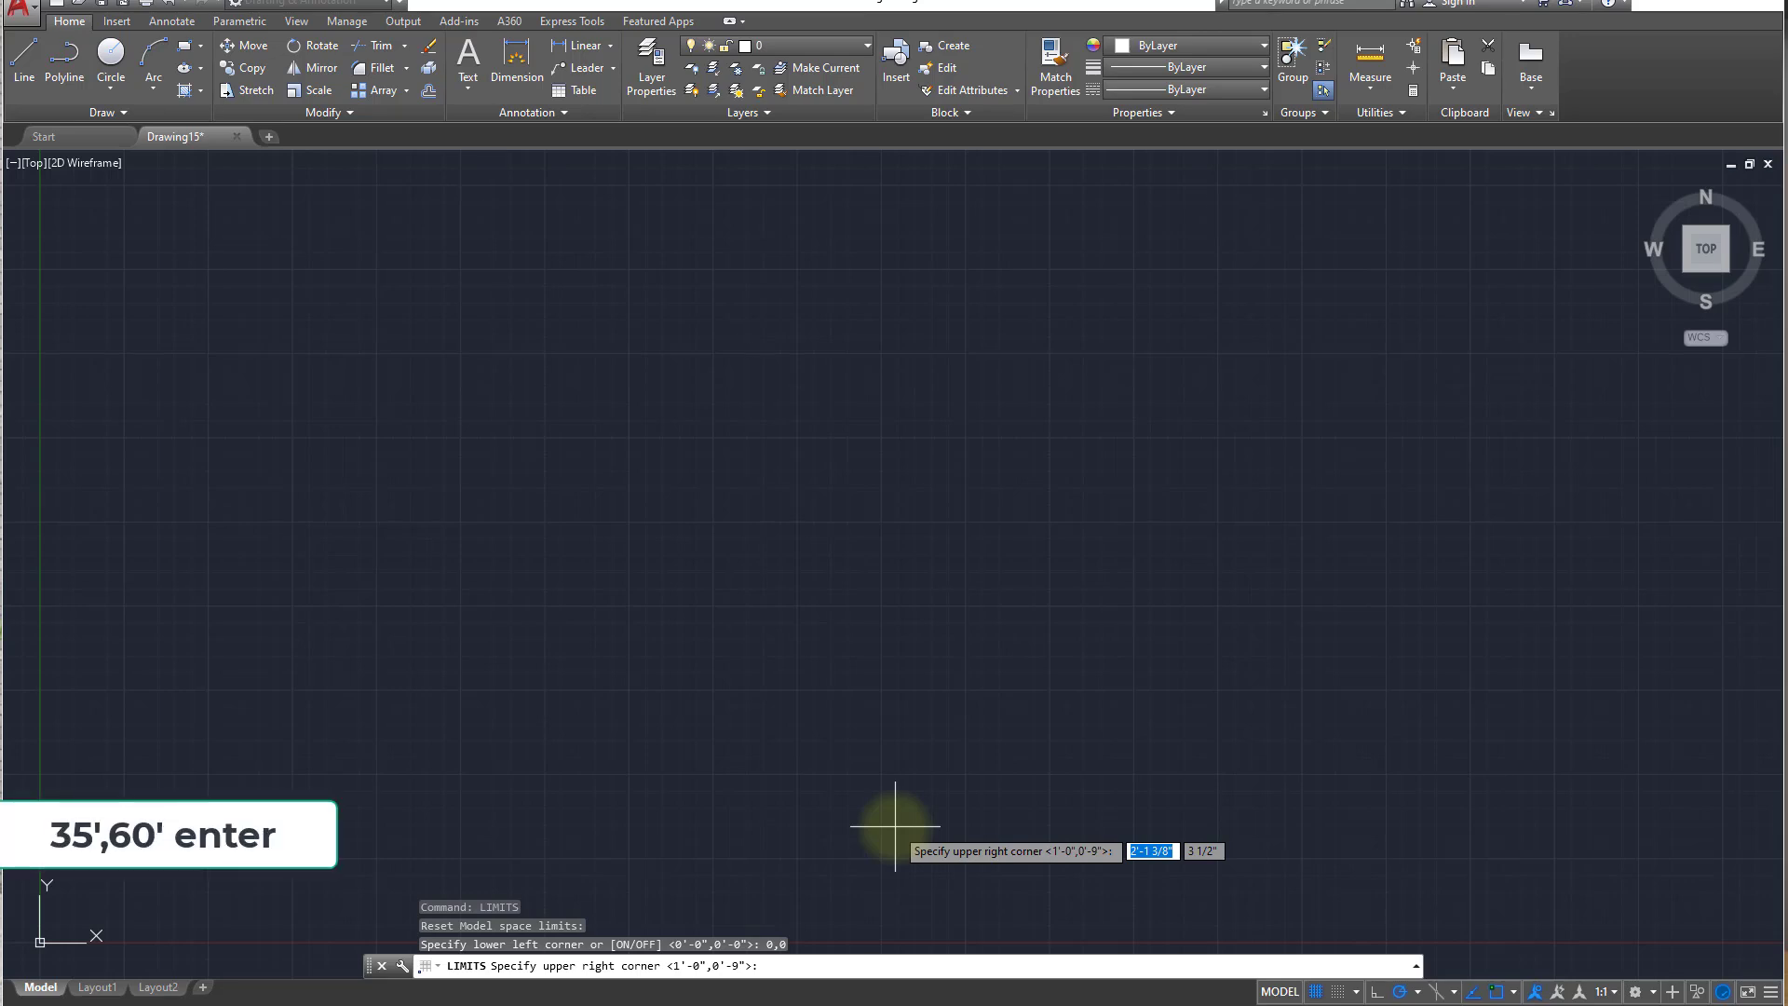
text(35',)
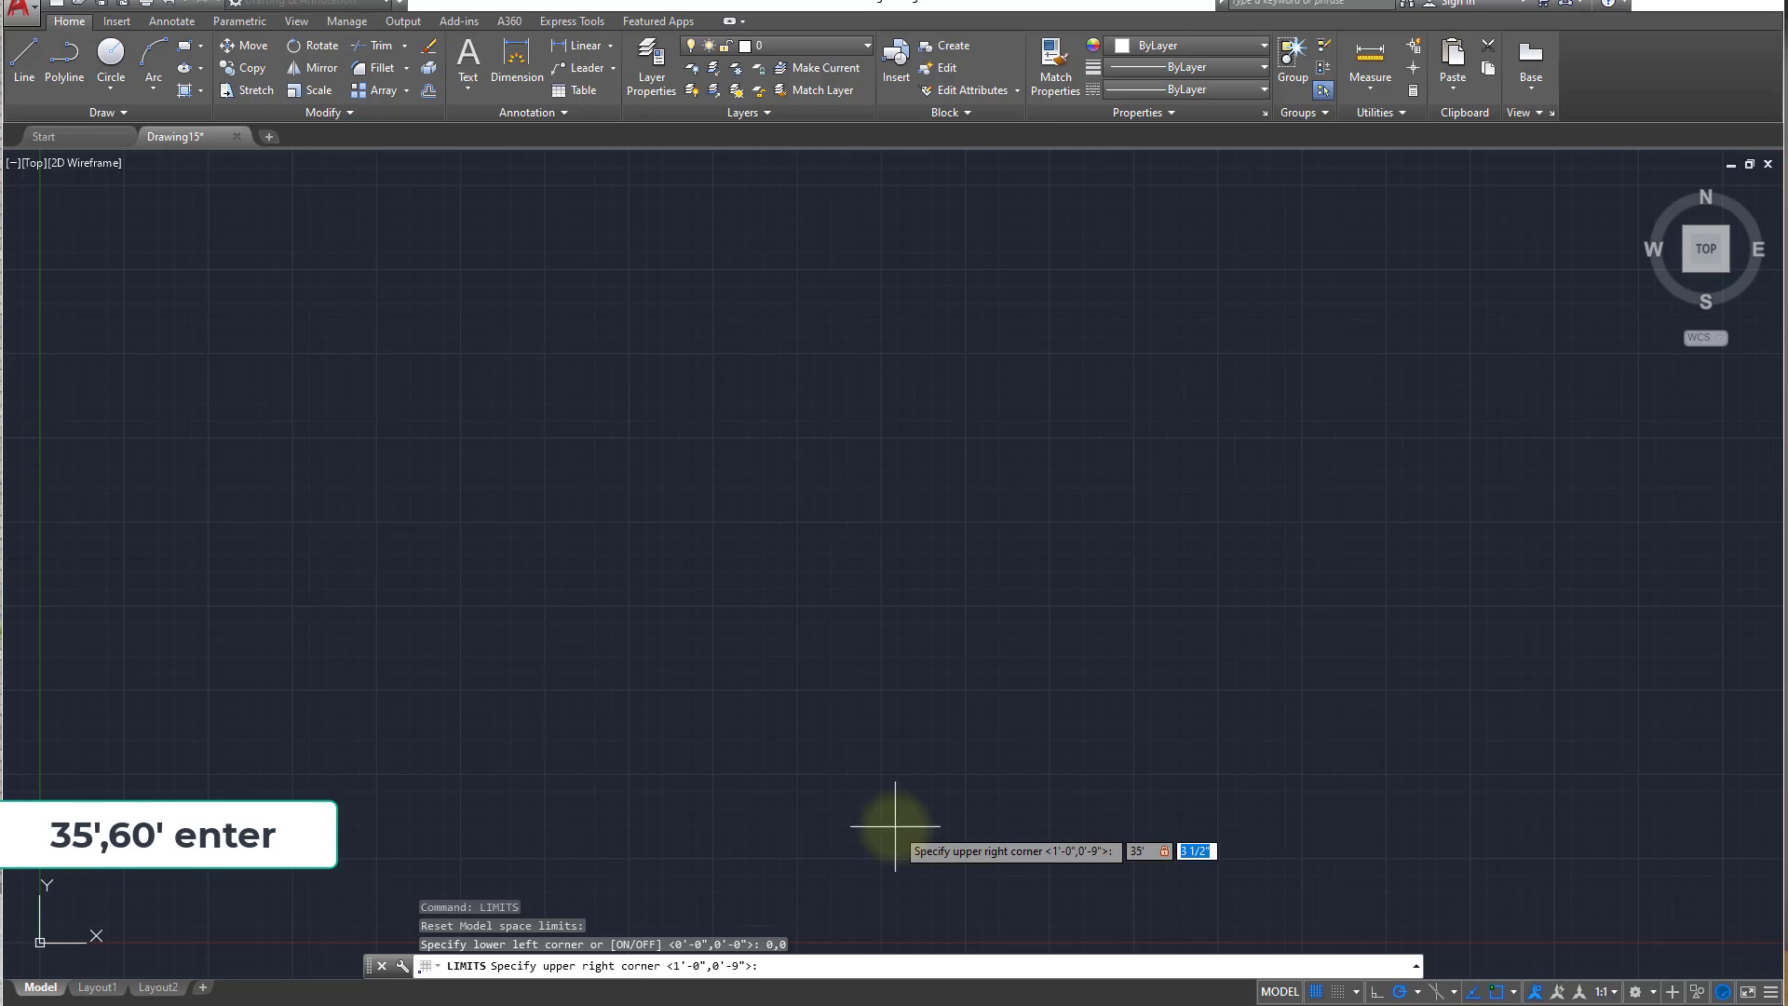
text(60')
key(Return)
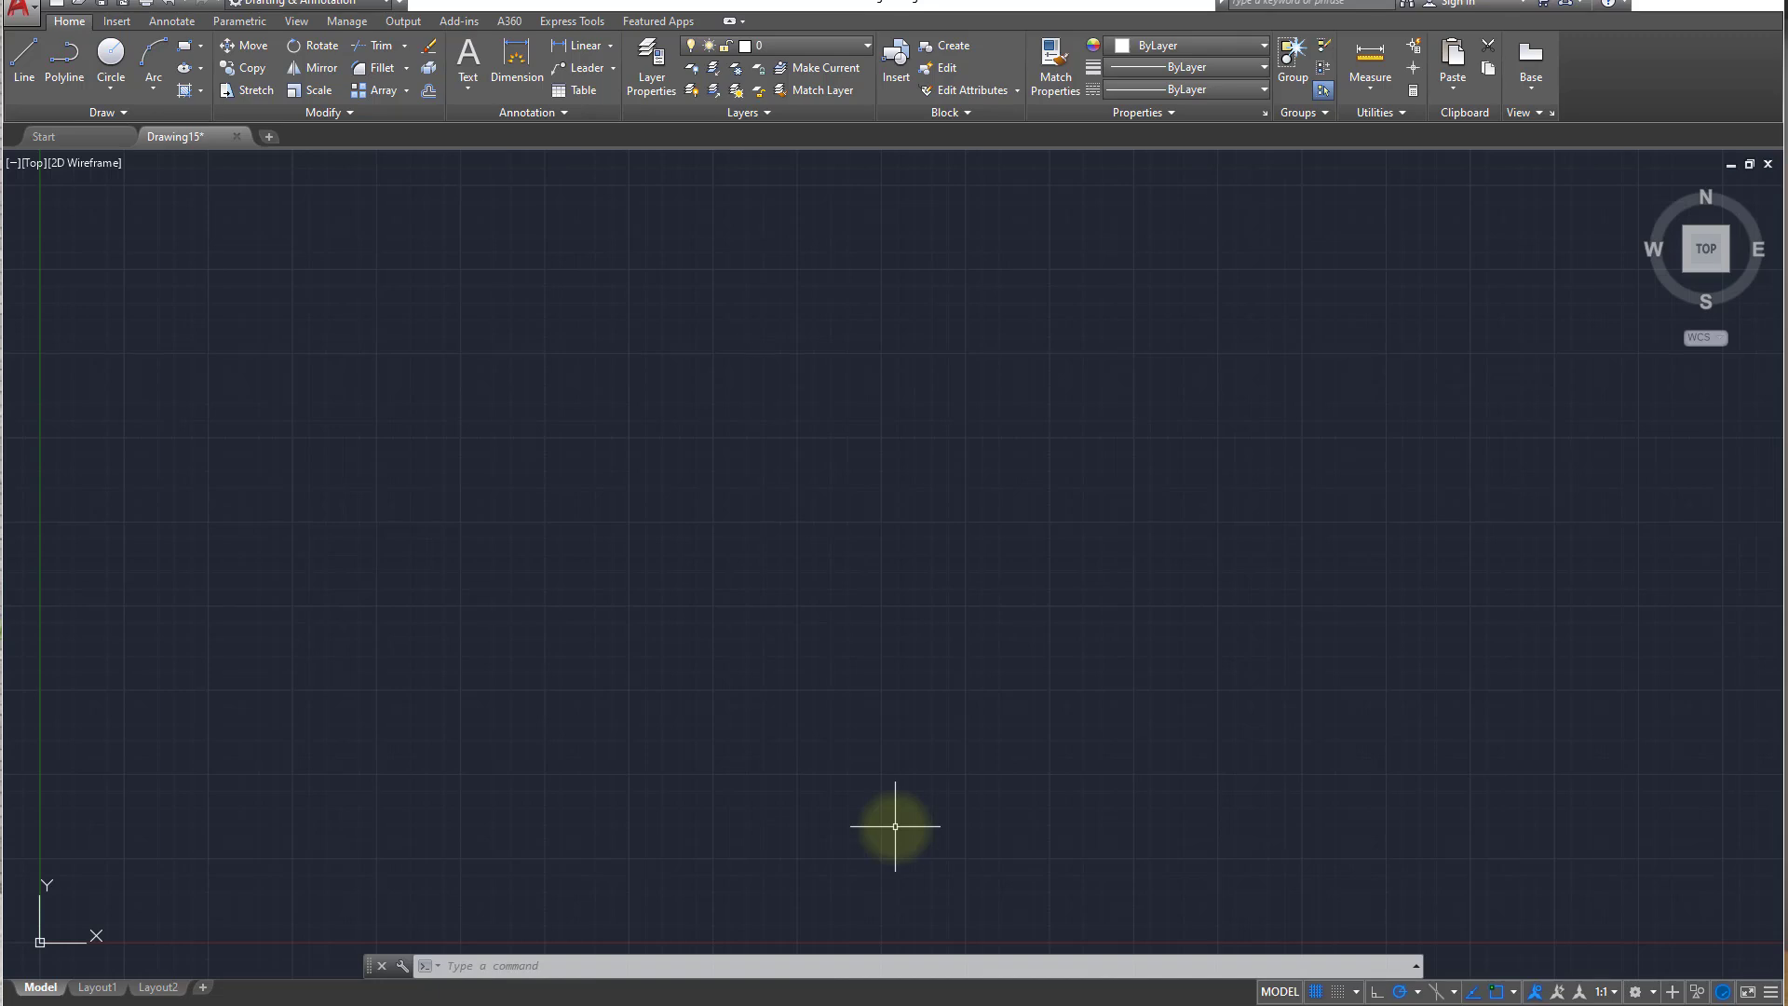
- Check the model space limits with the LIMITS command, accepting the existing lower left and upper right corners
text(linitsw==)
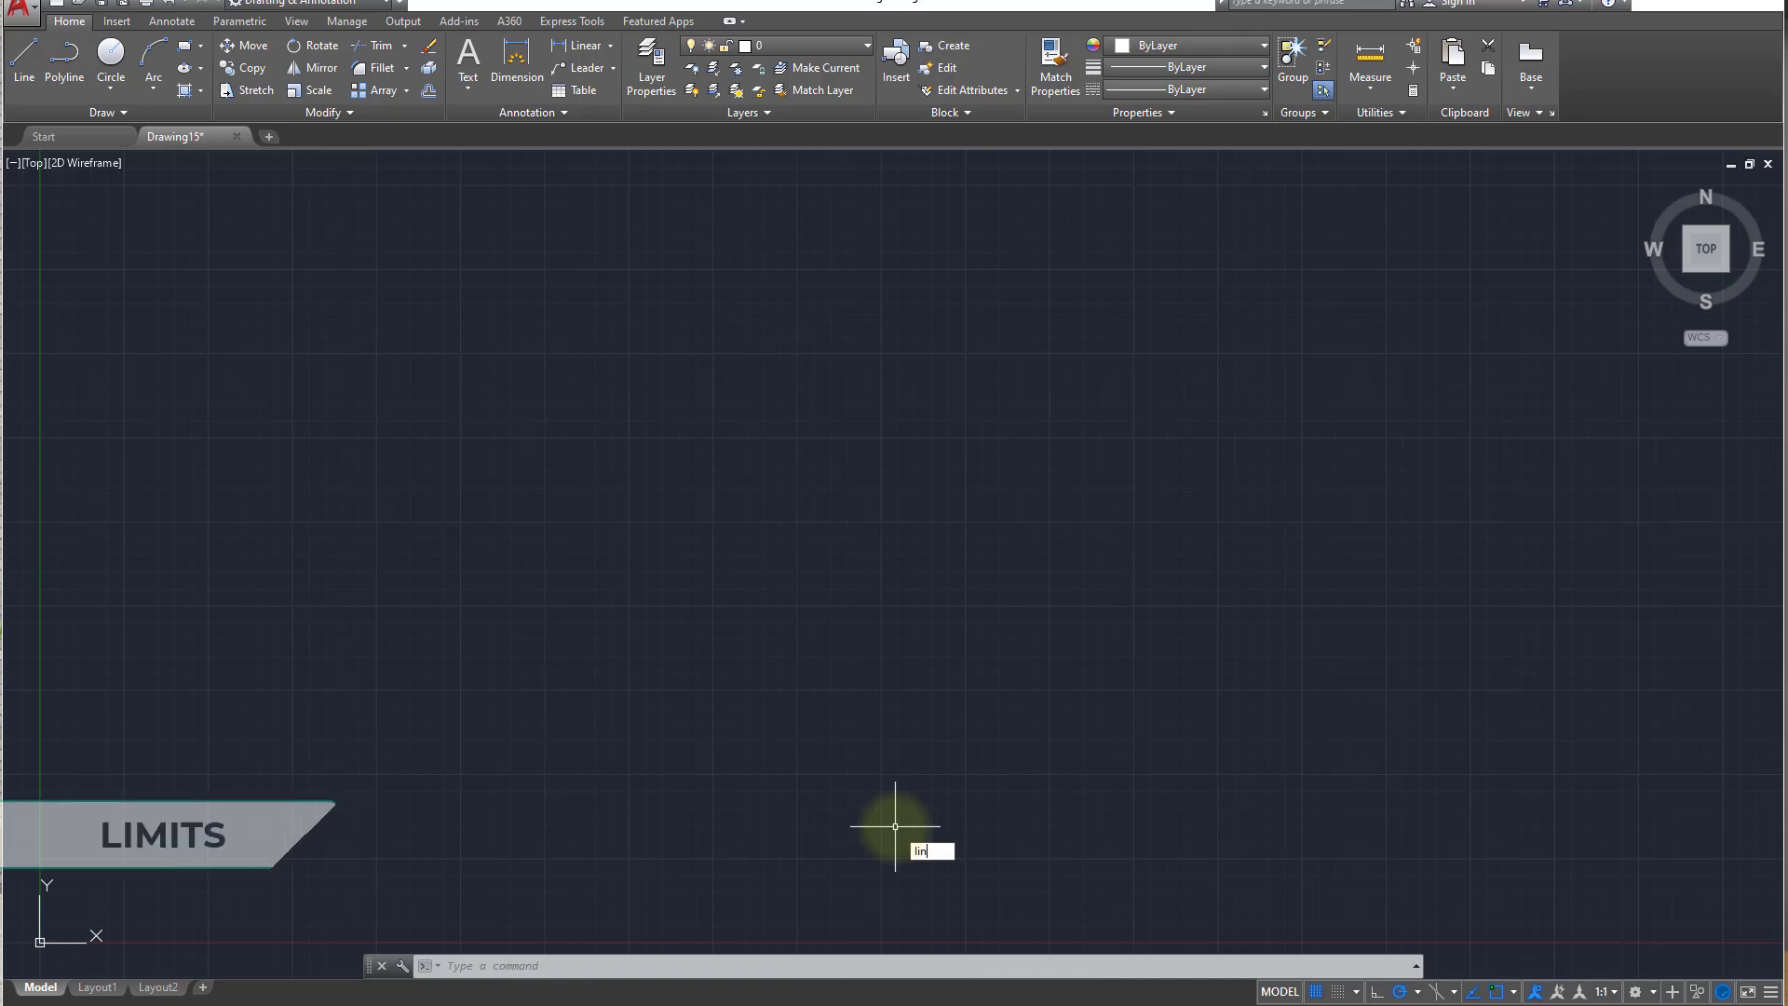
key(BackSpace)
key(BackSpace)
key(BackSpace)
key(BackSpace)
key(BackSpace)
key(BackSpace)
key(BackSpace)
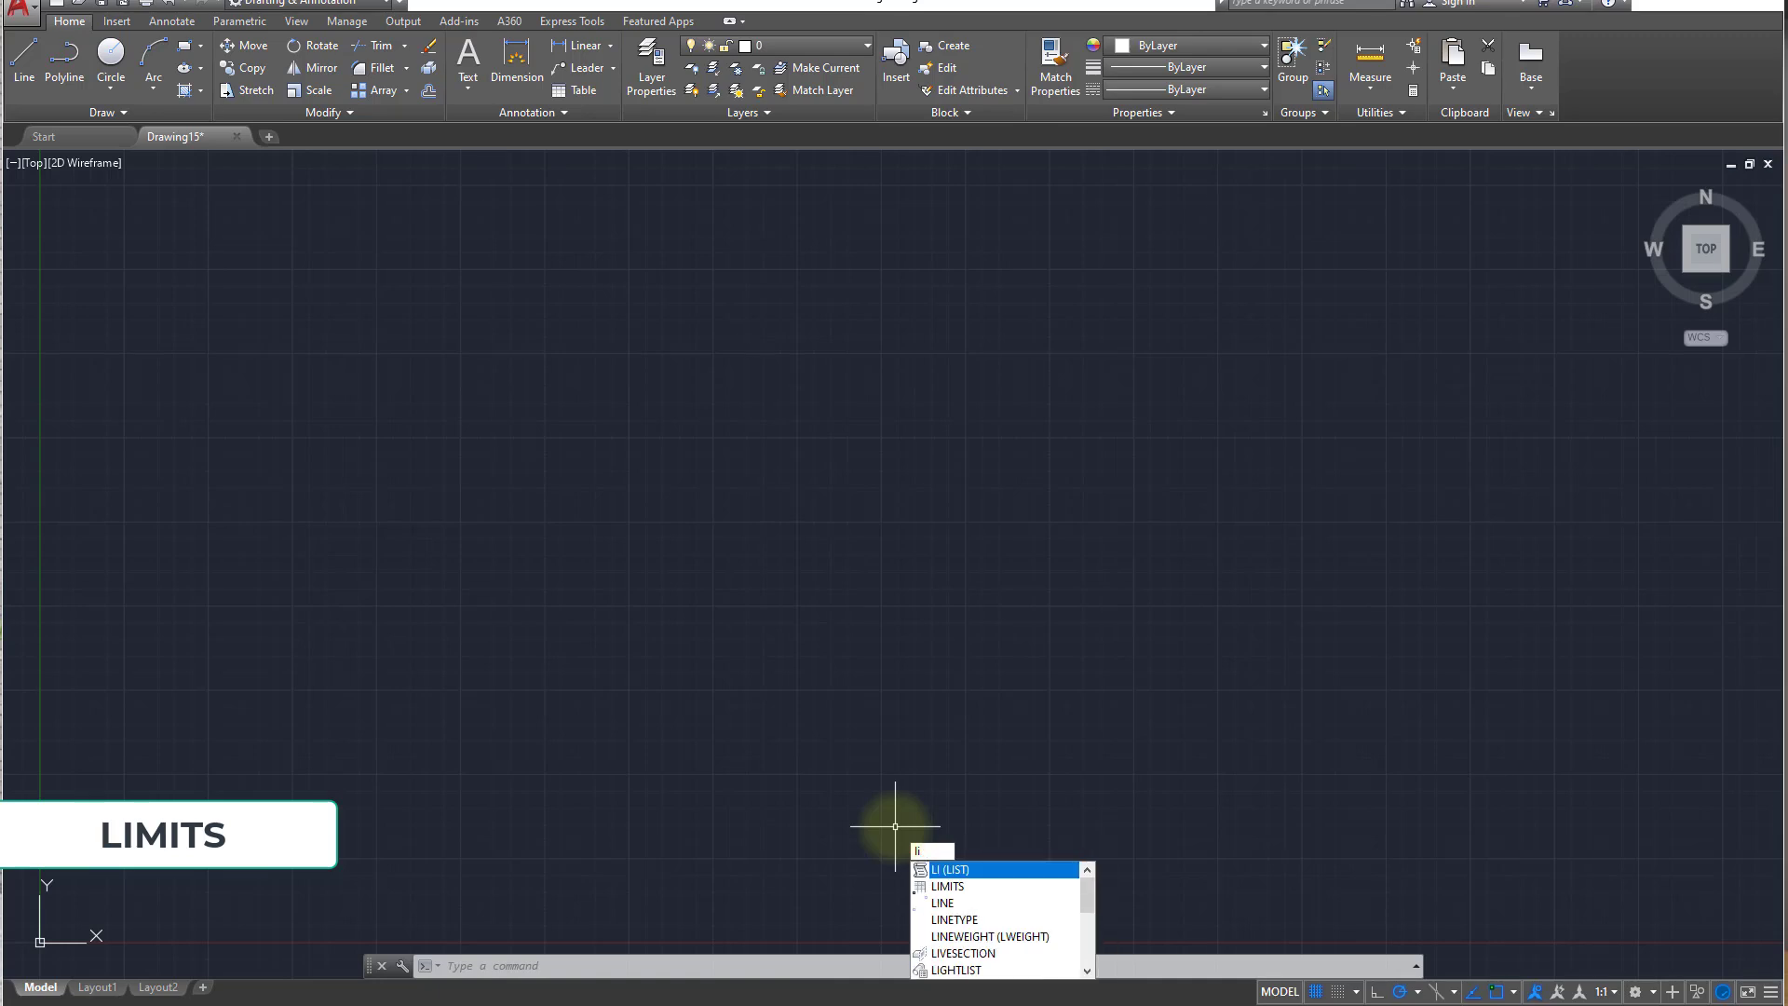
text(mits)
key(Return)
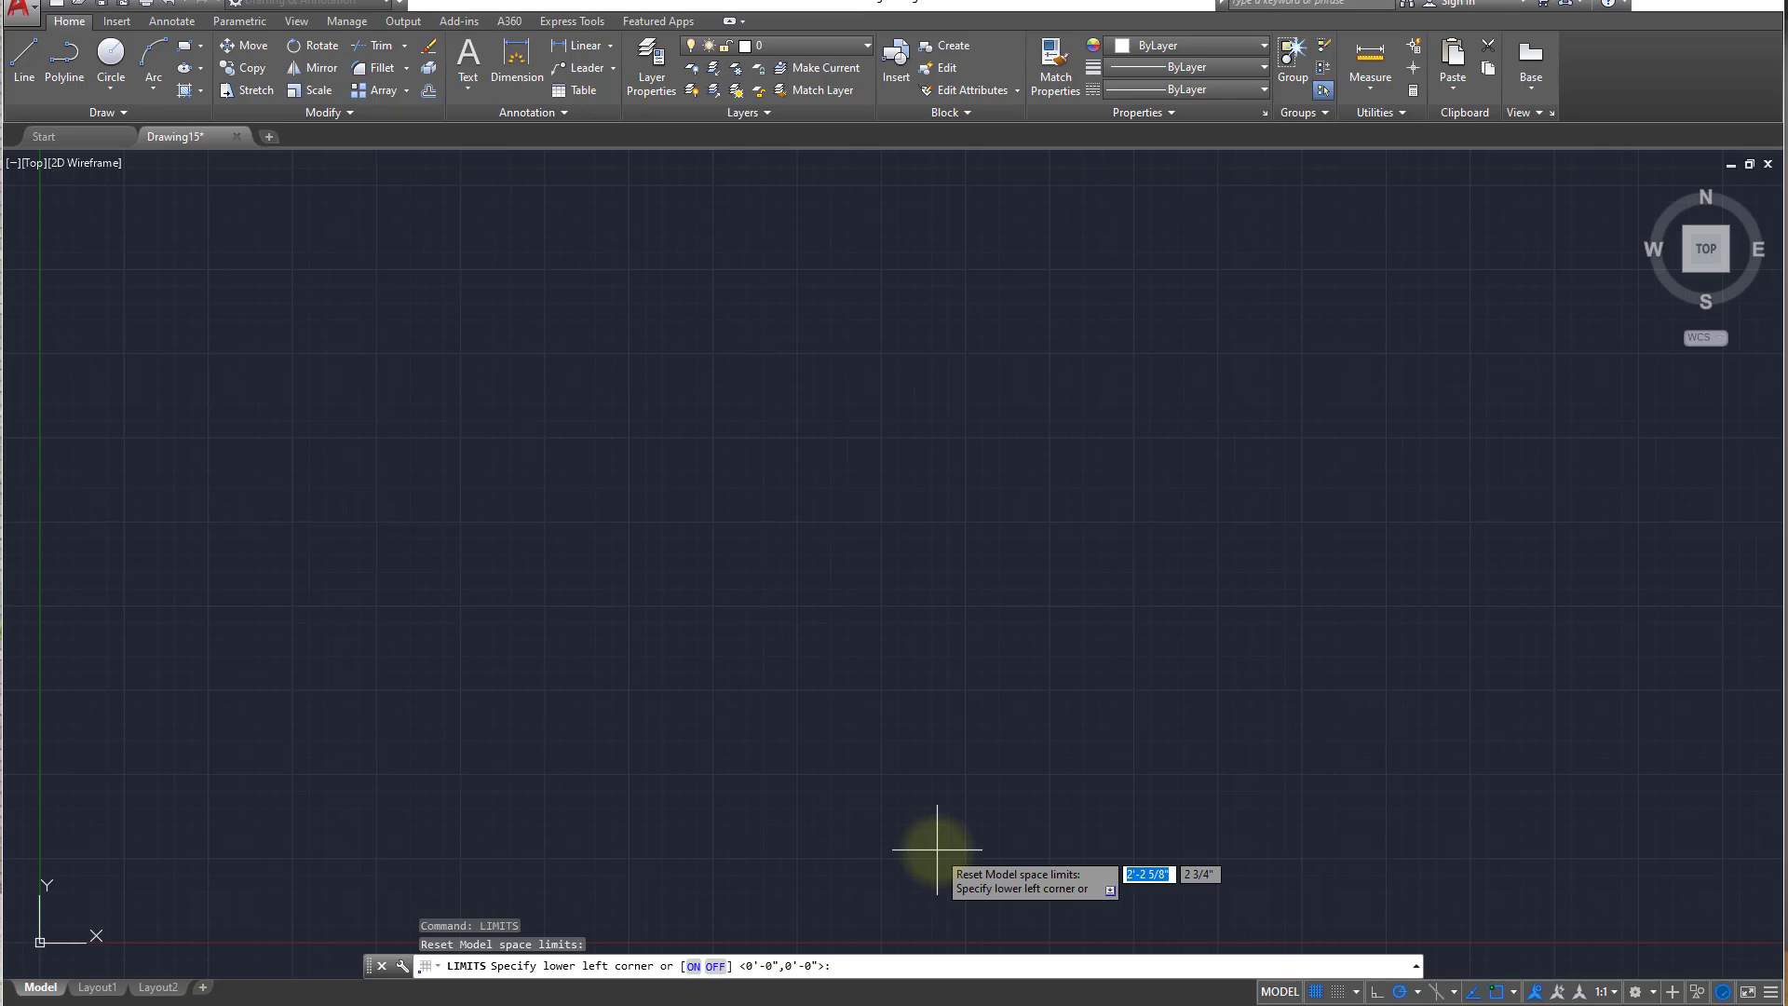
key(Return)
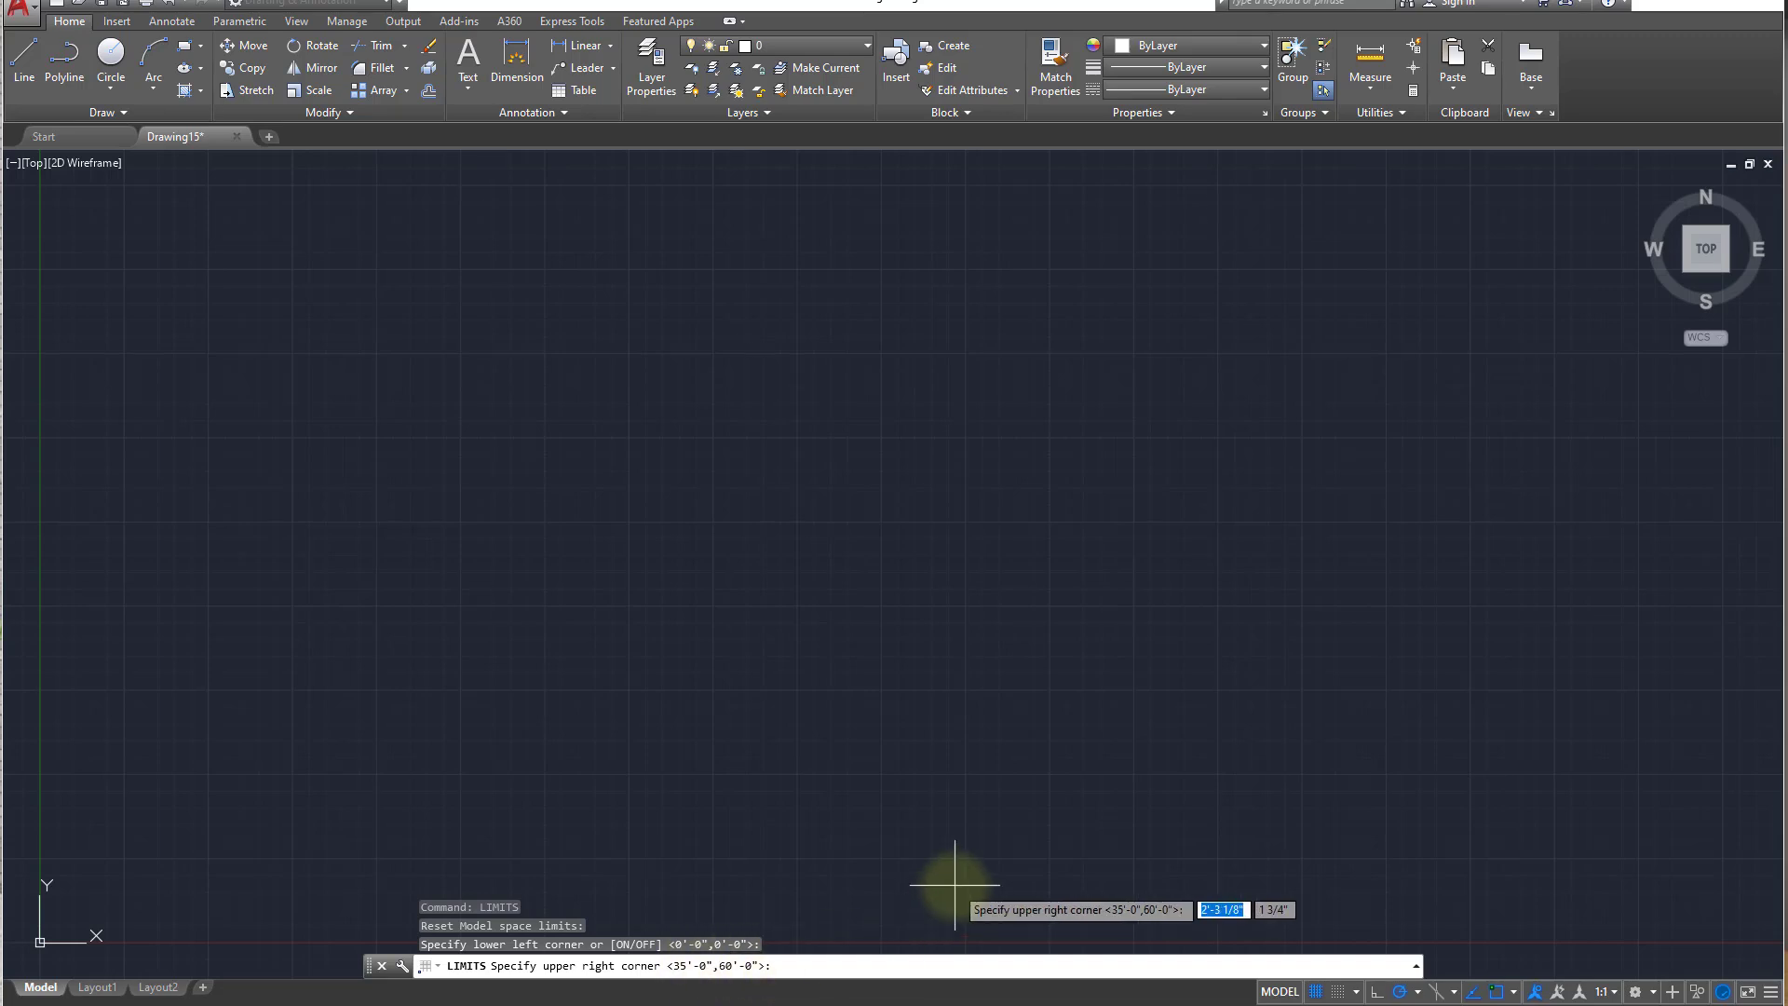
key(Return)
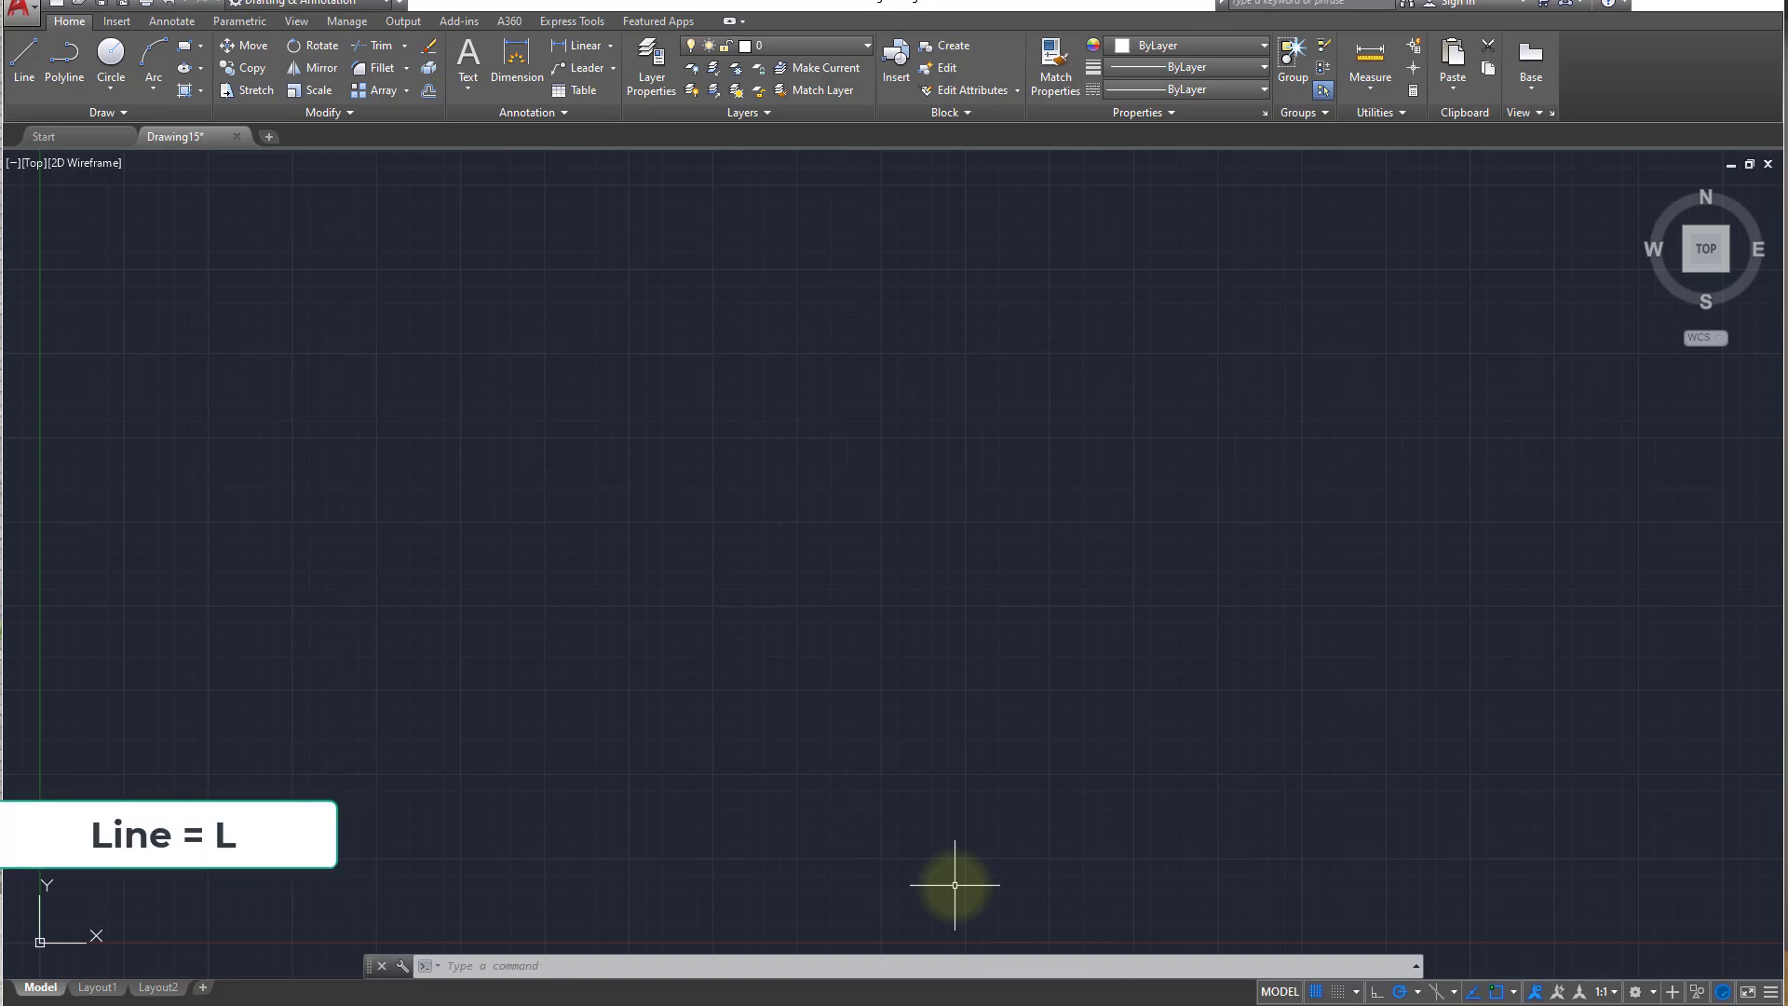
- Draw a horizontal line 25' long near the origin in the lower part of the drawing area
text(l)
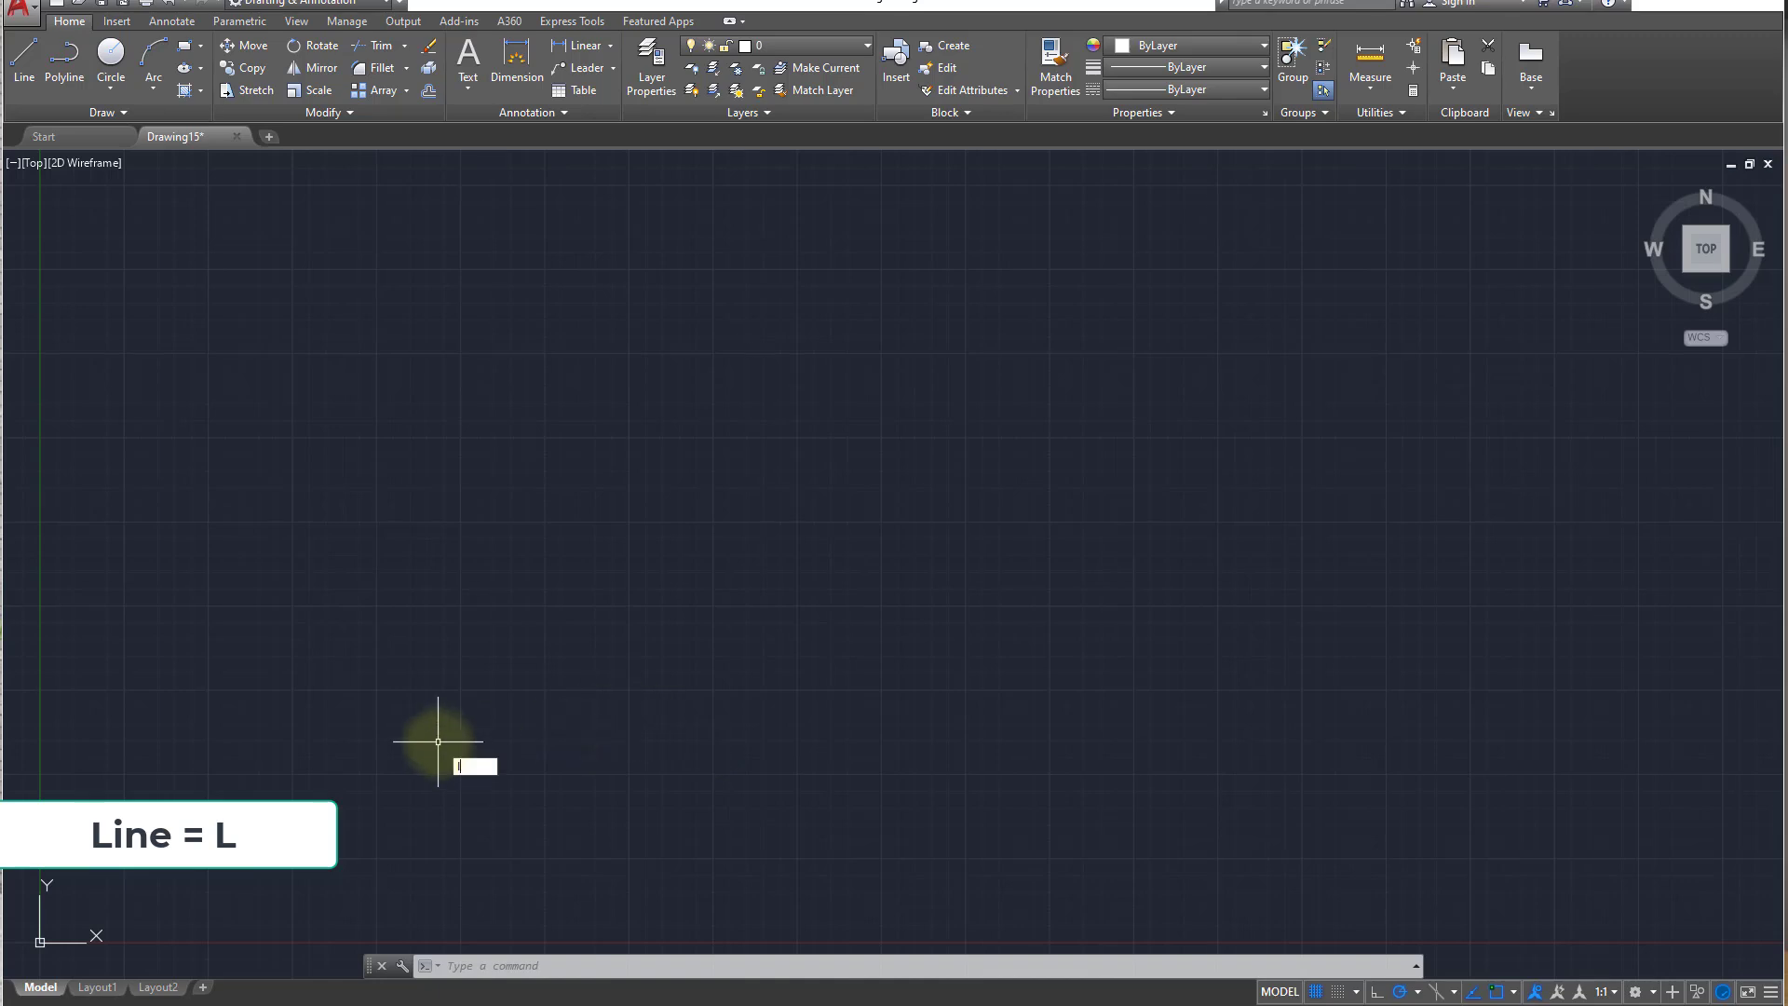
key(Return)
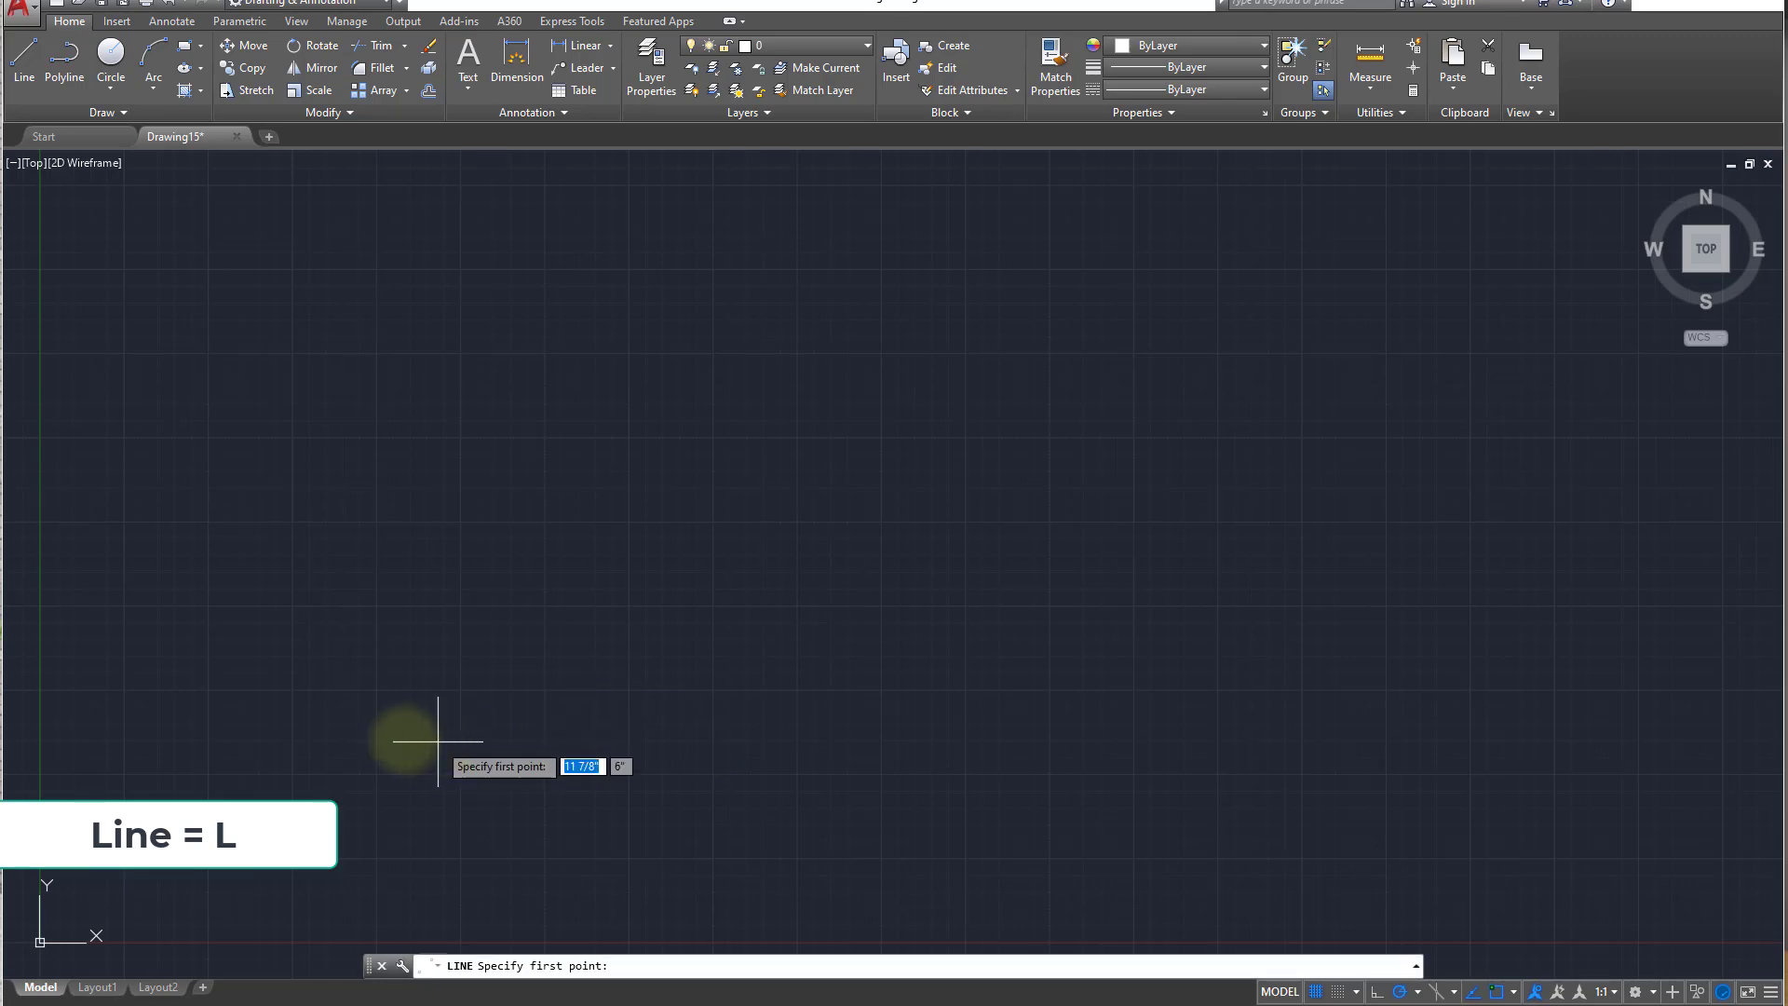
click(396, 767)
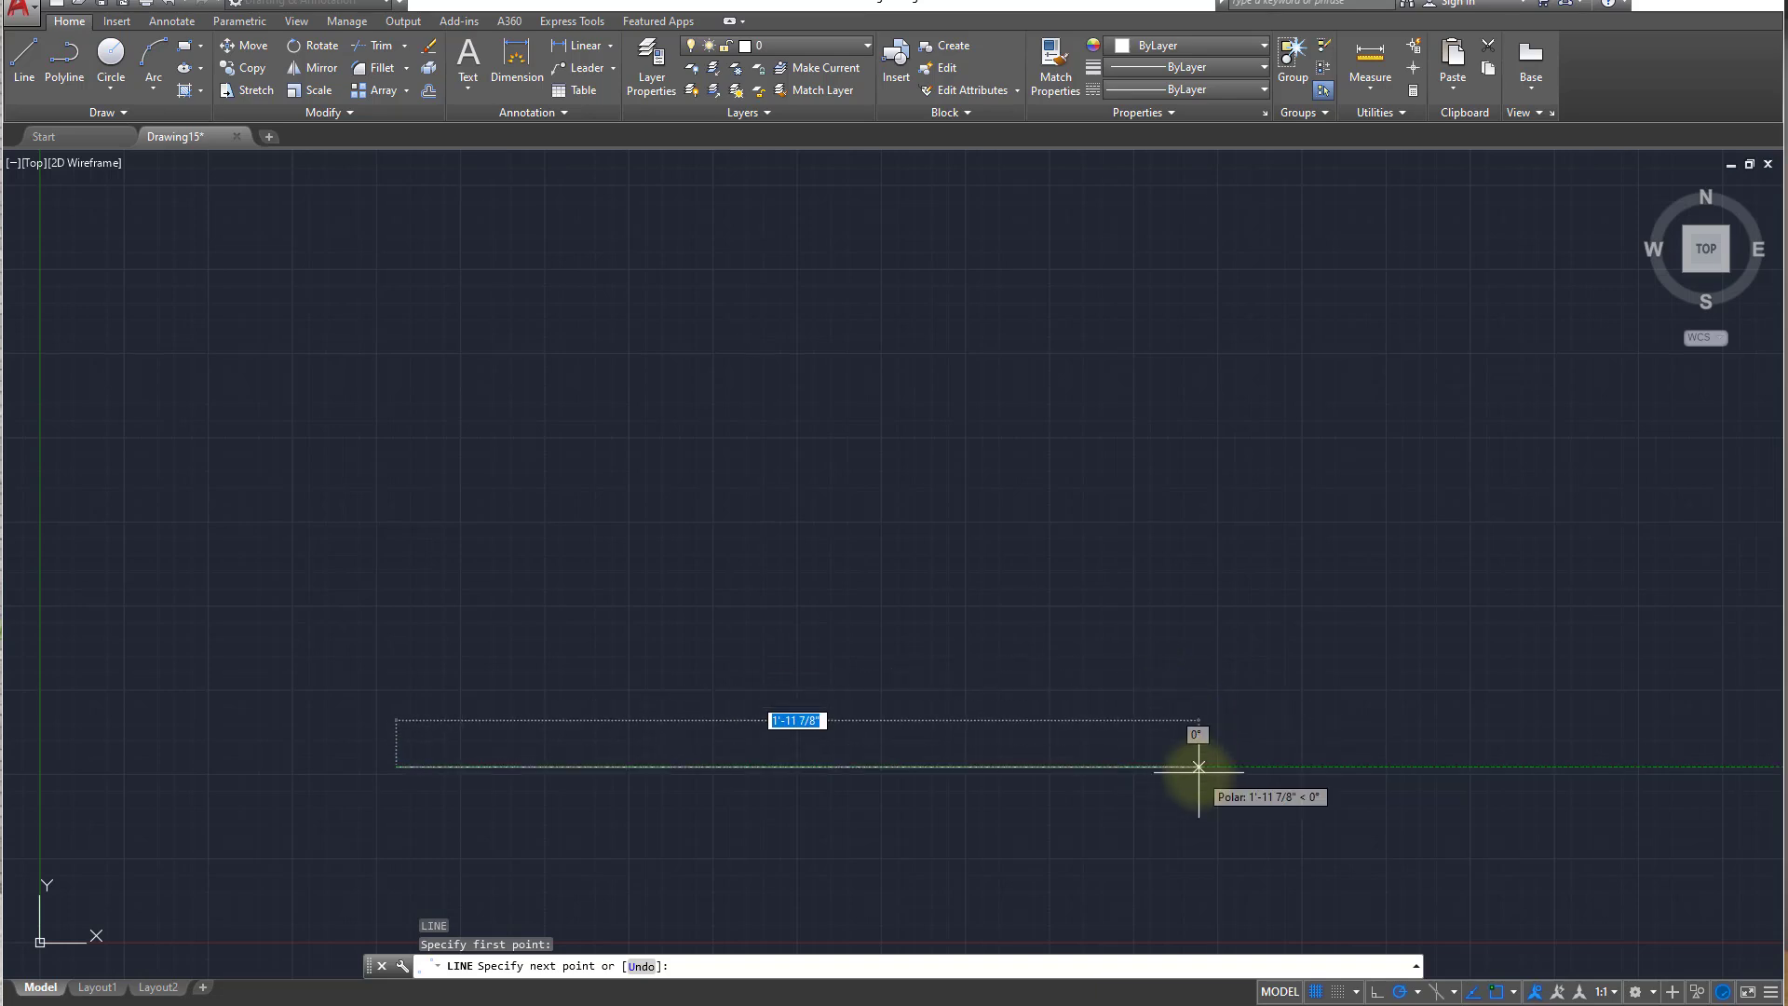
text(25)
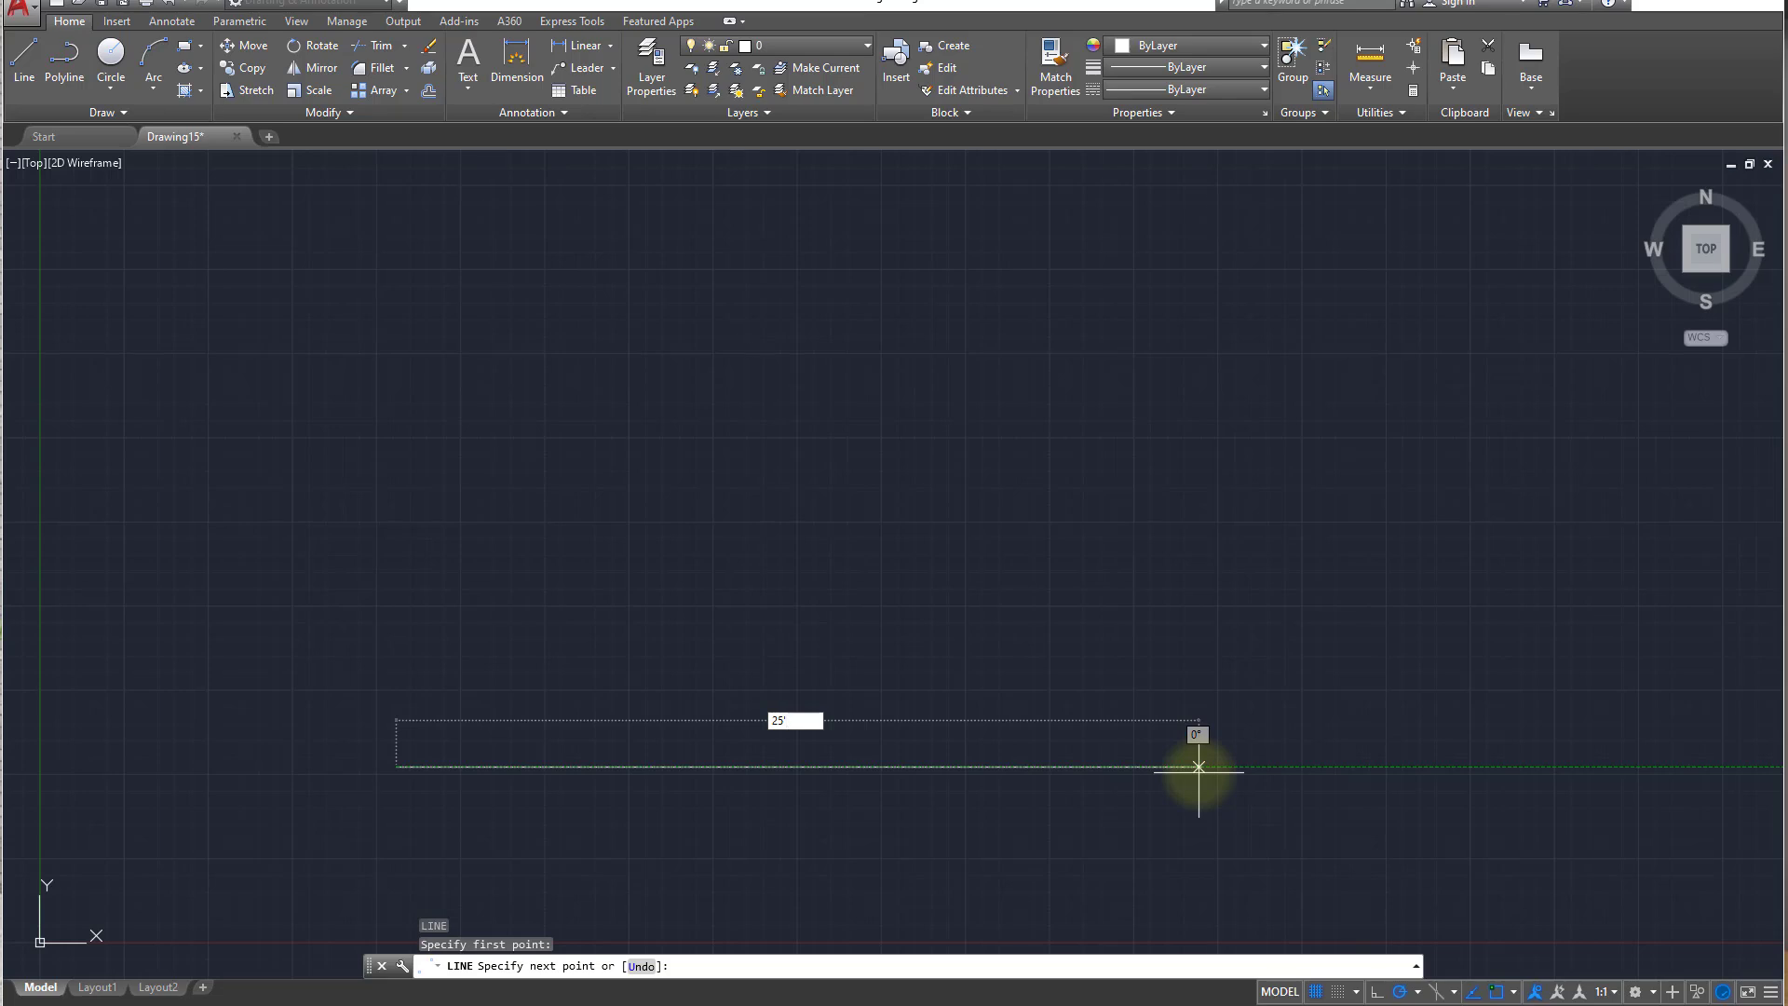
text(')
key(Return)
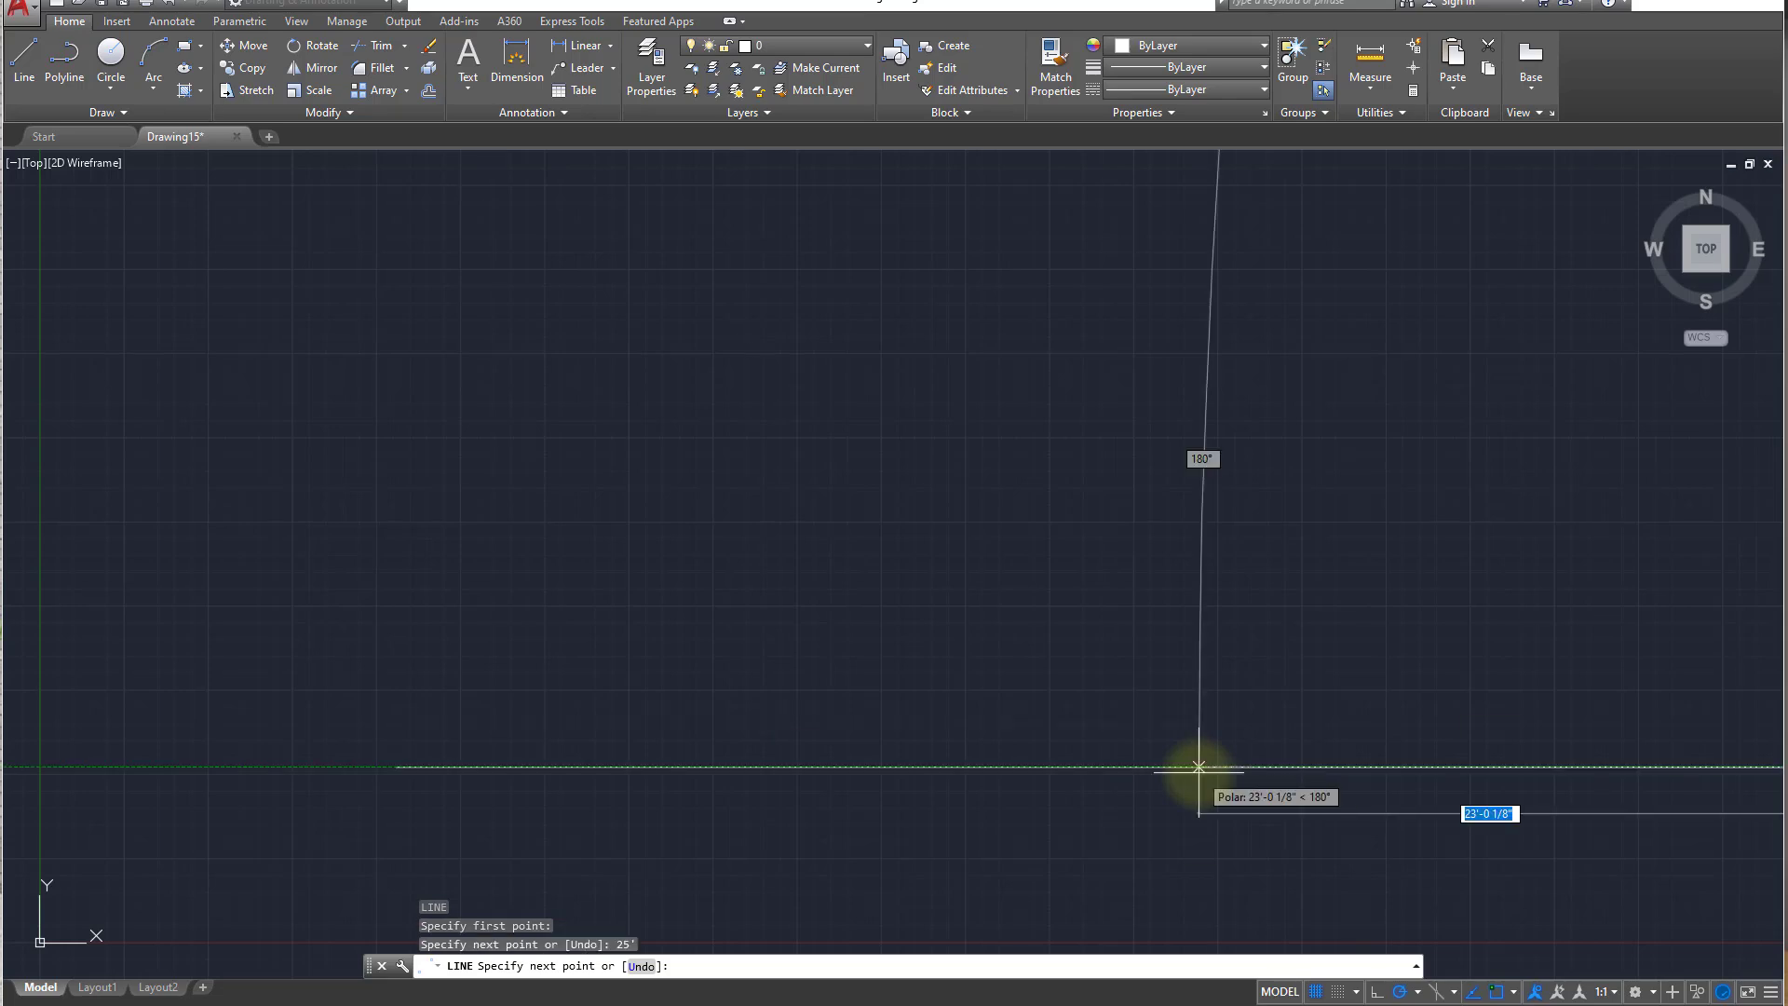
key(Escape)
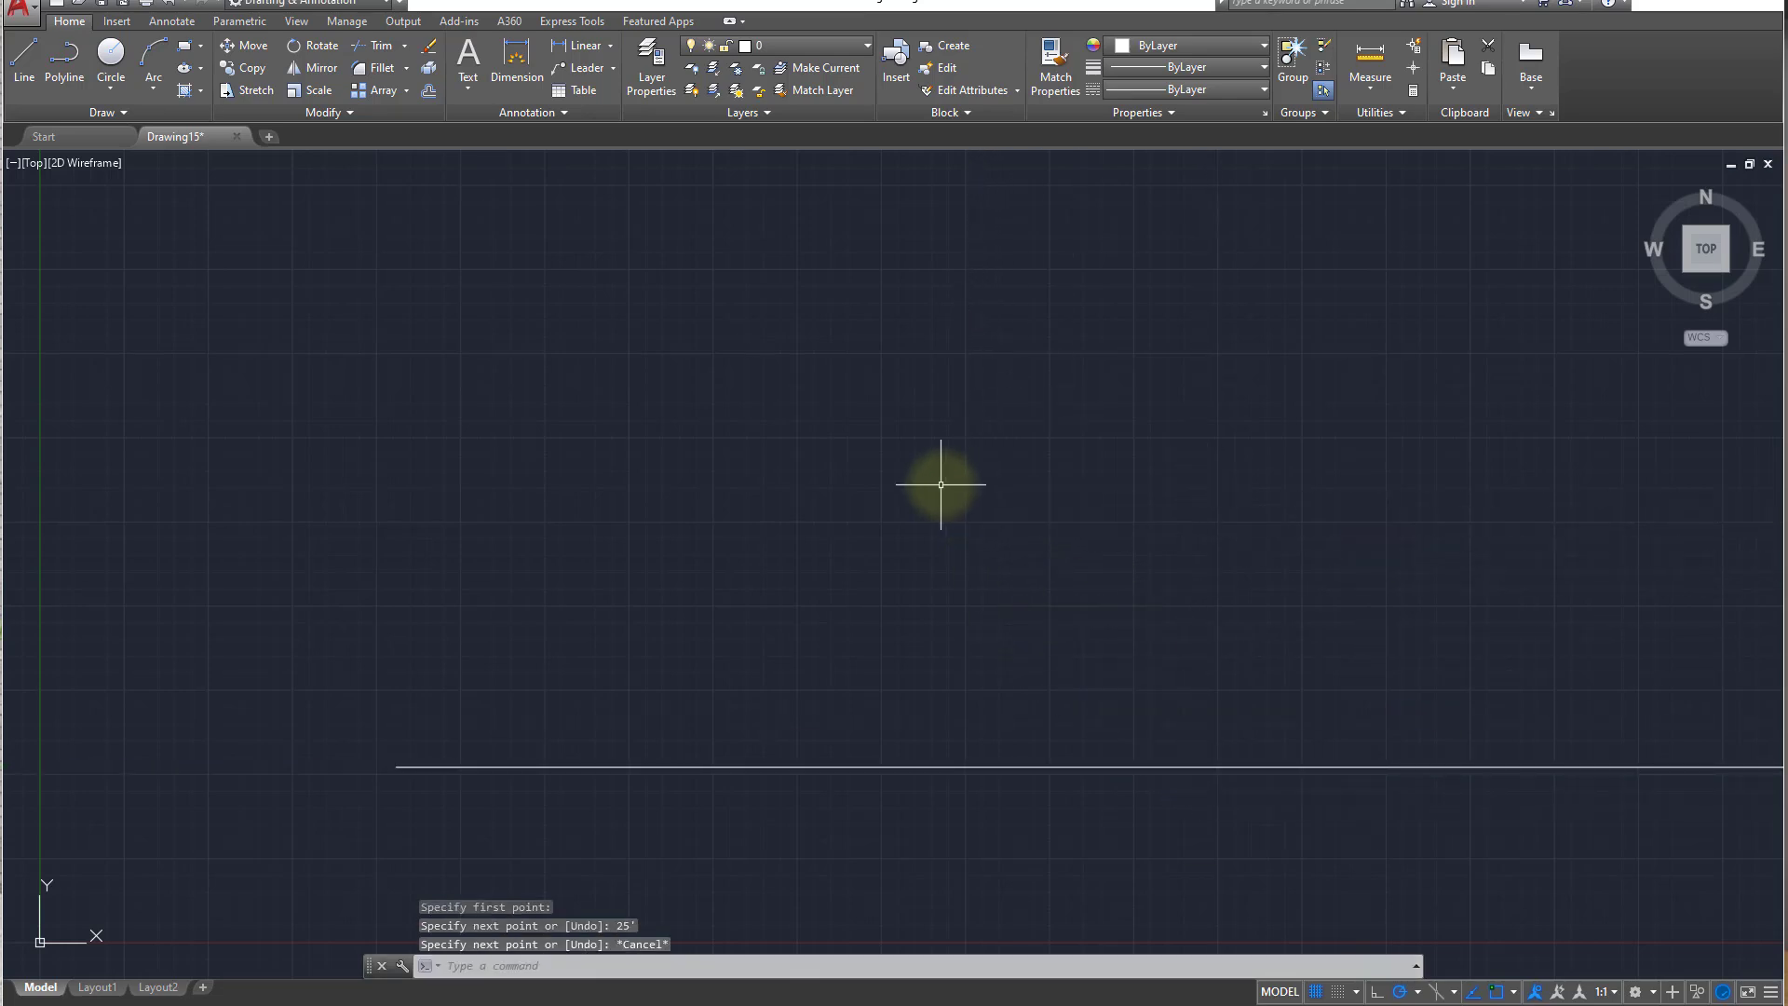
key(Escape)
- Zoom to the whole drawing area with the All option and pan until the origin and entire line are in view
click(1010, 802)
click(969, 714)
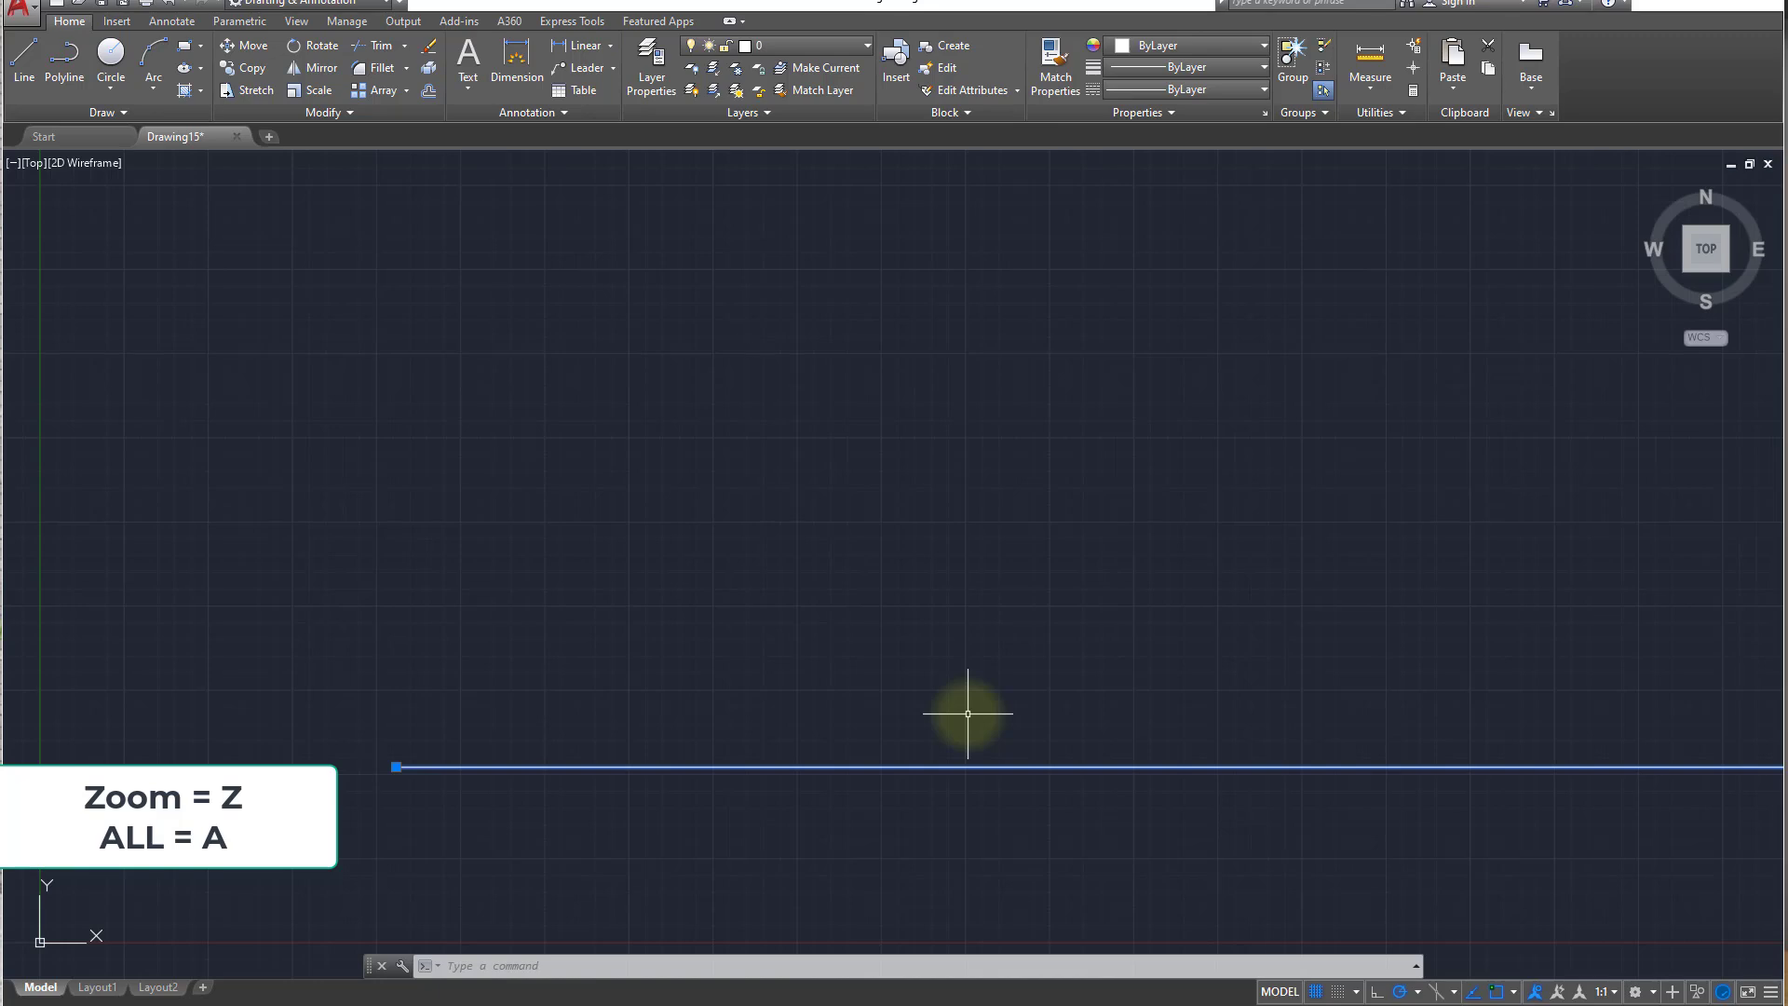
text(z)
key(Return)
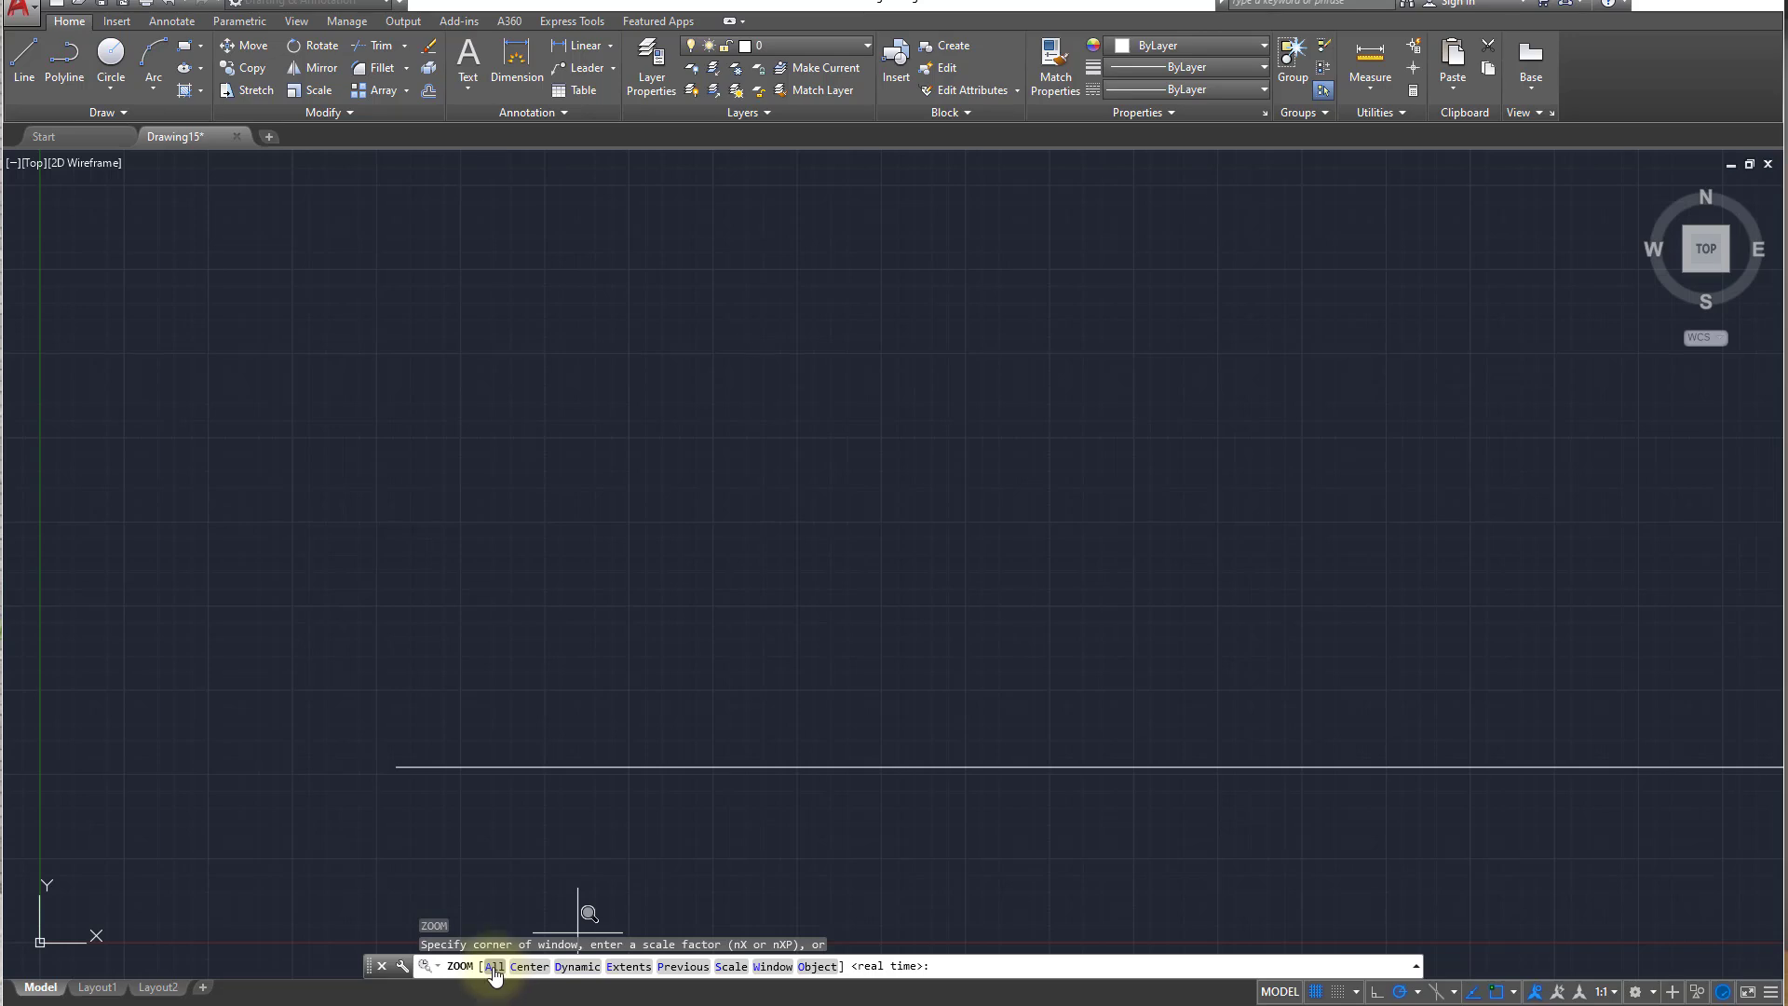
text(a)
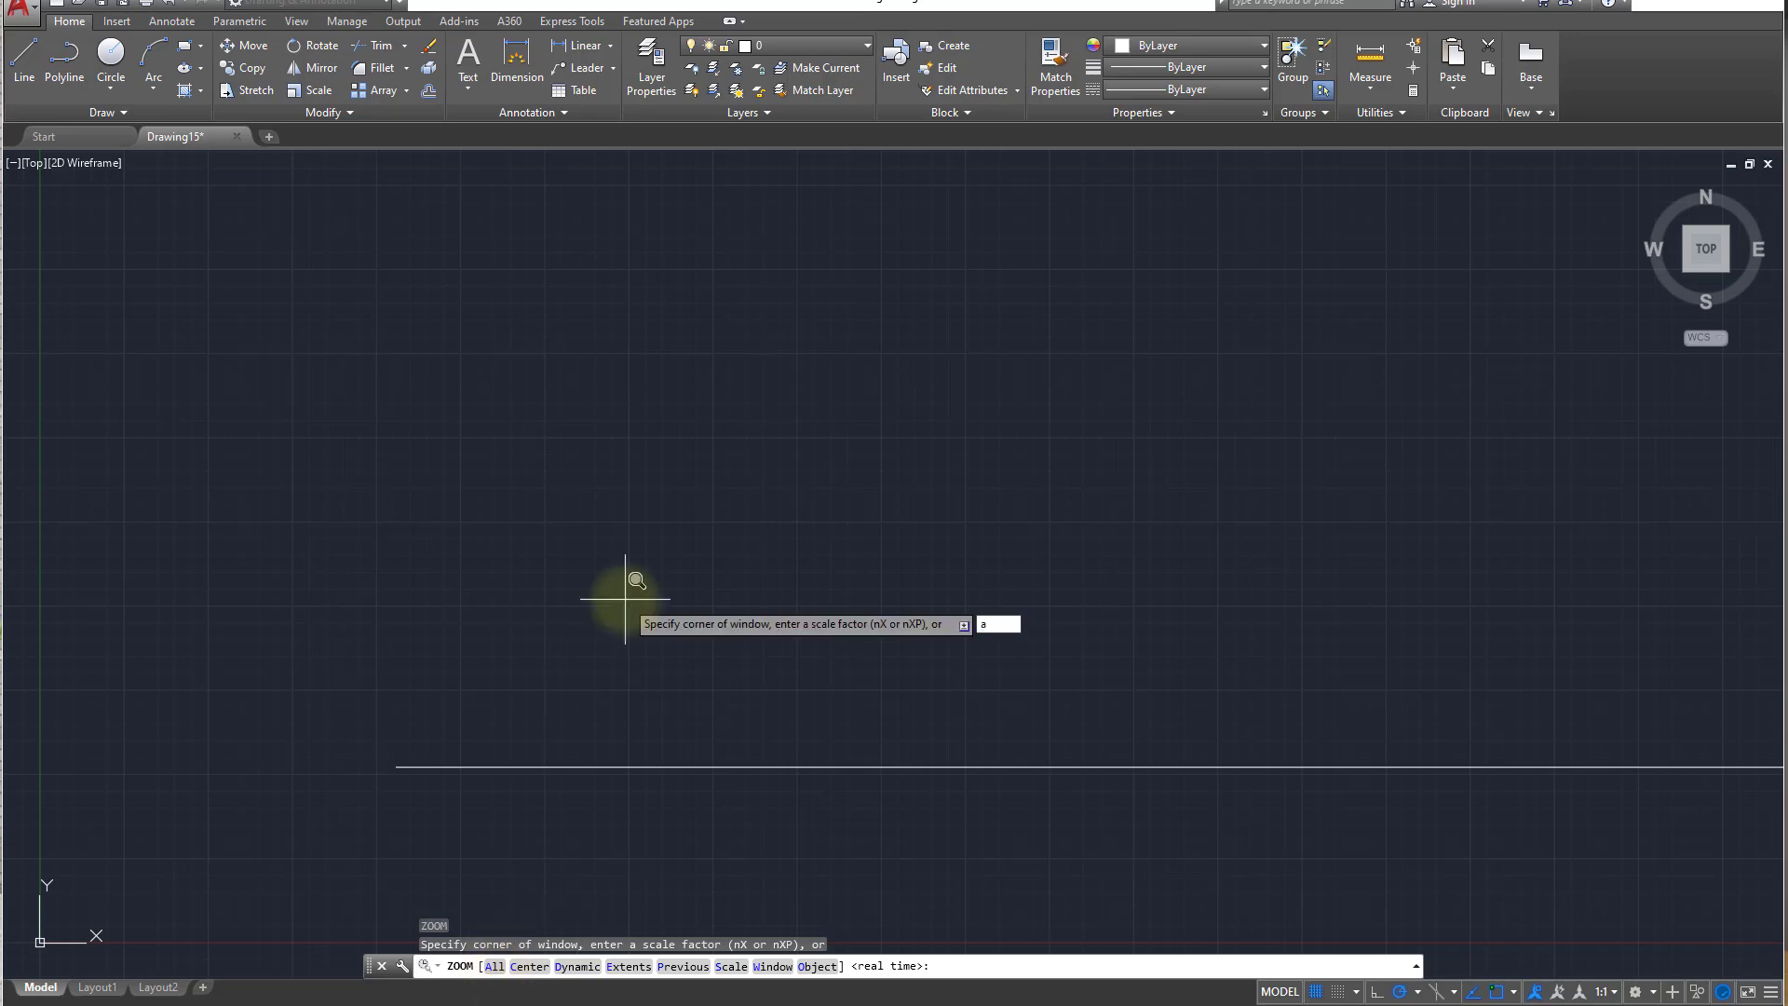
key(Return)
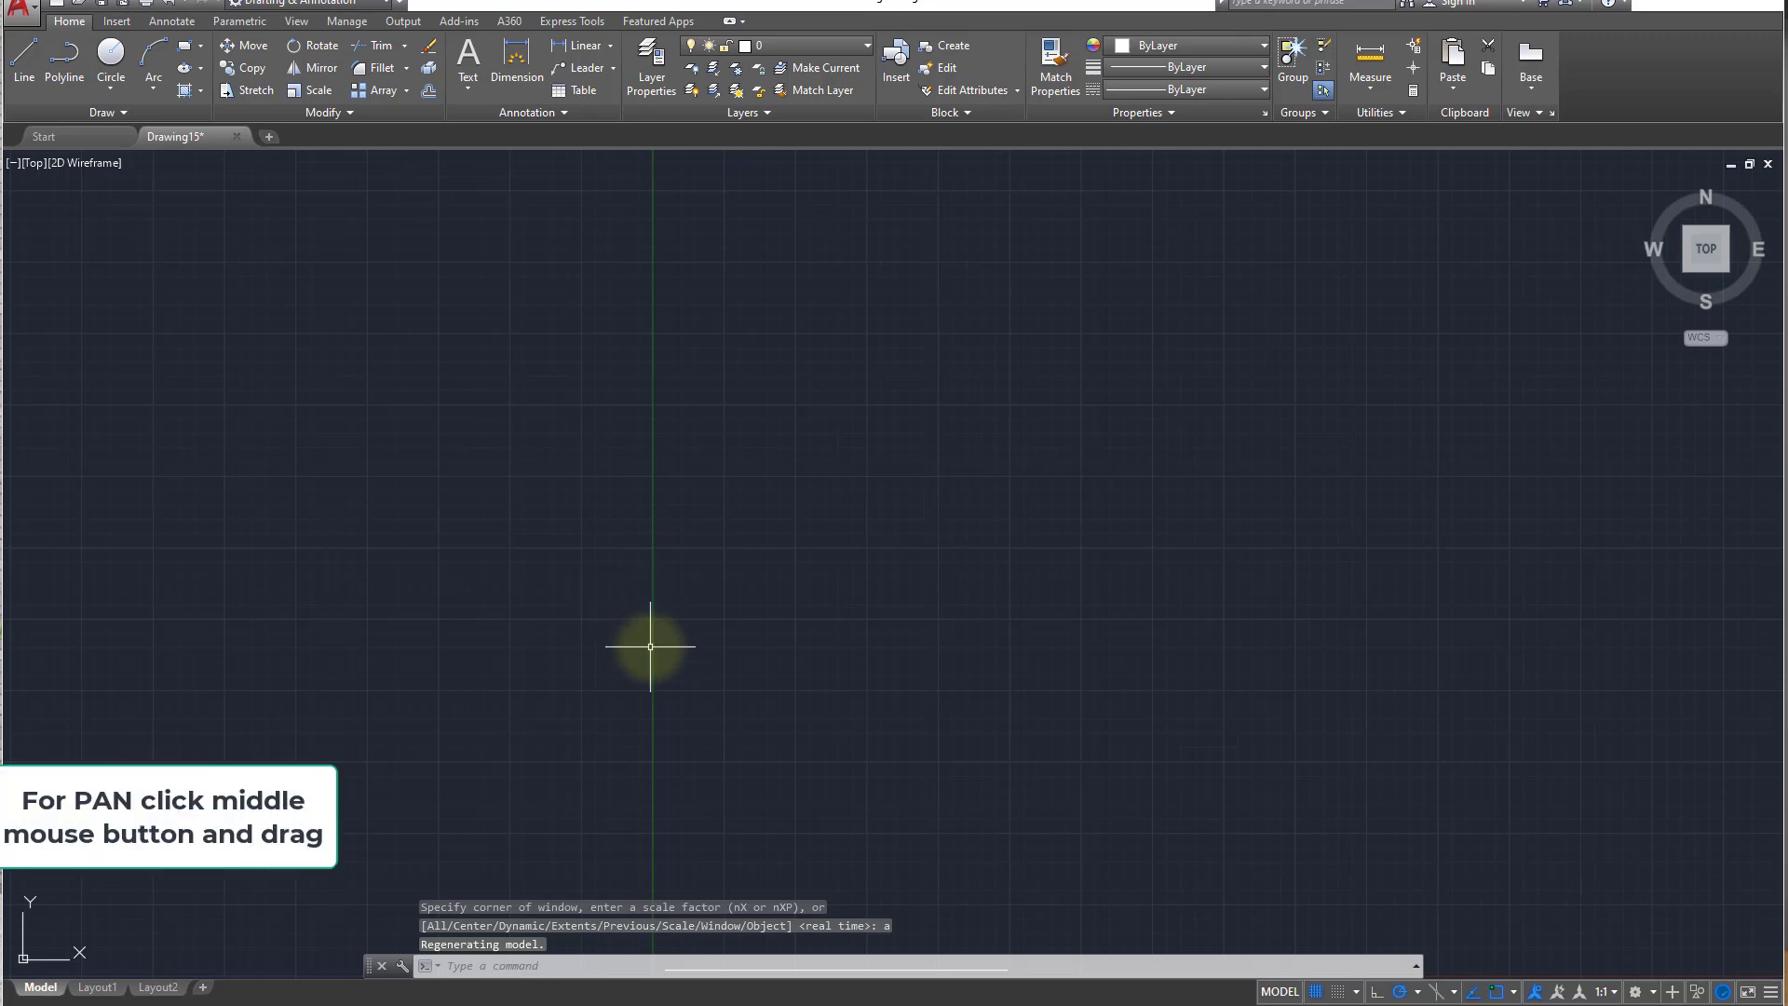
mouse_move(651, 639)
middle_down()
mouse_move(651, 539)
mouse_move(606, 563)
mouse_move(611, 523)
mouse_move(668, 497)
mouse_move(646, 531)
mouse_move(624, 492)
middle_up()
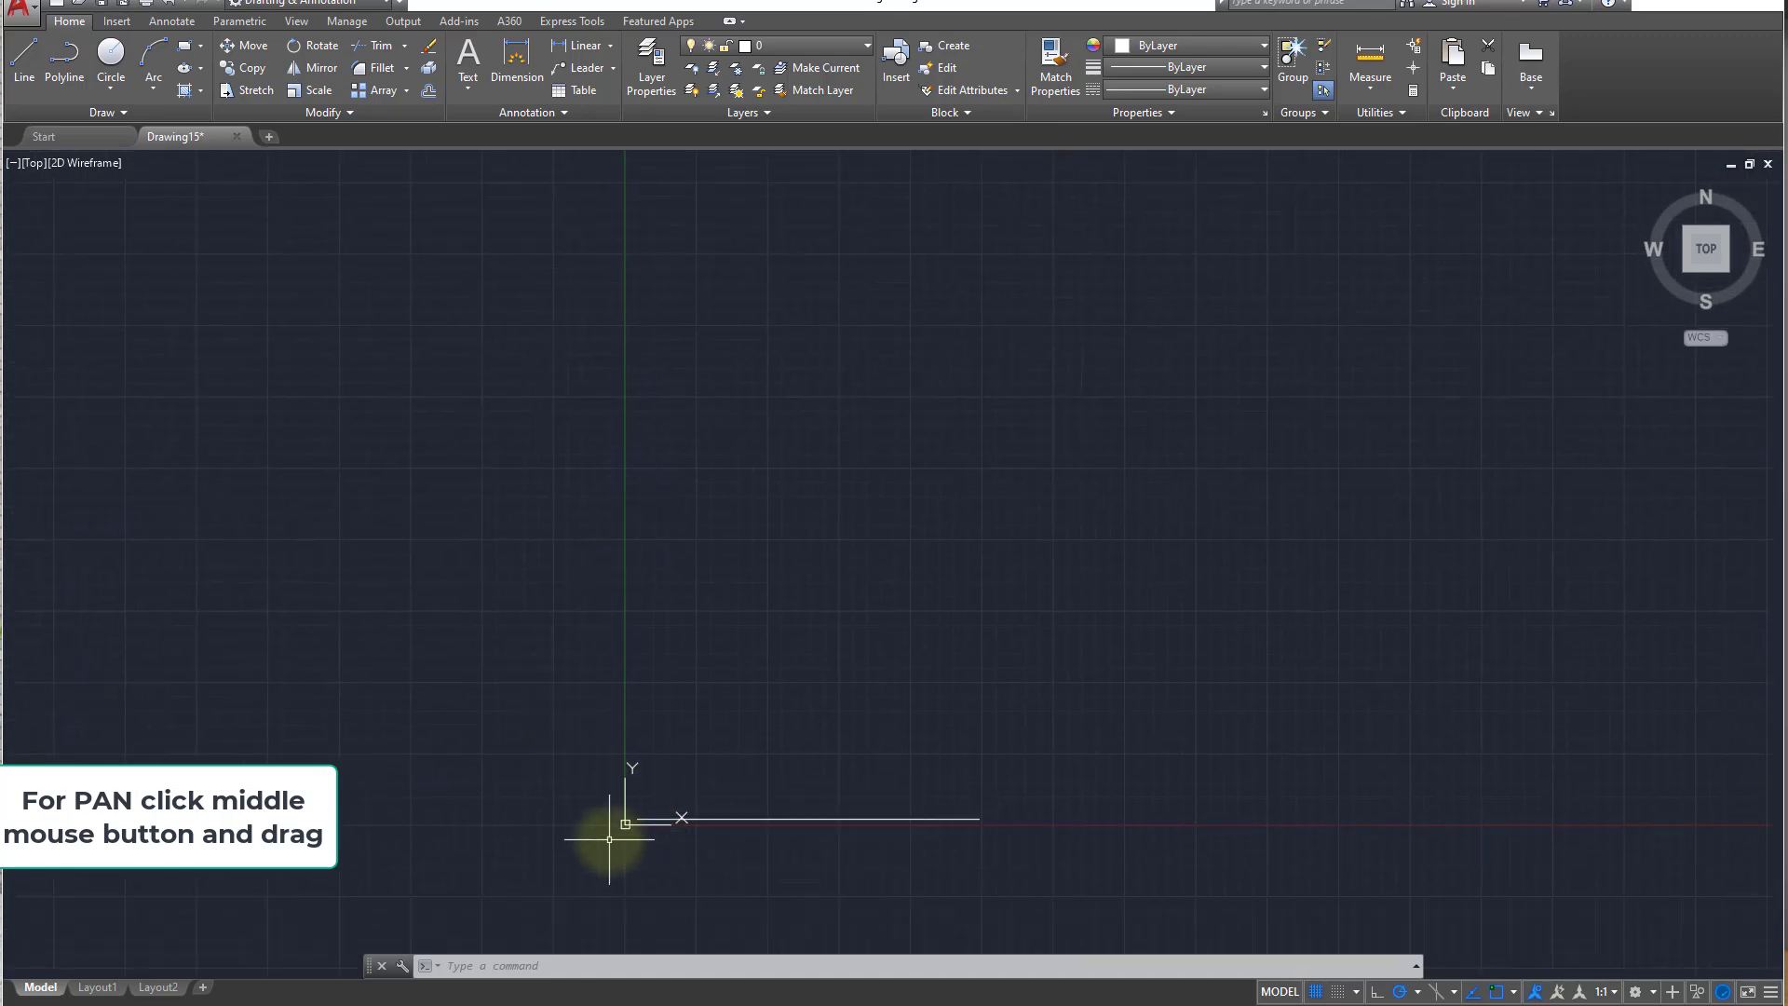
middle_drag(711, 838, 599, 866)
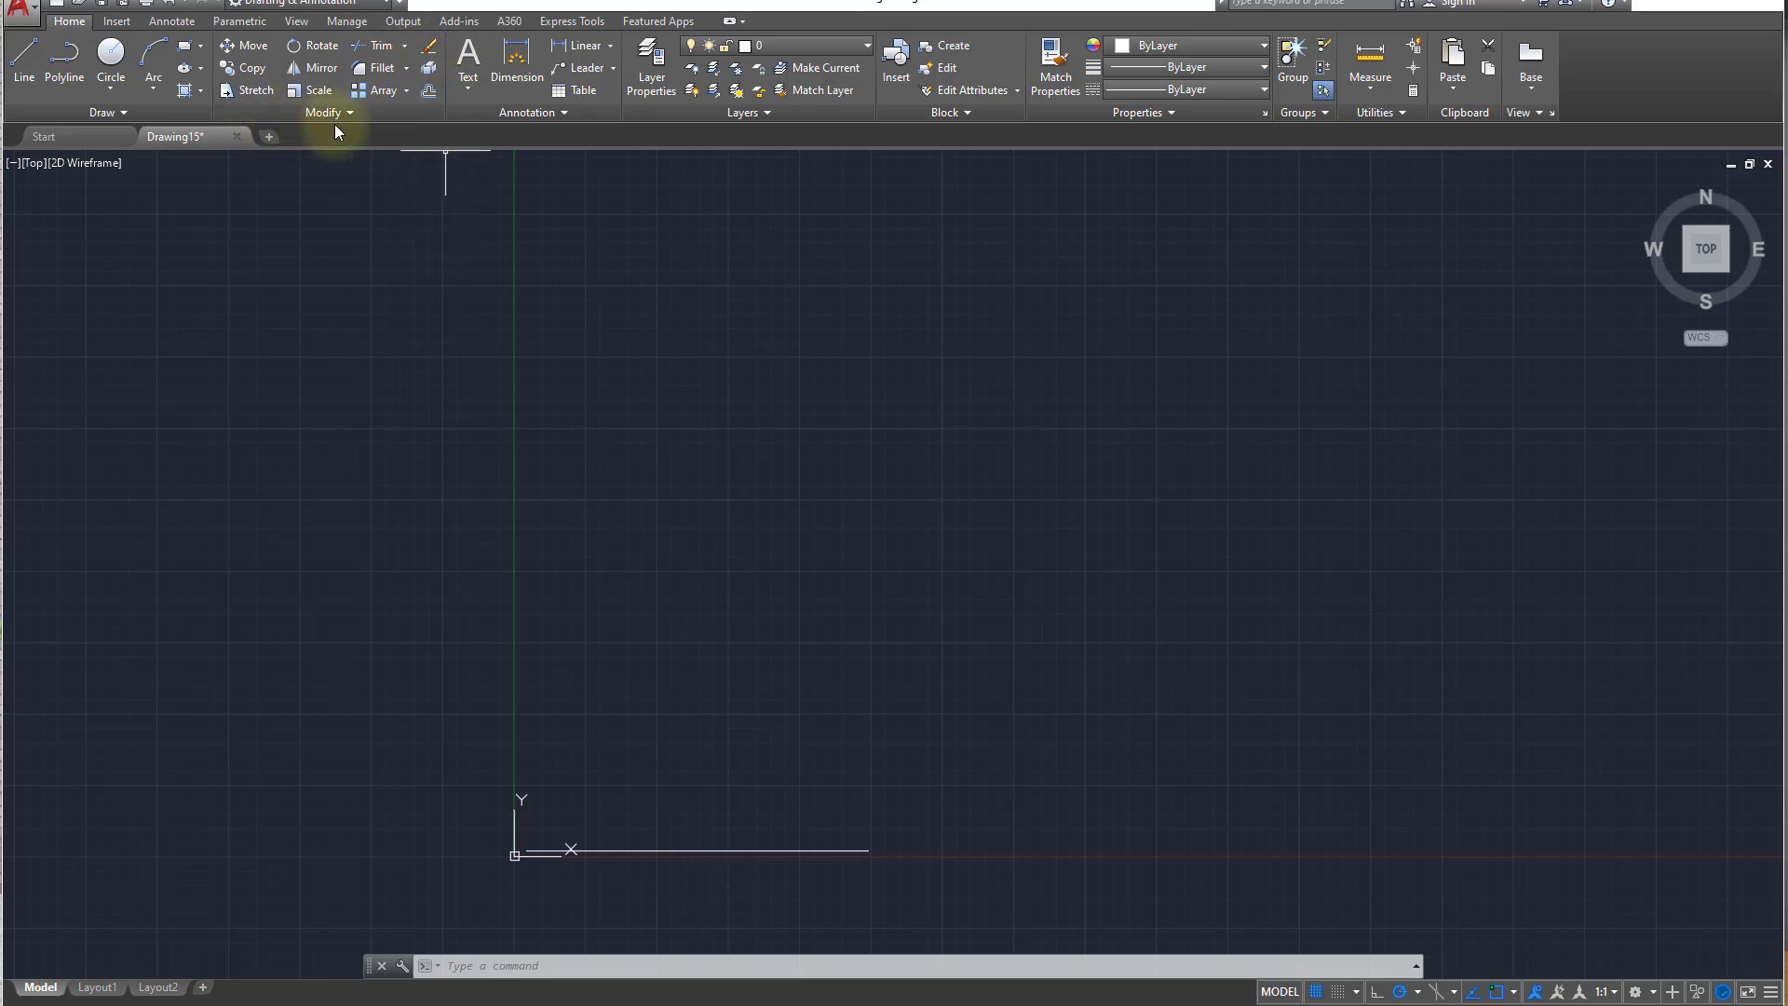
- Erase the horizontal line near the origin
click(431, 51)
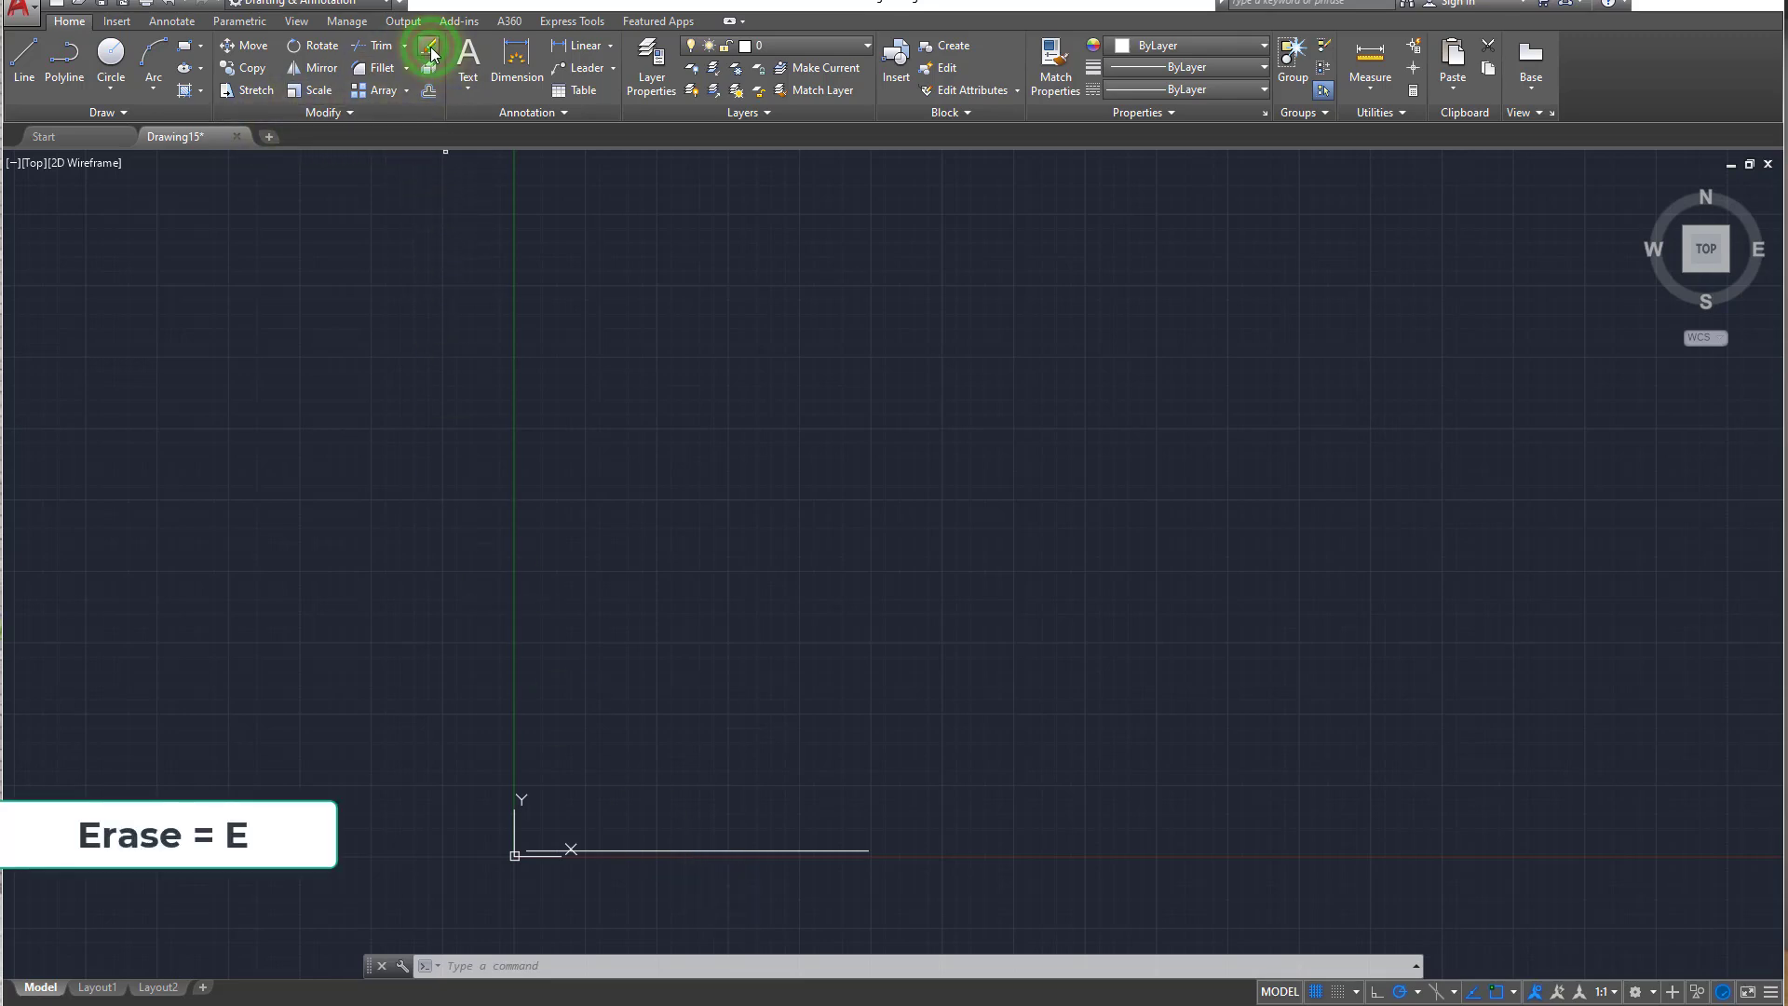
click(682, 848)
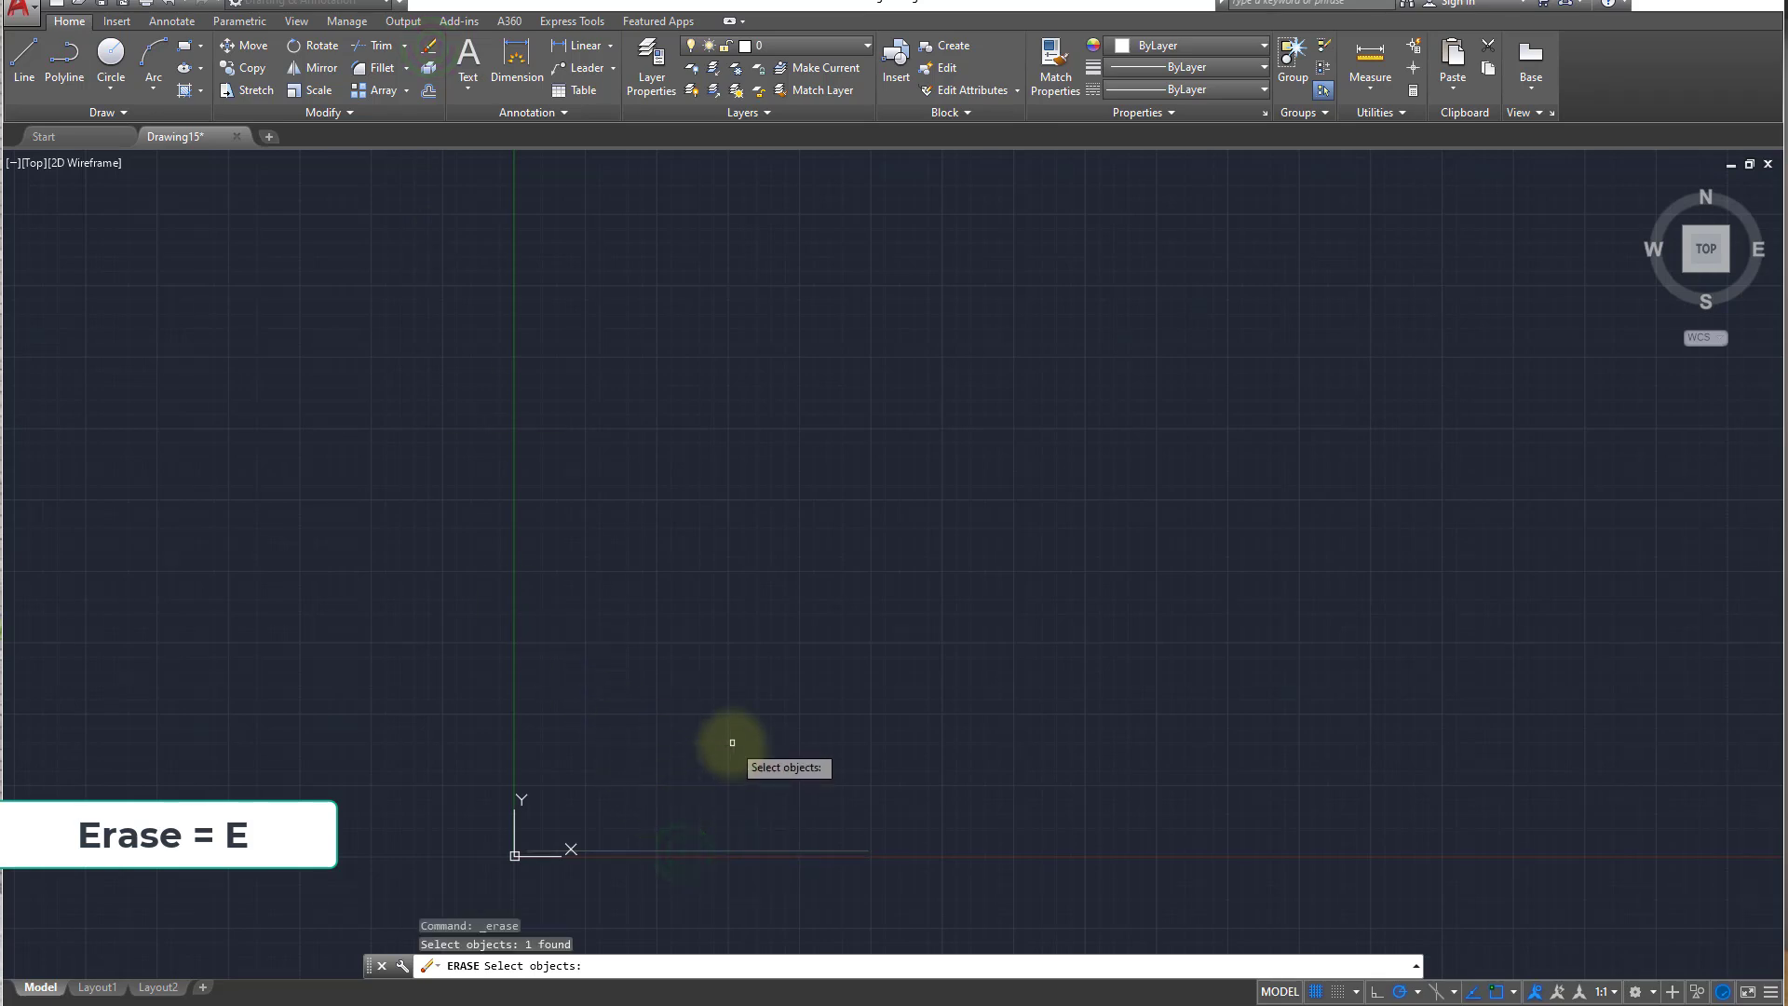
key(Return)
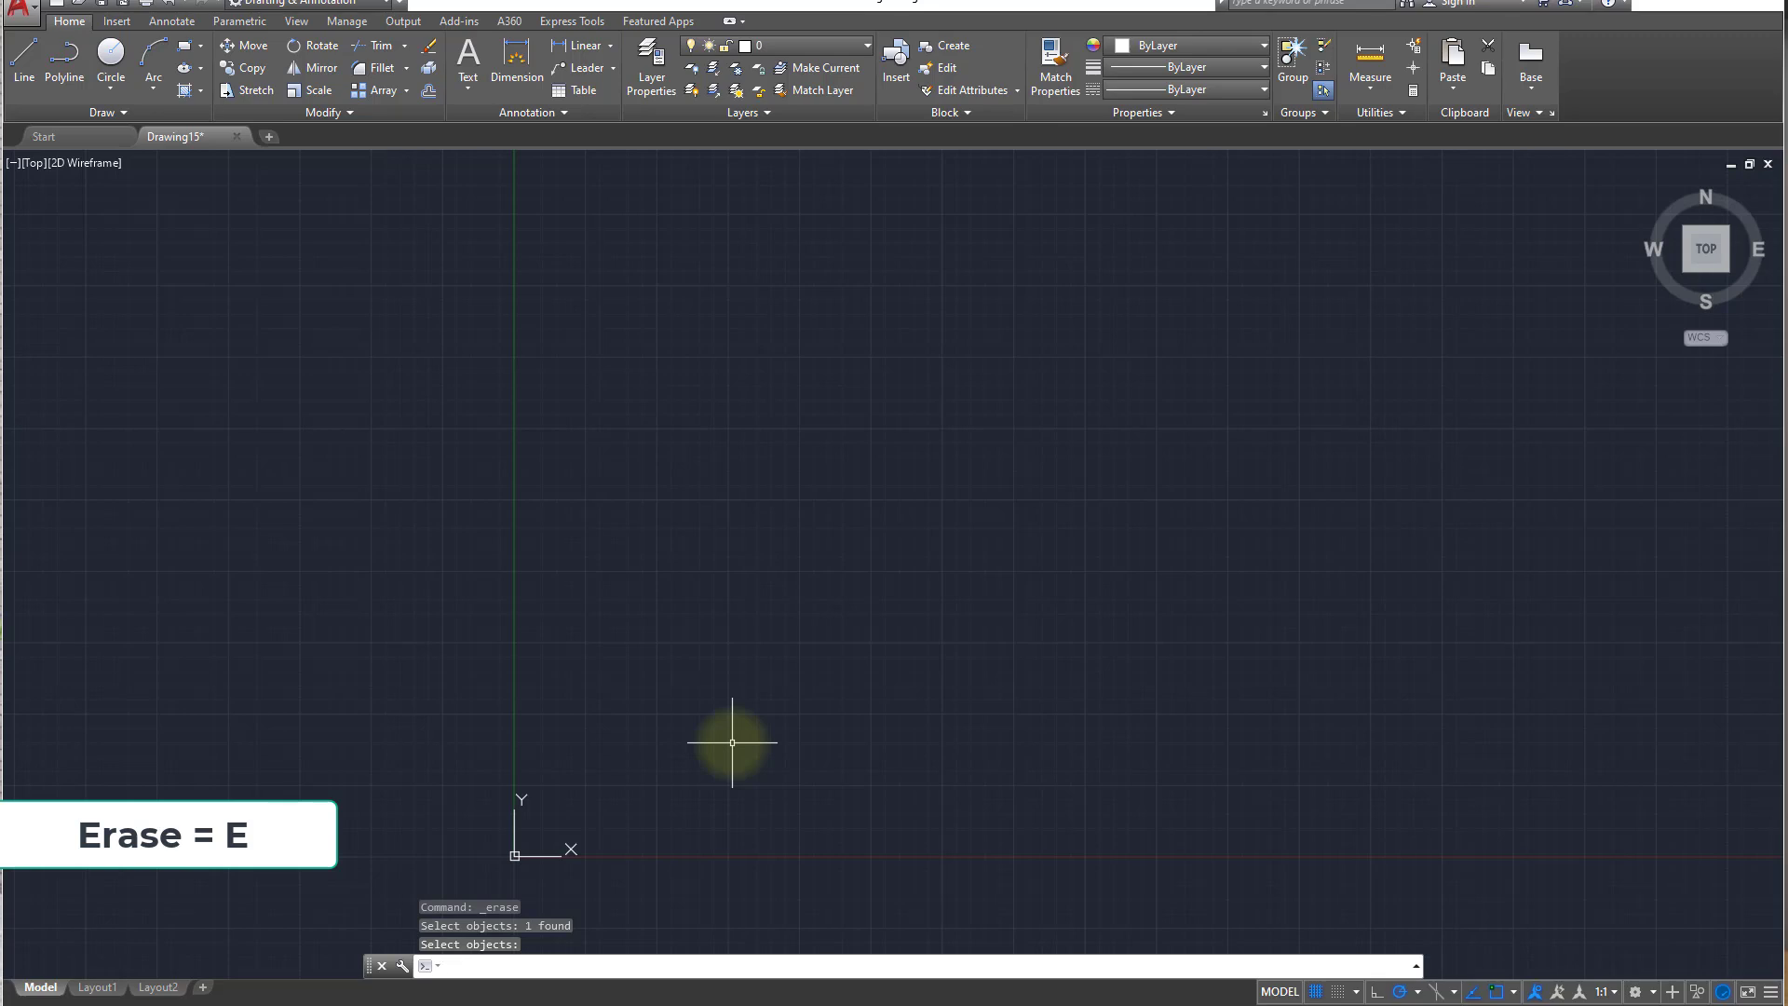